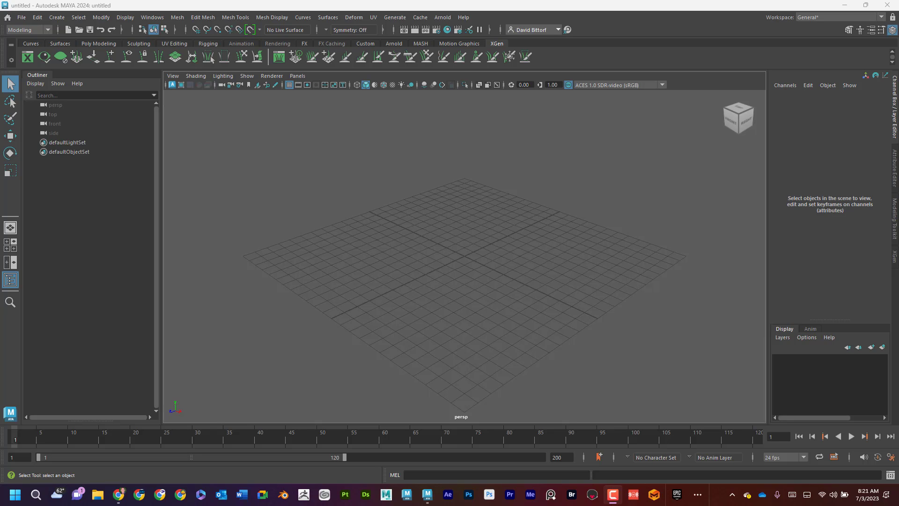
Switch to Chrome and look through the reference portraits on Twitter, including the grey head with orange hair guides, then set the browser aside
click(118, 494)
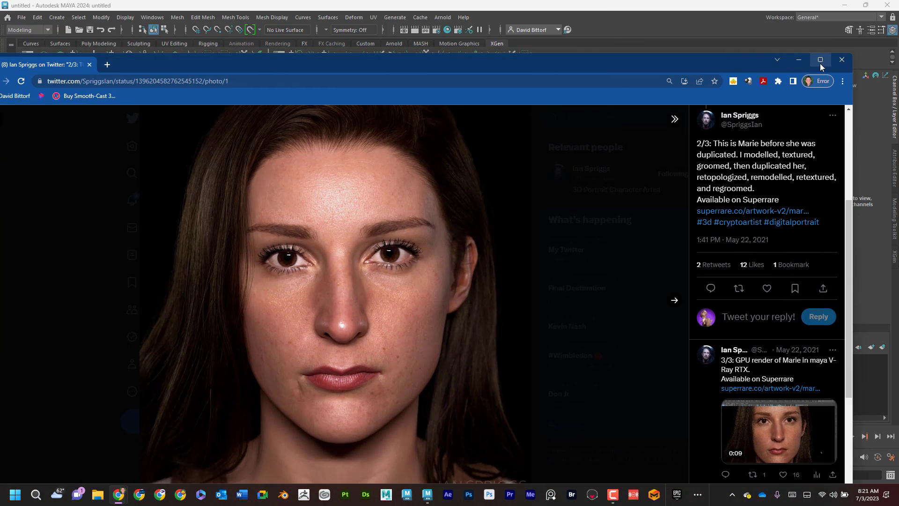
click(819, 60)
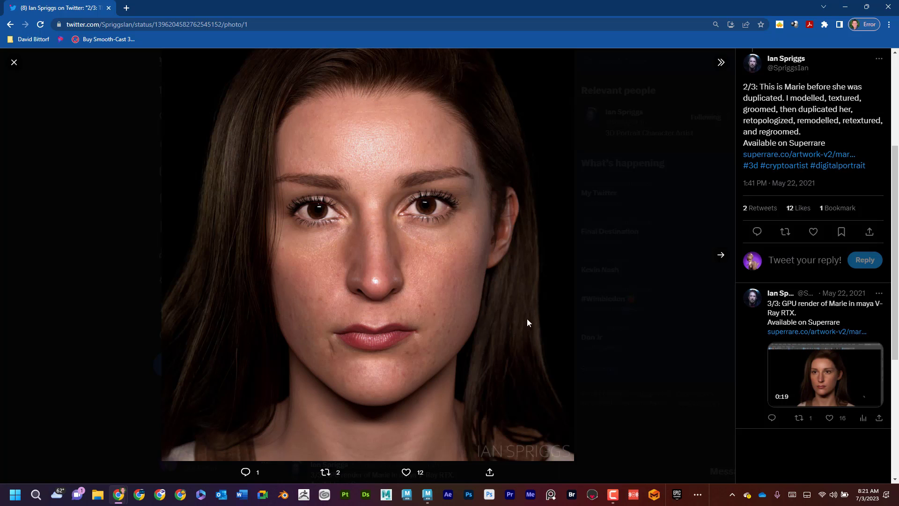
click(721, 255)
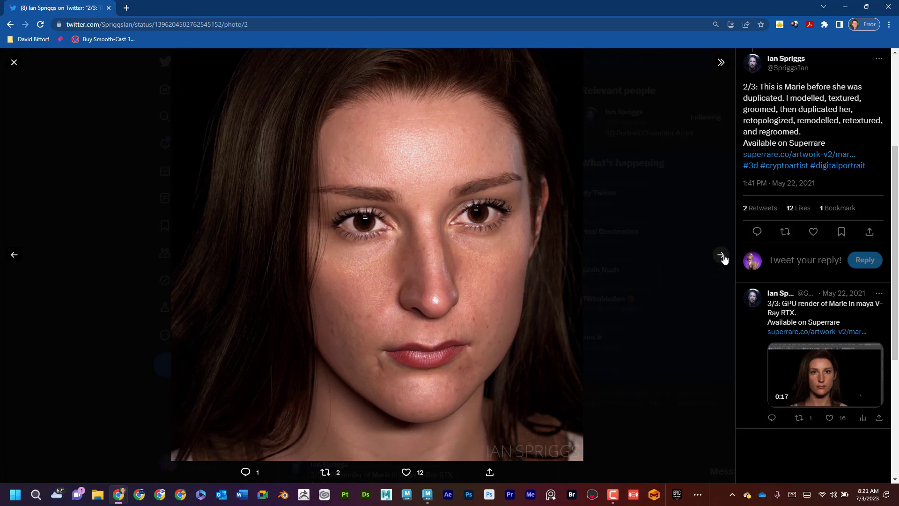
click(721, 255)
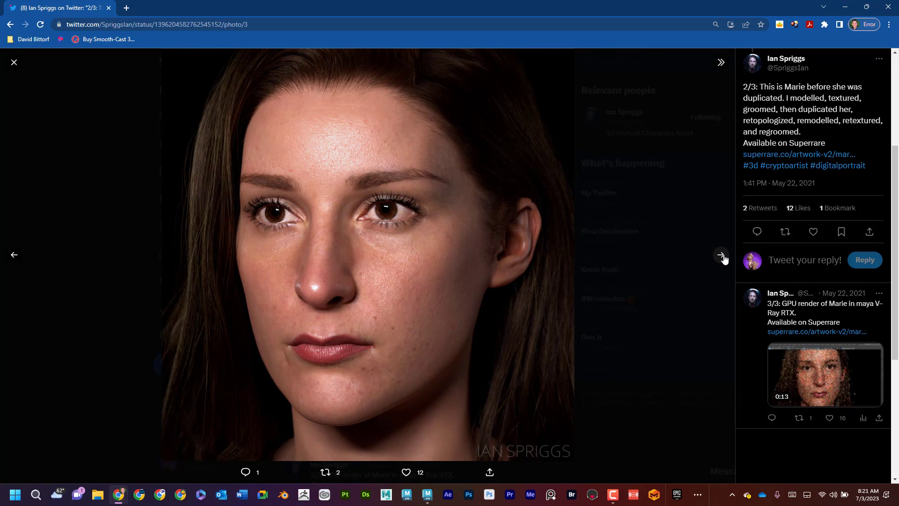
click(721, 256)
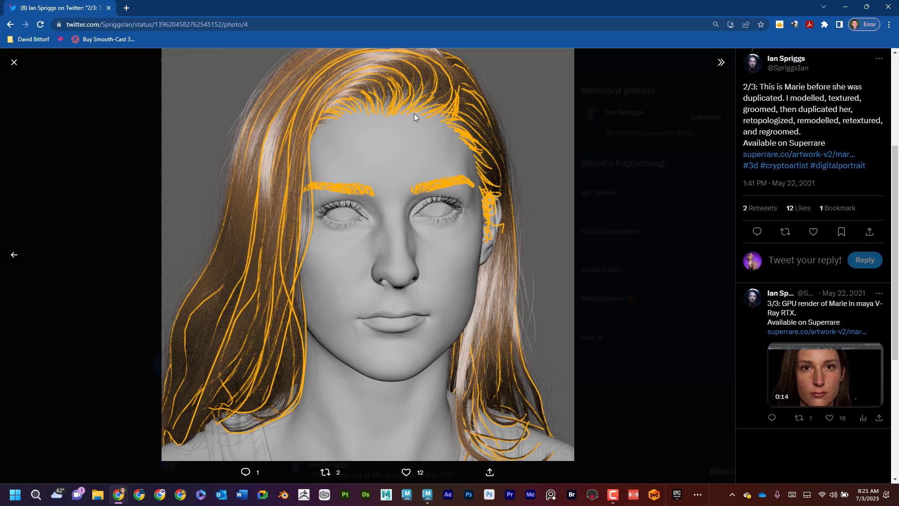
click(21, 259)
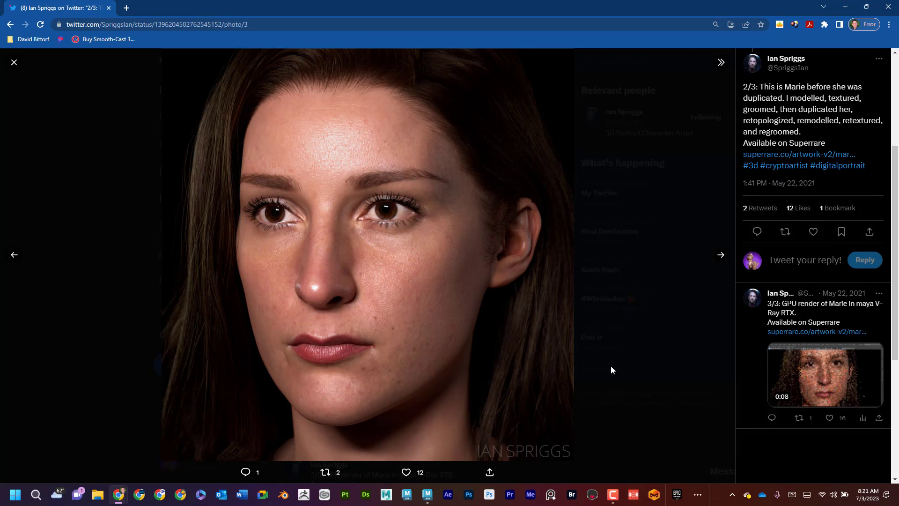
click(720, 255)
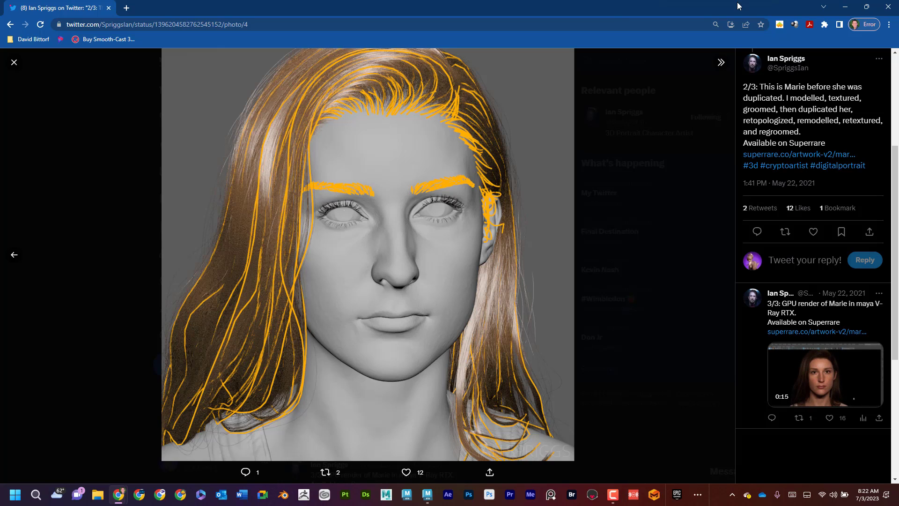
drag(741, 9, 608, 0)
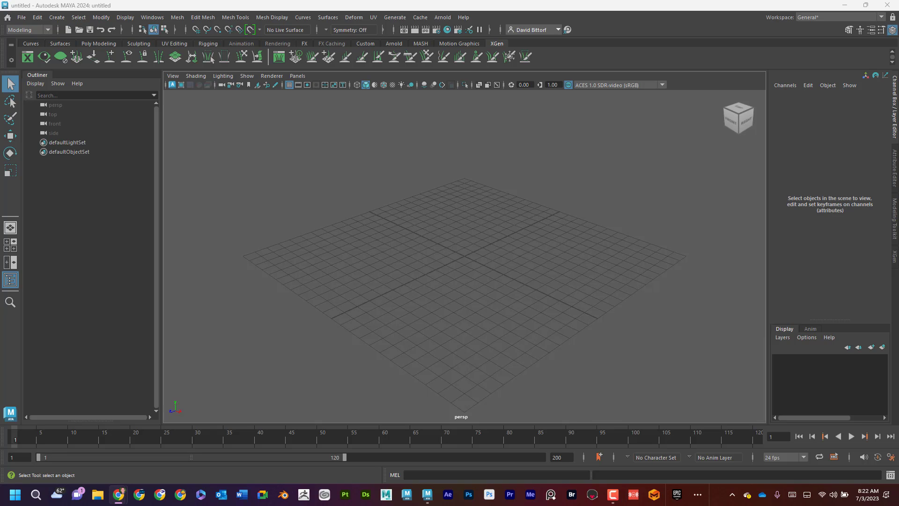
Import BasicHead.ma from the Bipeds sculpting base meshes in the Content Browser examples, frame it in the viewport and select it
click(153, 17)
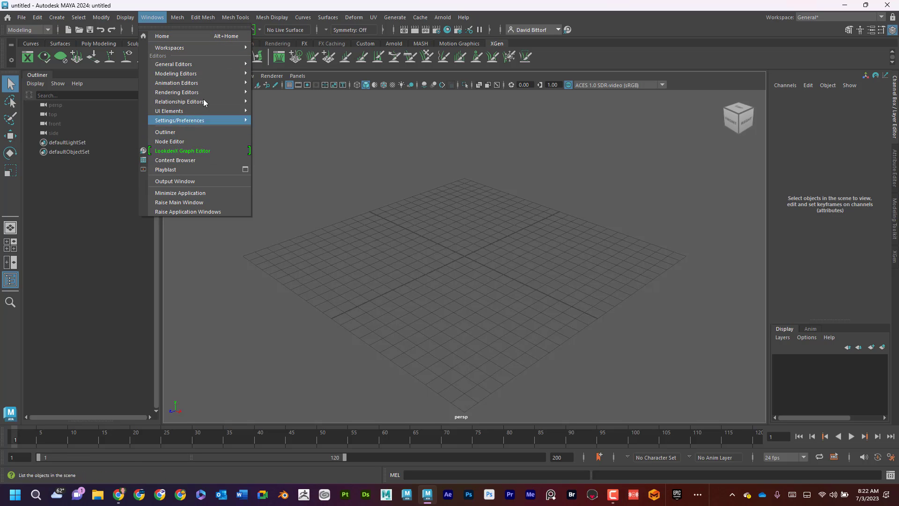
mouse_move(208, 65)
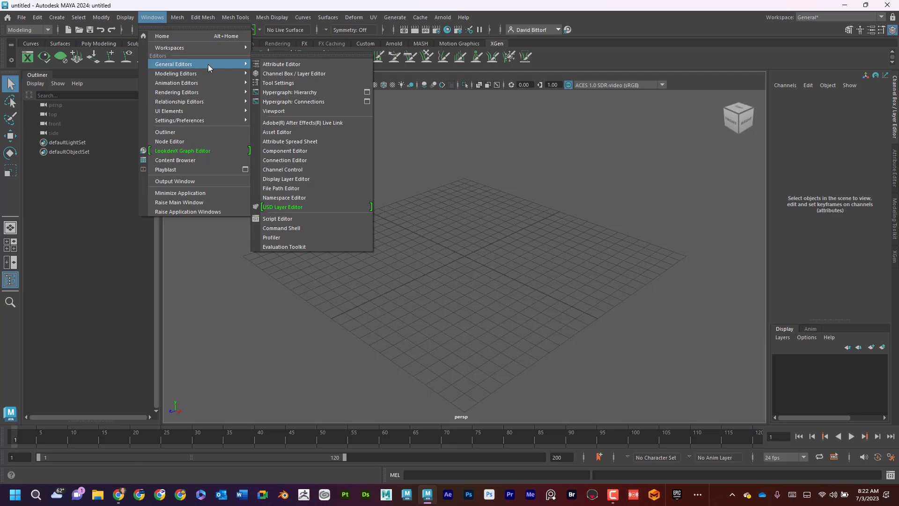
click(186, 160)
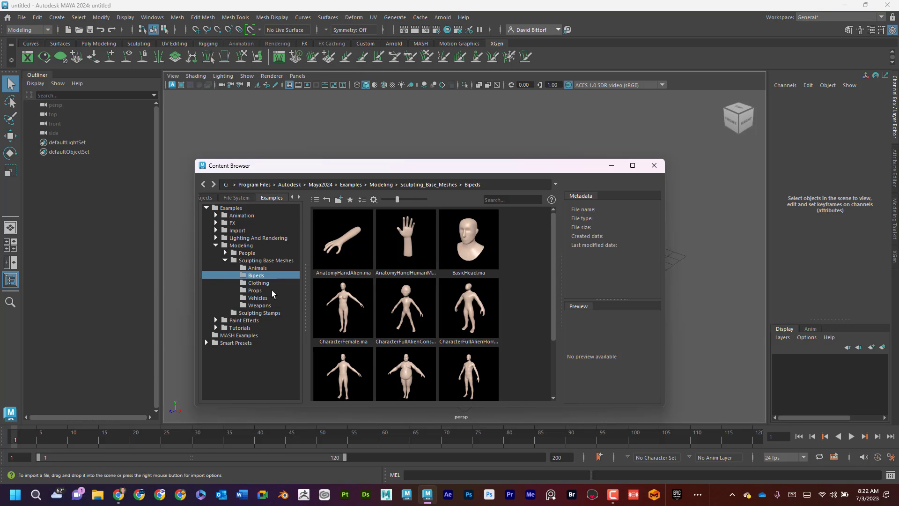
click(470, 247)
drag(524, 165, 762, 158)
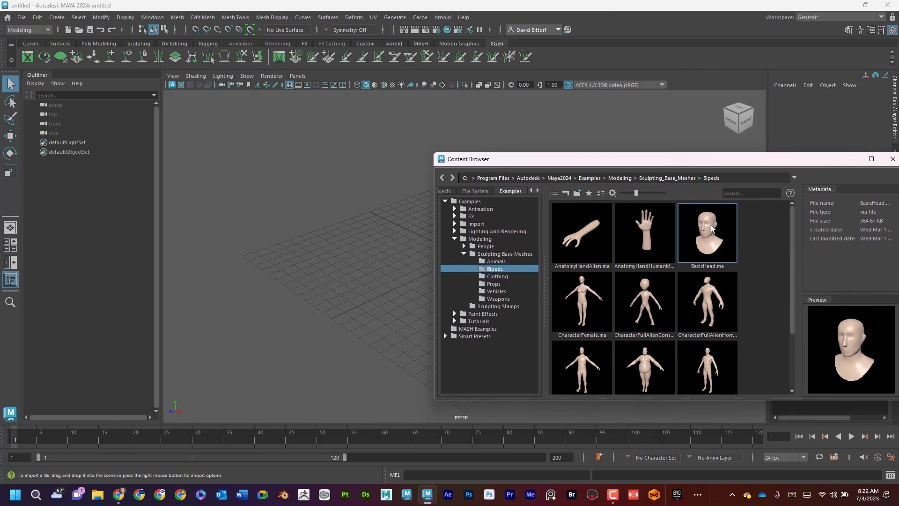
drag(707, 233, 394, 205)
drag(719, 165, 431, 193)
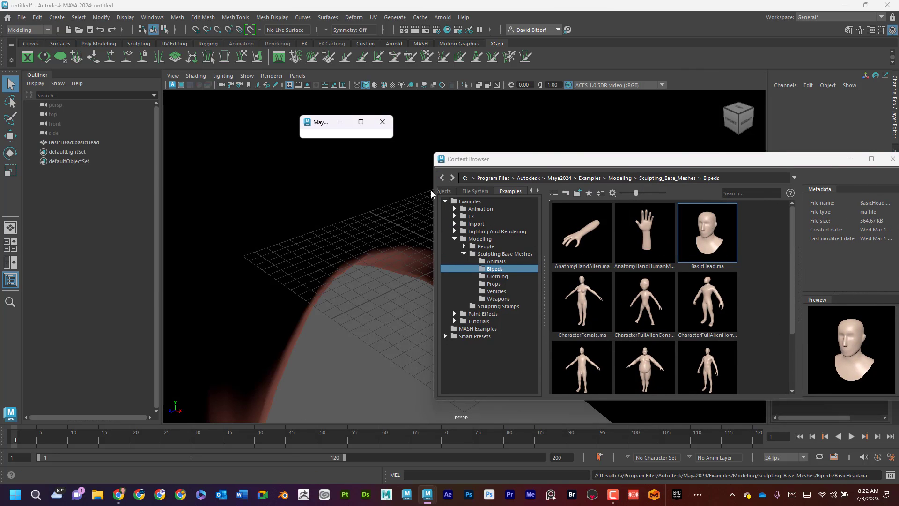
click(608, 187)
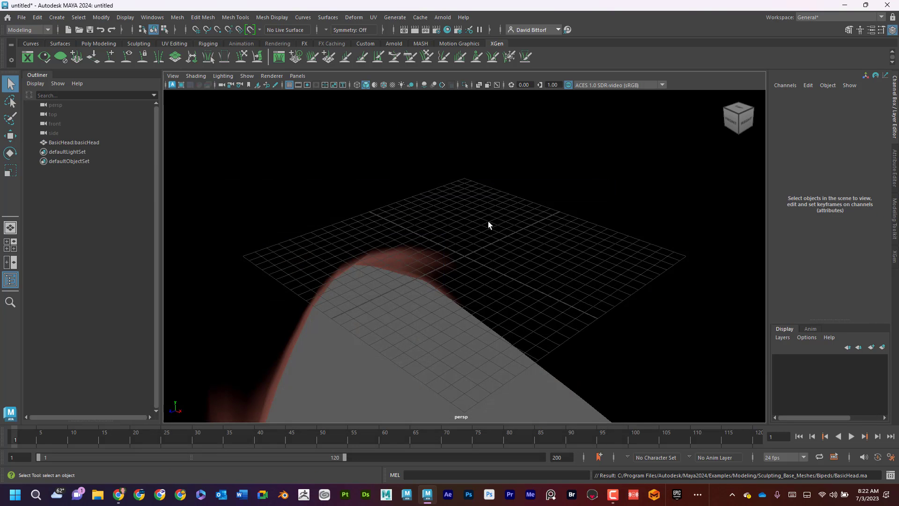
key(f)
alt+drag(432, 264, 451, 240)
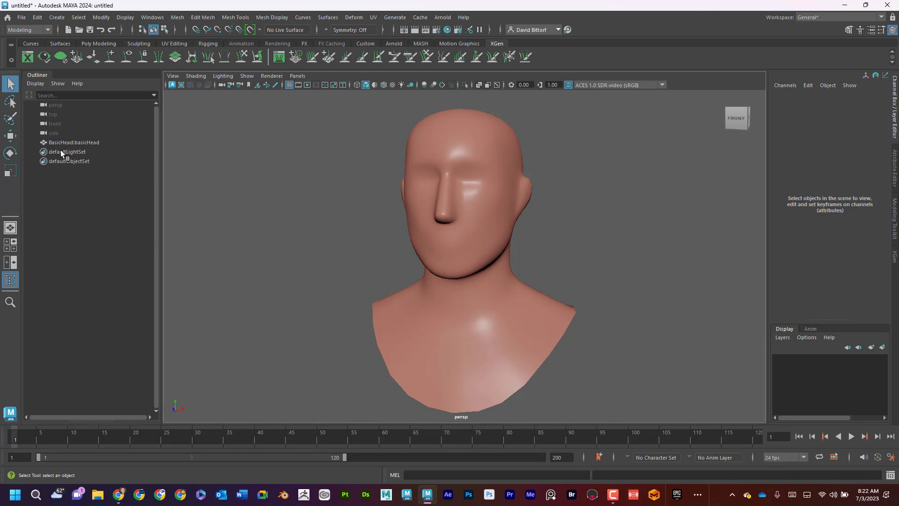
click(461, 197)
alt+drag(461, 197, 591, 226)
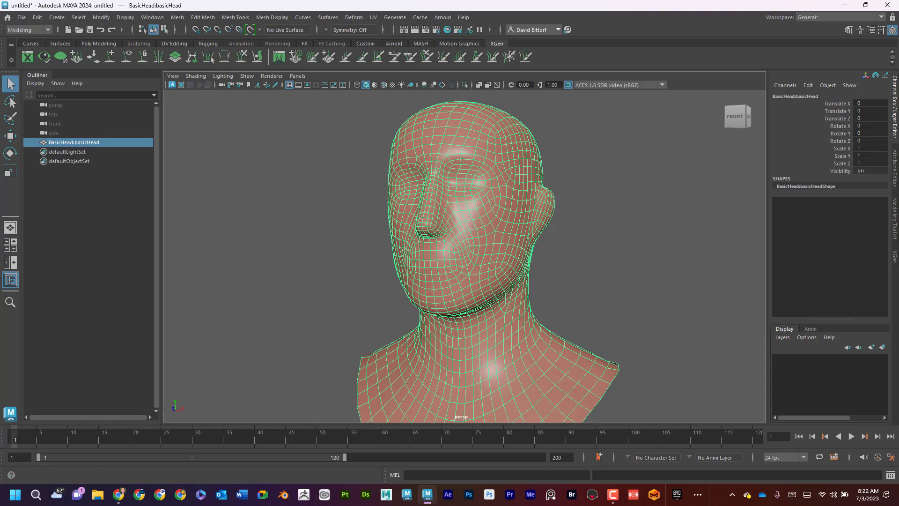
drag(534, 1, 654, 43)
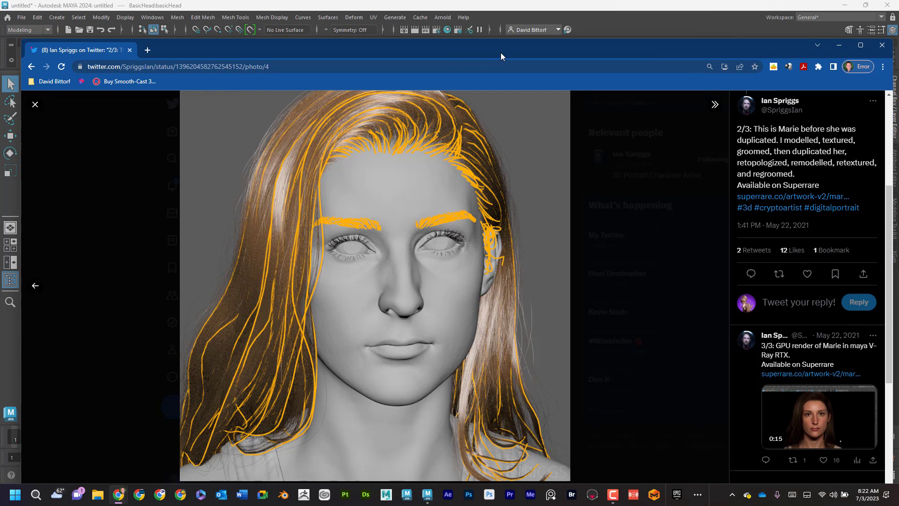
drag(501, 52, 0, 18)
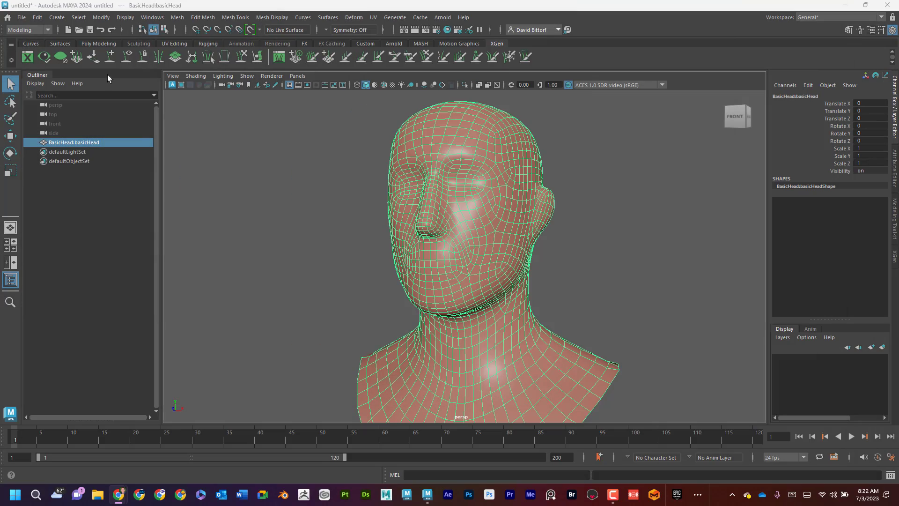
Make the basic head a live surface with Object X symmetry and activate Quad Draw
alt+drag(598, 215, 423, 177)
alt+drag(335, 203, 388, 183)
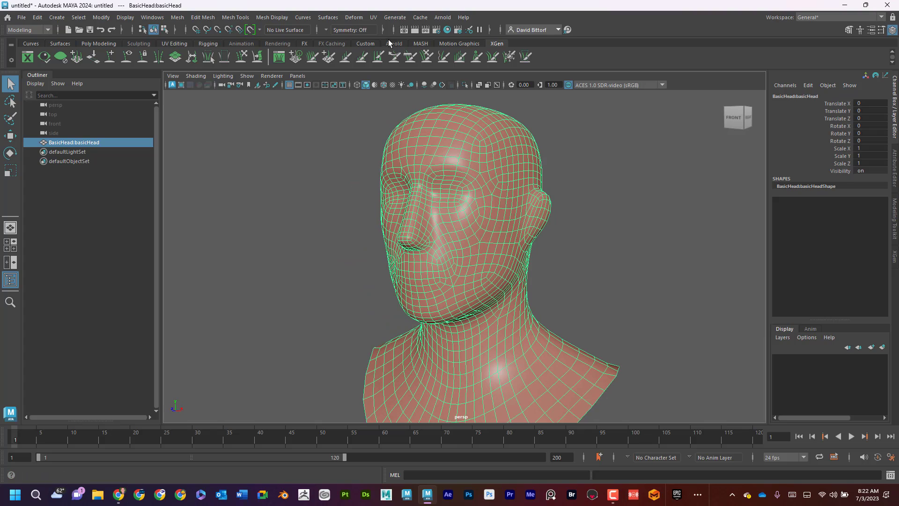
click(326, 31)
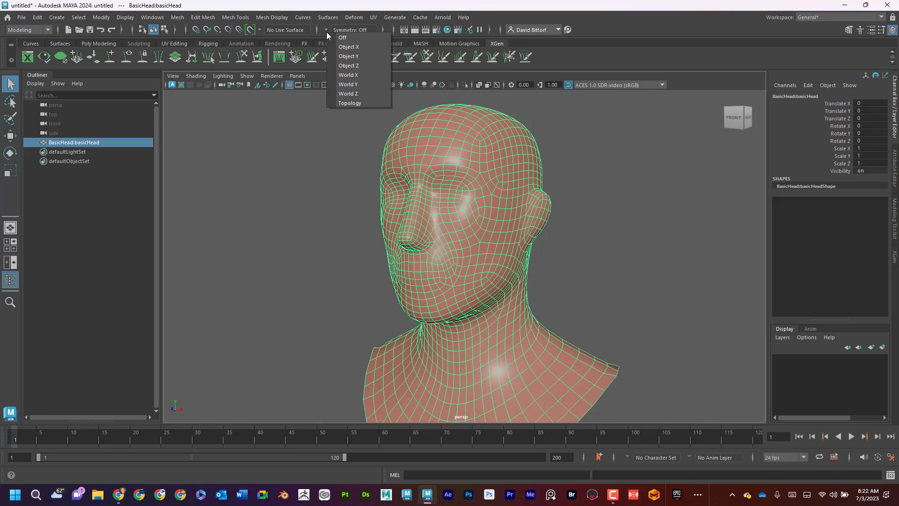
click(351, 46)
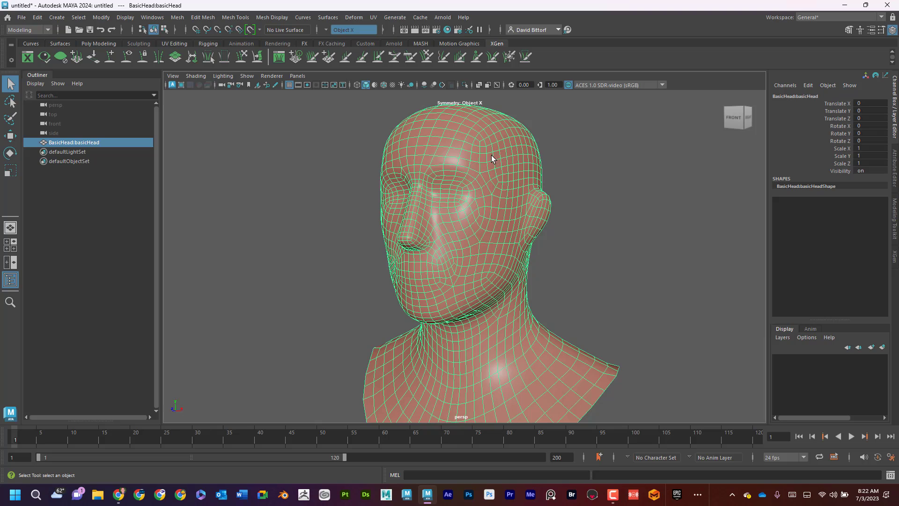
click(251, 31)
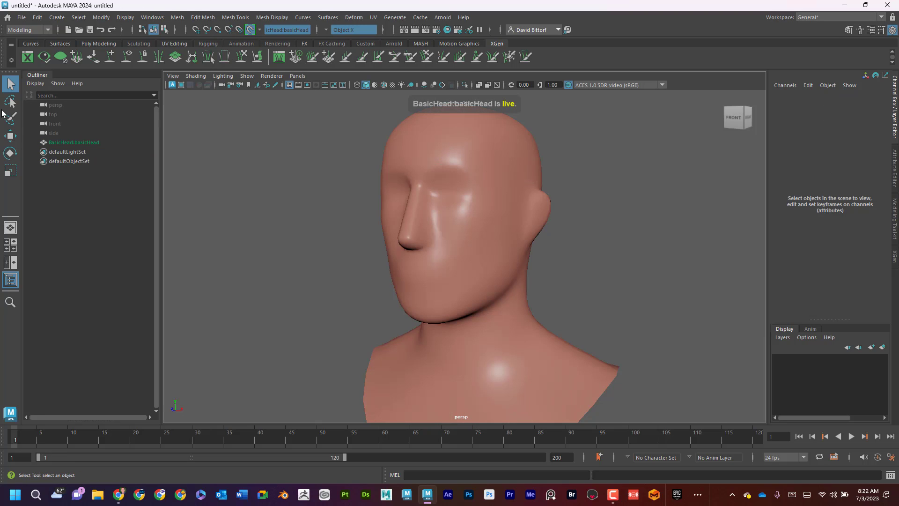
click(848, 30)
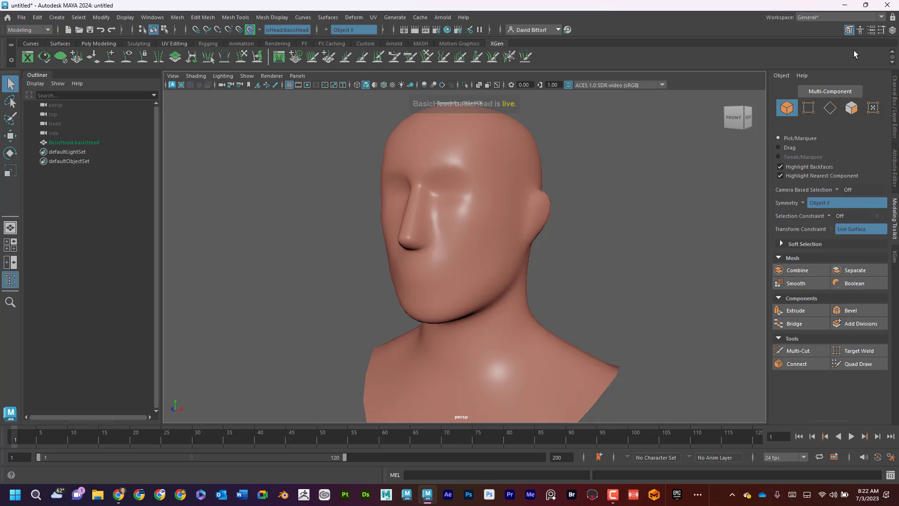
click(857, 364)
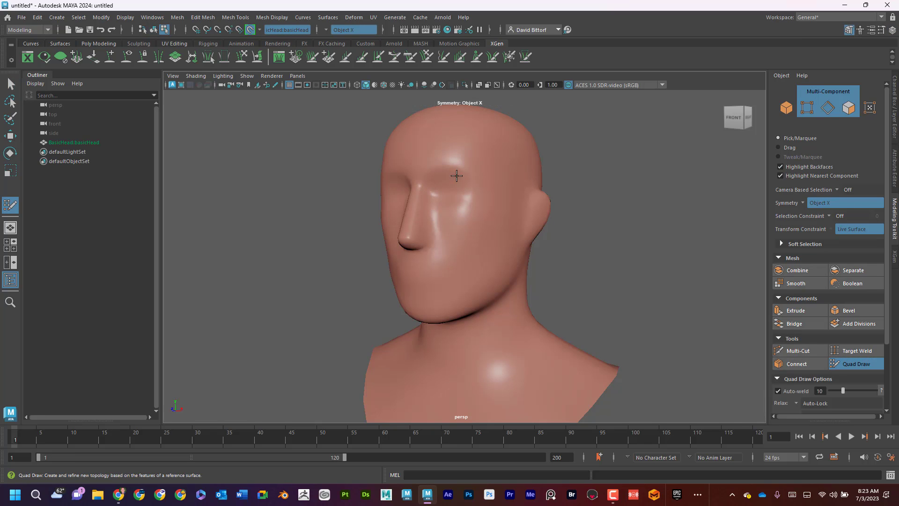
click(405, 138)
click(434, 135)
alt+drag(505, 172, 470, 188)
click(478, 186)
click(488, 164)
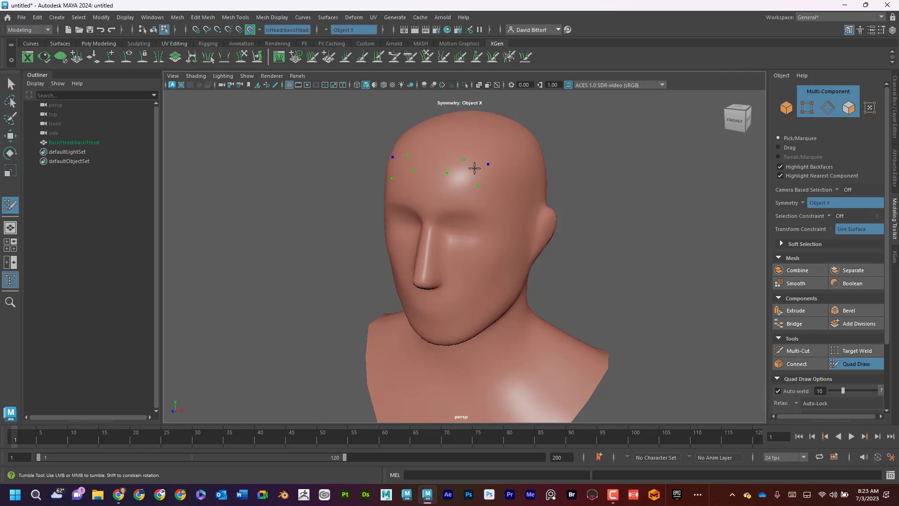
shift+click(472, 171)
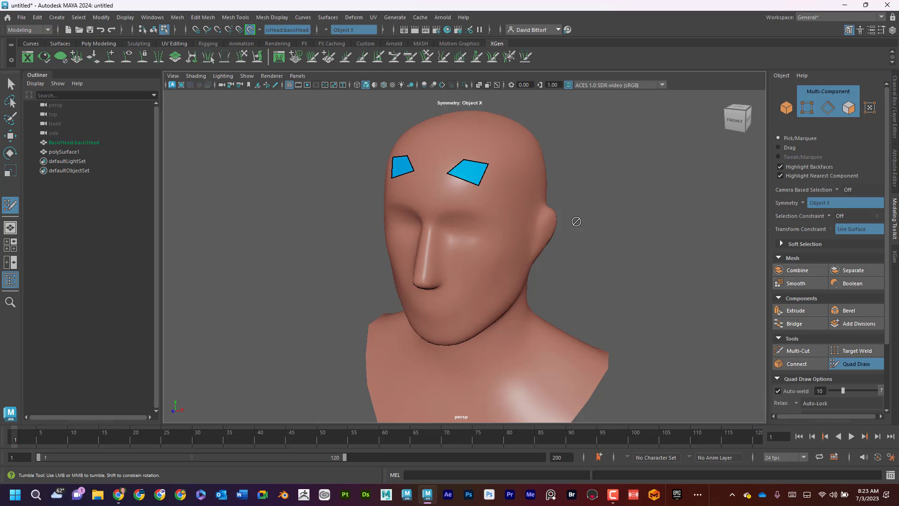
key(ctrl+z)
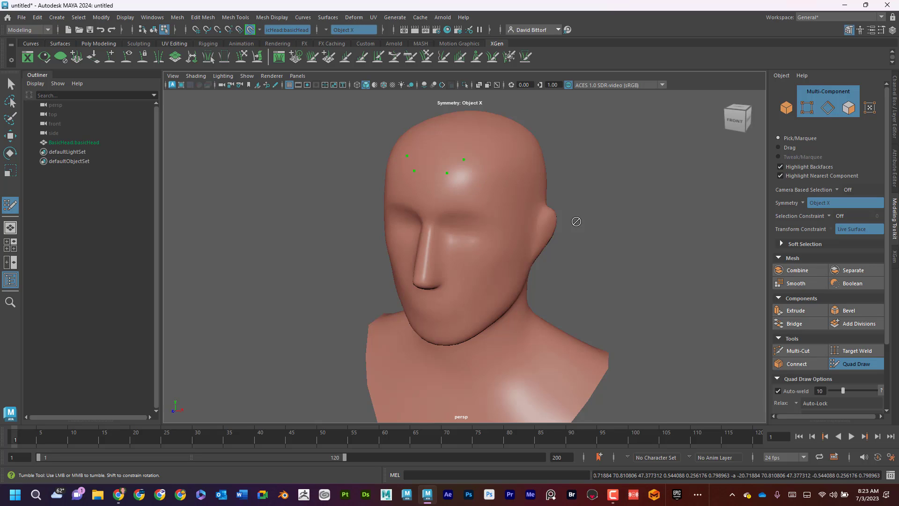
Draw a mirrored quad on the upper forehead and weld its inner edge to its counterpart at the head's centre line
alt+middle_drag(481, 200, 485, 257)
alt+right_drag(485, 258, 546, 254)
alt+drag(546, 254, 560, 254)
click(437, 210)
click(449, 211)
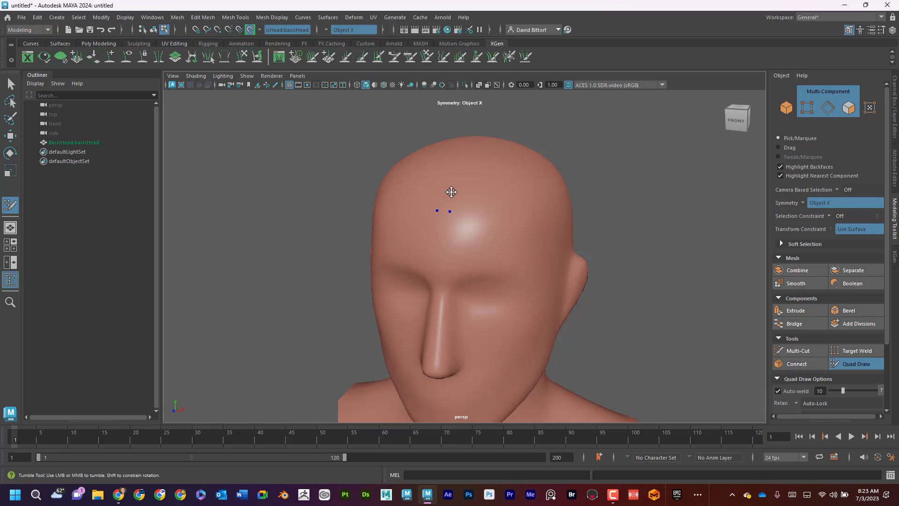
click(443, 186)
click(453, 187)
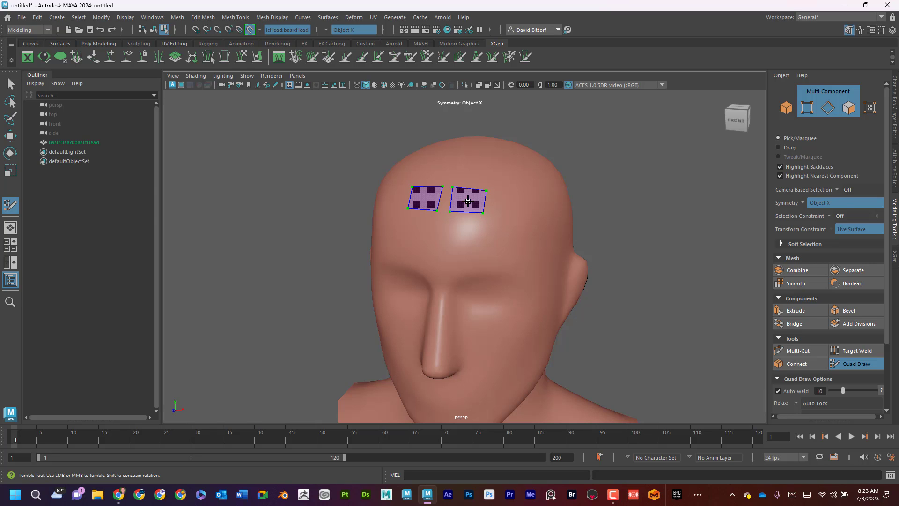
shift+click(470, 201)
alt+drag(505, 196, 578, 221)
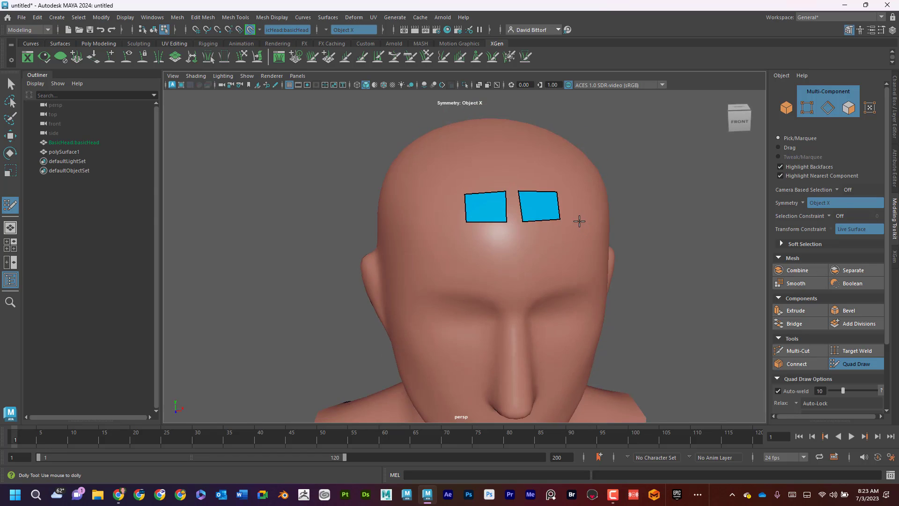
mouse_move(520, 220)
mouse_down()
mouse_move(512, 191)
mouse_move(476, 178)
mouse_up()
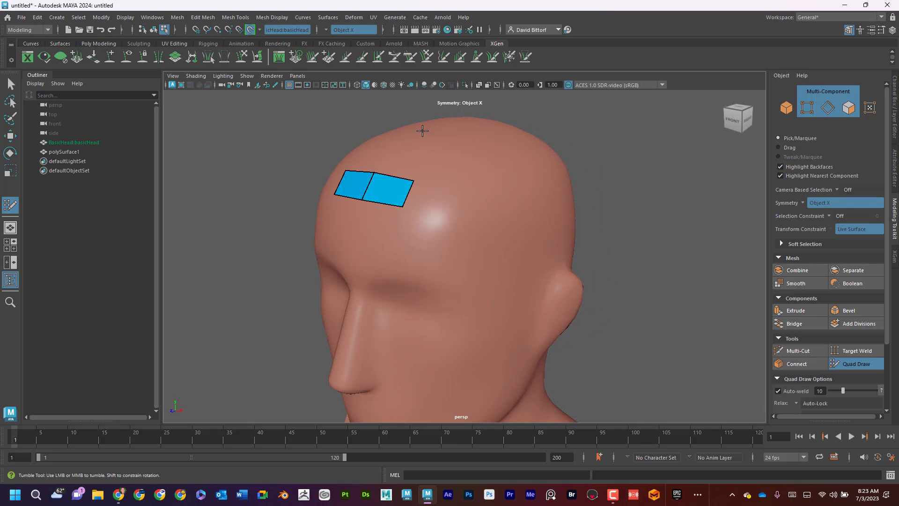
Extend the scalp strip sideways along the forehead hairline with two more quads
mouse_move(415, 175)
alt+mouse_down()
mouse_move(331, 204)
mouse_move(377, 195)
mouse_move(367, 195)
alt+mouse_up()
click(343, 206)
click(357, 179)
shift+click(337, 185)
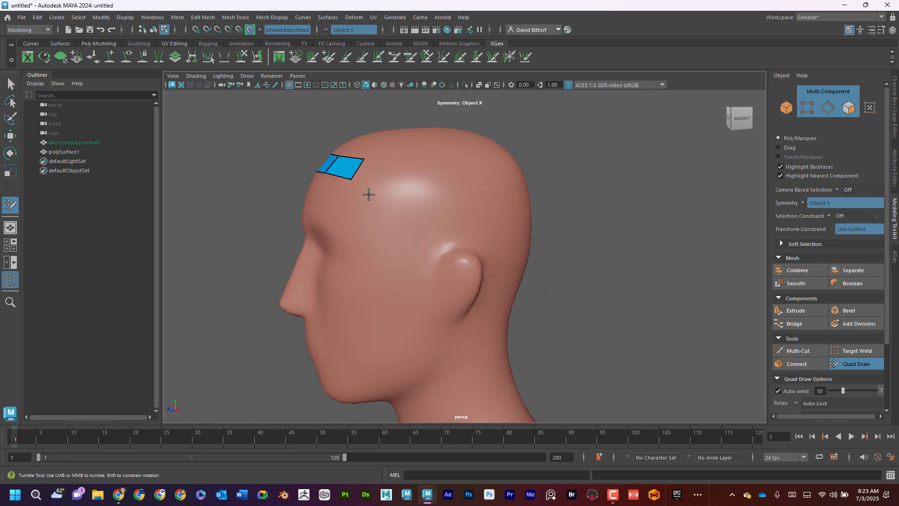
click(369, 197)
click(395, 178)
shift+click(371, 173)
Continue the strip down the temple to the front of the ear with two more quads
click(389, 226)
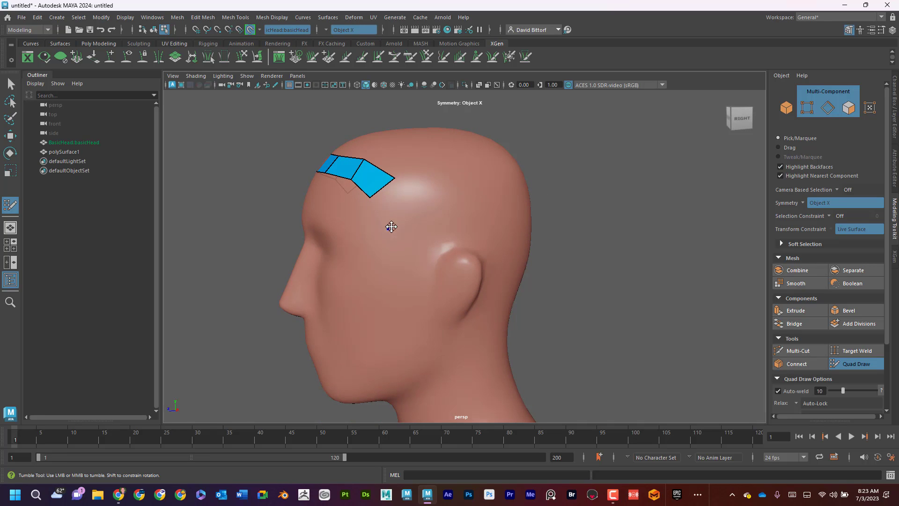
click(418, 214)
shift+click(400, 203)
click(398, 260)
click(428, 258)
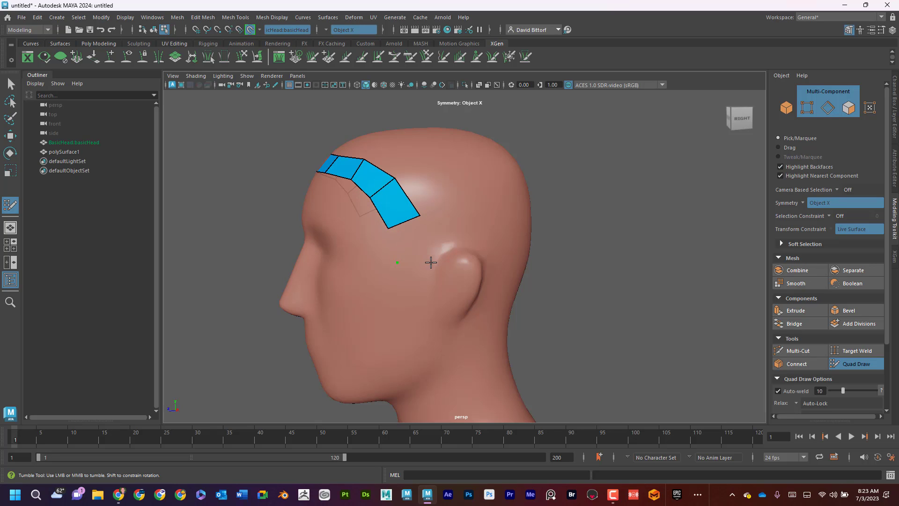
shift+click(414, 239)
Extend the scalp strip from above the ear to just behind it with another mirrored quad
mouse_move(440, 235)
alt+mouse_down()
mouse_move(445, 231)
mouse_move(398, 243)
alt+mouse_up()
click(415, 255)
click(409, 218)
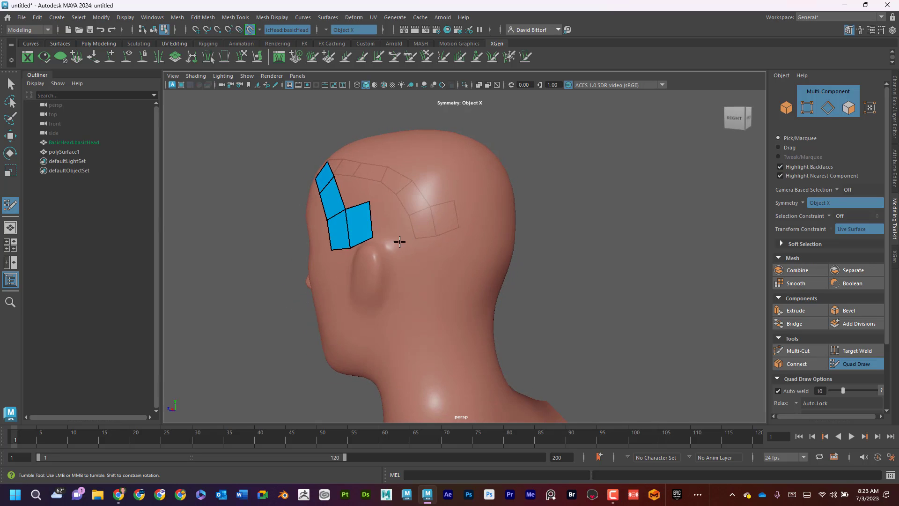
shift+click(394, 221)
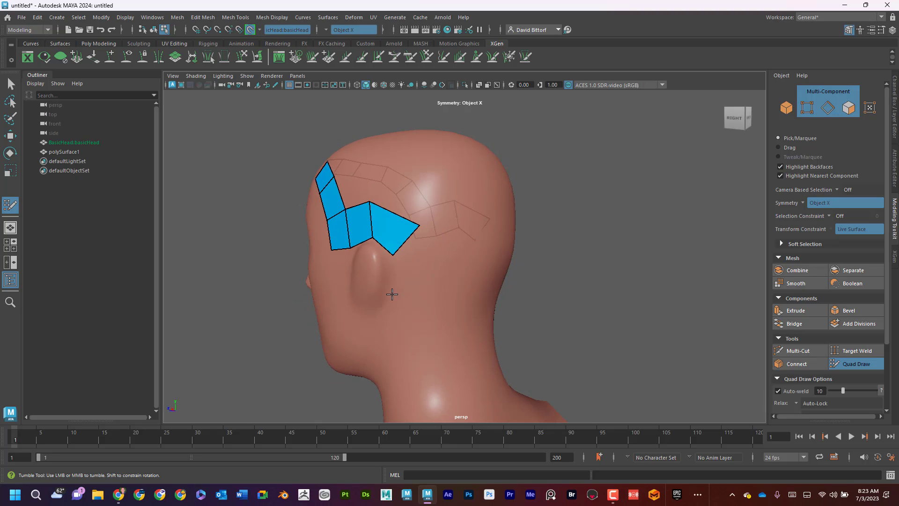
Continue the strip down behind the ear with two more quads
click(392, 290)
click(426, 280)
shift+click(414, 269)
click(388, 313)
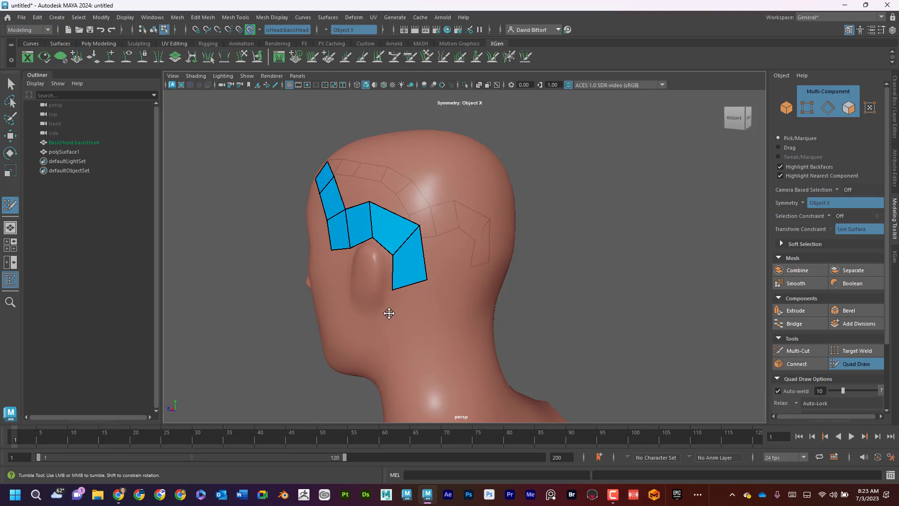
click(430, 307)
shift+click(412, 300)
Turn the strip around the lower back corner of the head and along the nape with two more quads
click(420, 343)
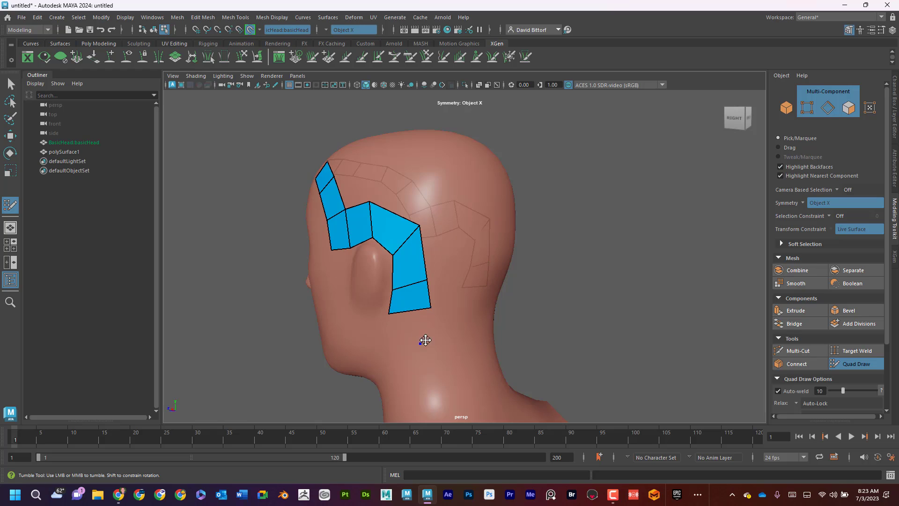
click(441, 331)
shift+click(423, 323)
alt+drag(487, 304, 431, 313)
click(438, 324)
click(429, 298)
shift+click(411, 306)
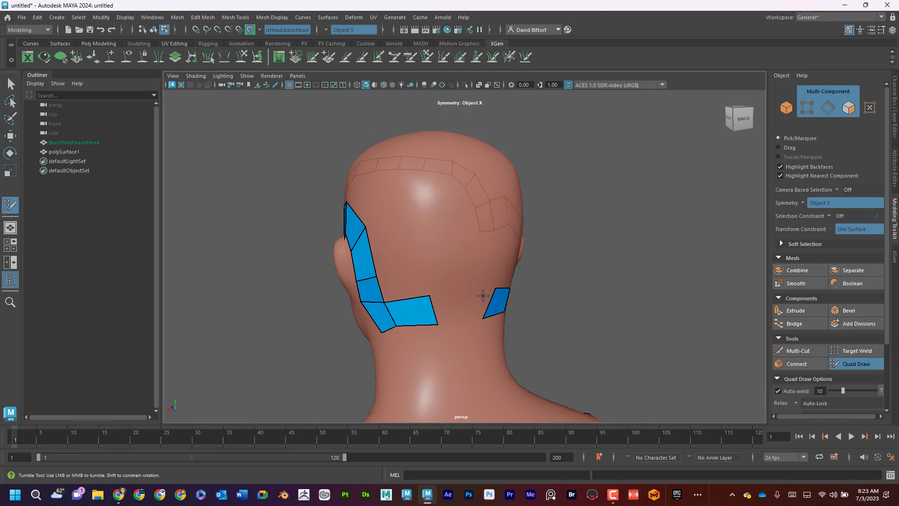
Close the strip at the nape with a mirrored quad and weld its upper inner vertex at the centre line
alt+drag(482, 295, 444, 287)
click(450, 318)
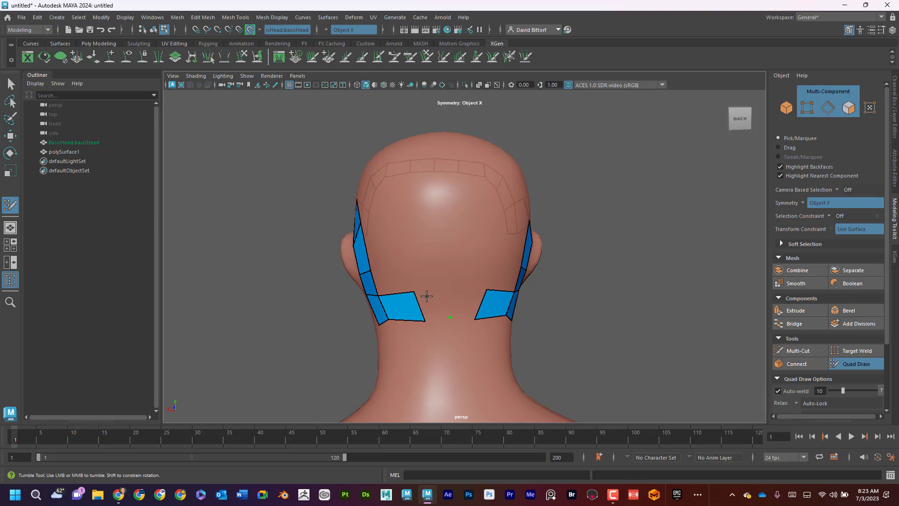
shift+click(429, 301)
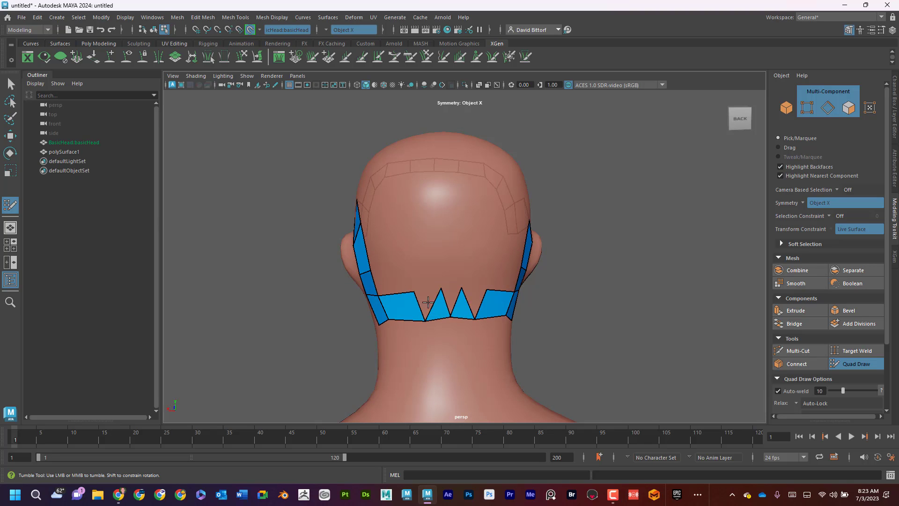
key(ctrl+z)
shift+click(433, 303)
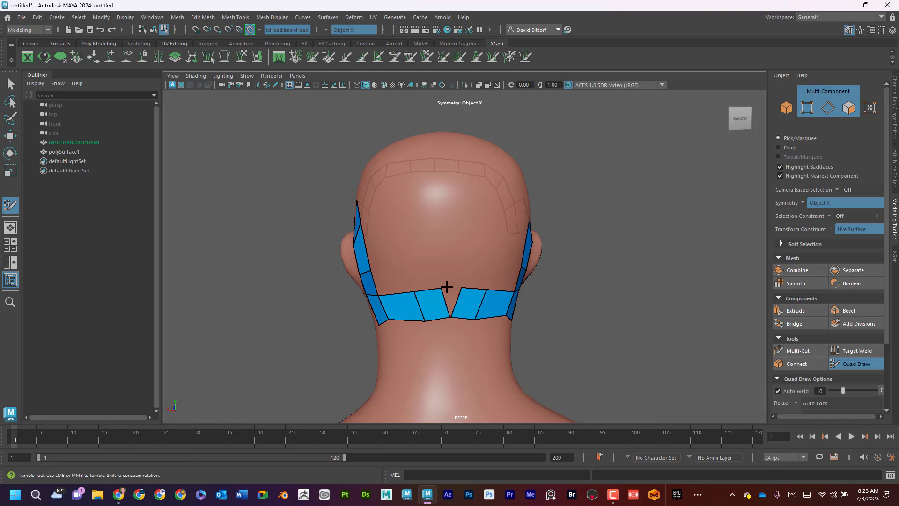
drag(440, 288, 448, 288)
Fill a second row of quads above the forehead strip, from above the ears to the centre line
mouse_move(510, 307)
alt+mouse_down()
mouse_move(403, 304)
mouse_move(492, 287)
mouse_move(464, 330)
mouse_move(425, 338)
mouse_move(431, 315)
mouse_move(471, 328)
alt+mouse_up()
alt+right_drag(472, 328, 415, 312)
alt+drag(415, 313, 500, 300)
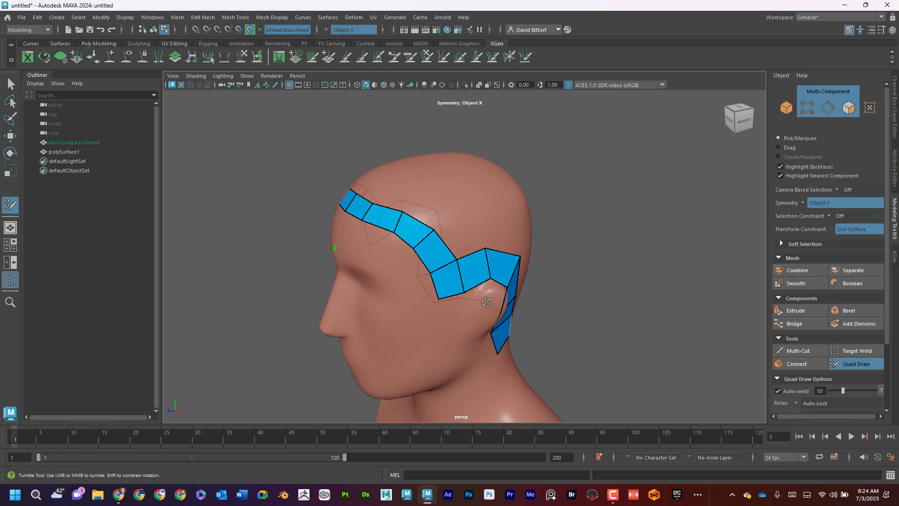
alt+middle_drag(501, 299, 499, 333)
alt+right_drag(499, 333, 535, 333)
alt+drag(535, 333, 424, 240)
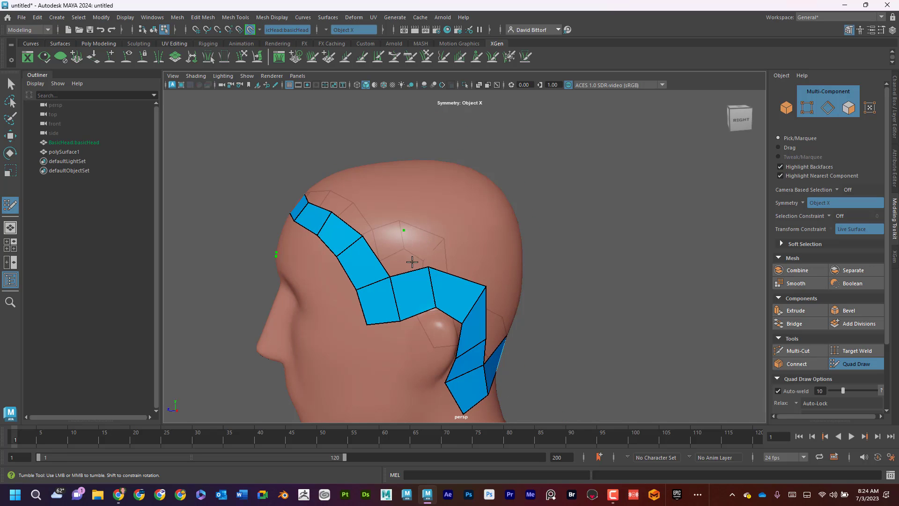
mouse_move(419, 253)
alt+mouse_down()
mouse_move(460, 257)
mouse_move(473, 241)
mouse_move(513, 240)
mouse_move(495, 241)
alt+mouse_up()
shift+click(482, 248)
shift+click(519, 244)
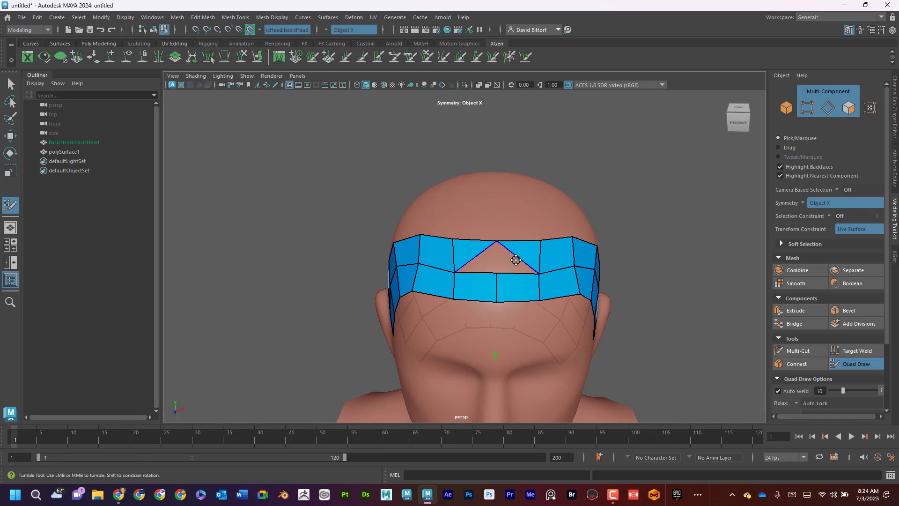
key(ctrl+z)
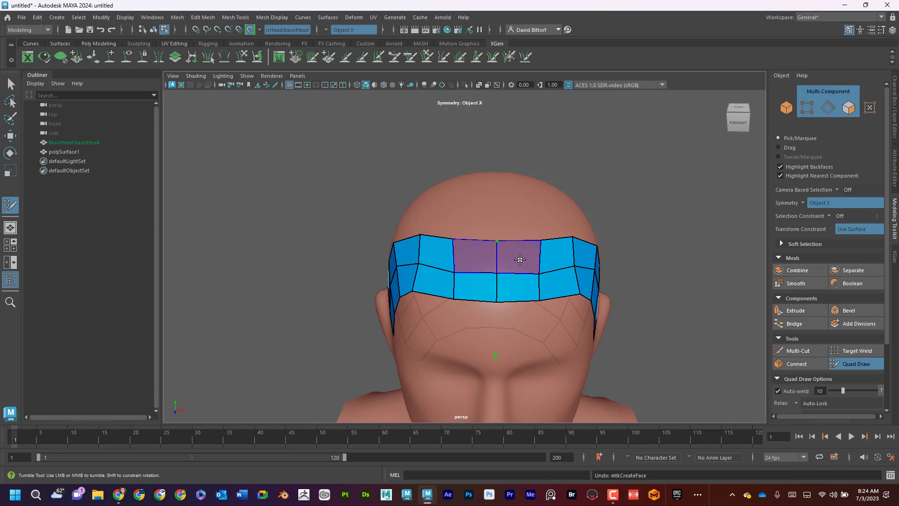
shift+click(519, 257)
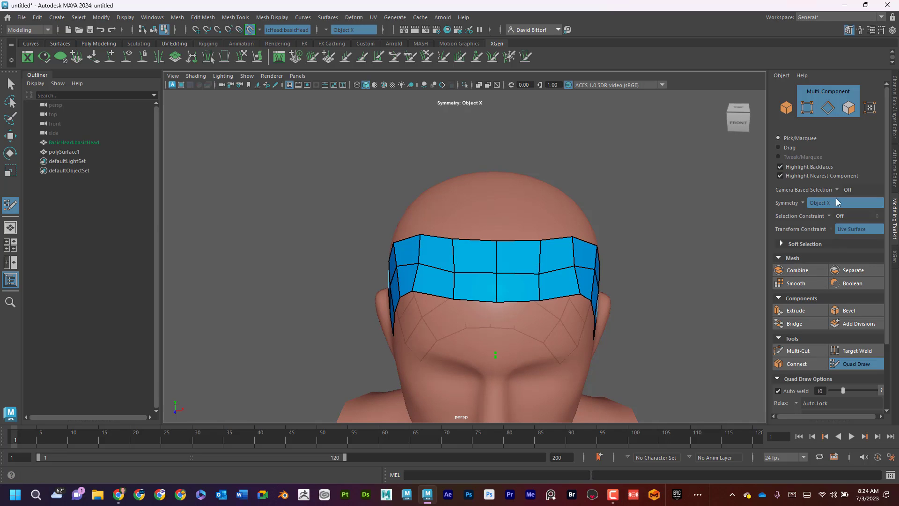
Expand the Quad Draw keyboard and mouse shortcuts and examine the full list
scroll(828, 333, down, 3)
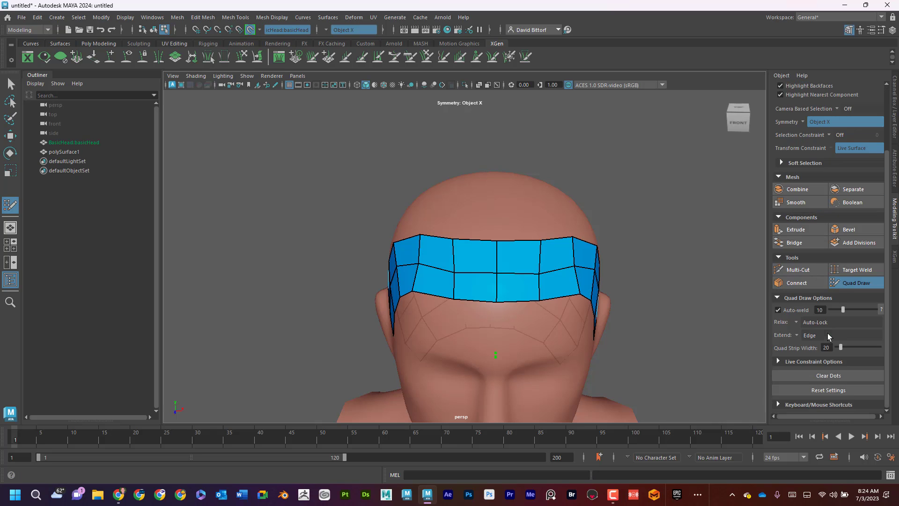
click(779, 404)
scroll(816, 338, down, 8)
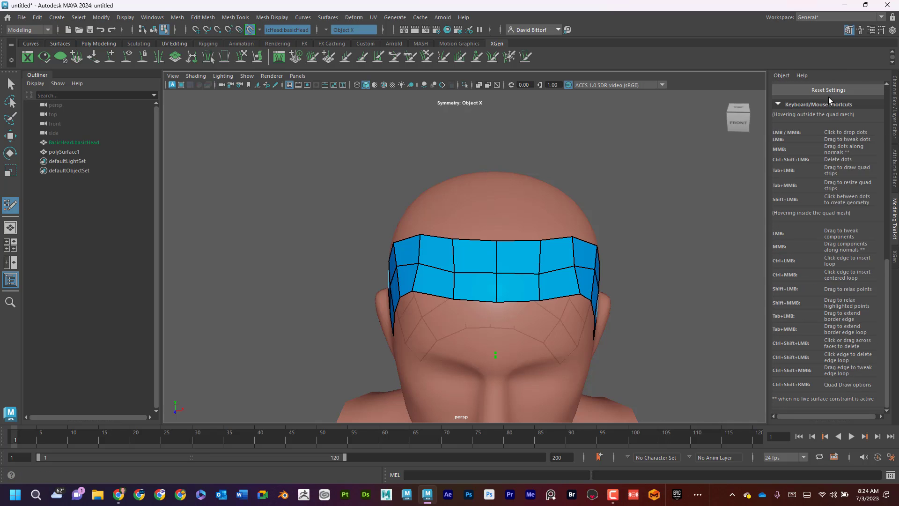
Adjust two vertices on the second row's rear edge above the ear to even out the quads
alt+drag(662, 218, 518, 167)
alt+right_drag(518, 167, 519, 233)
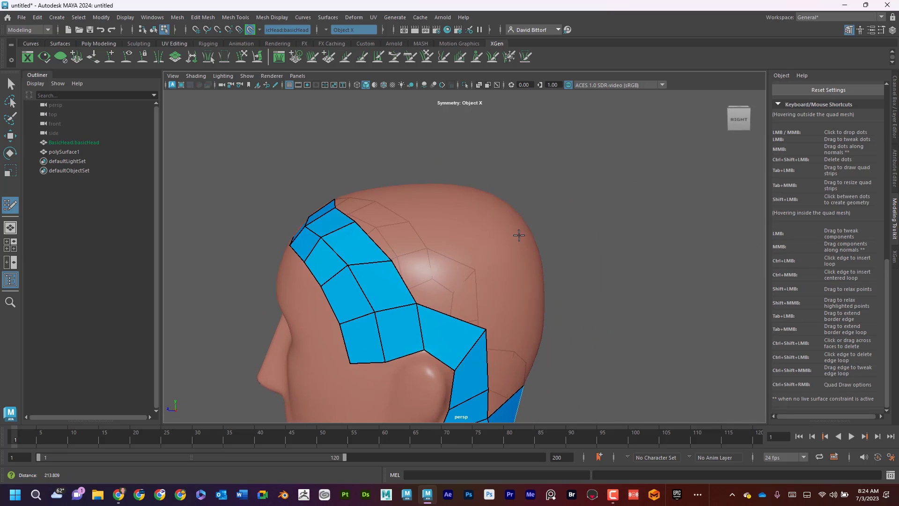
drag(416, 301, 410, 307)
drag(392, 261, 398, 261)
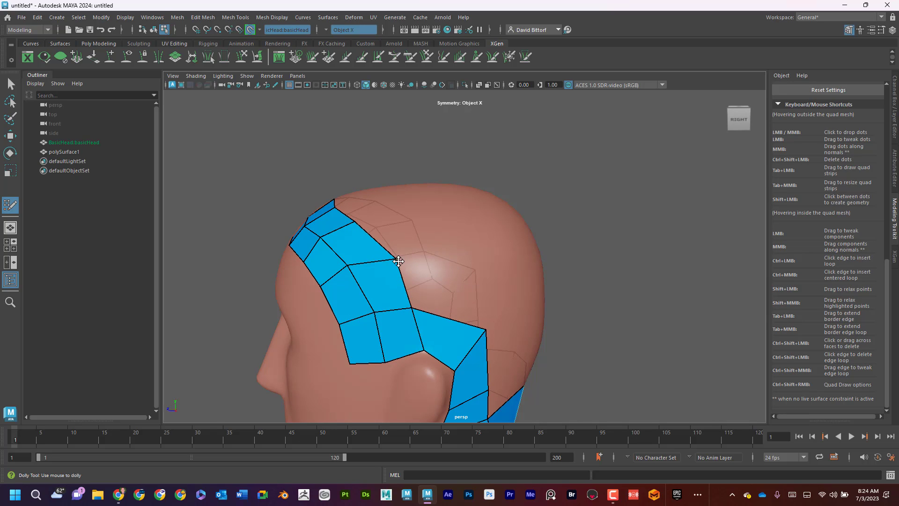
Add a third row of quads across the top of the head, closing the centre gap and evening its rear edge
alt+drag(466, 273, 417, 301)
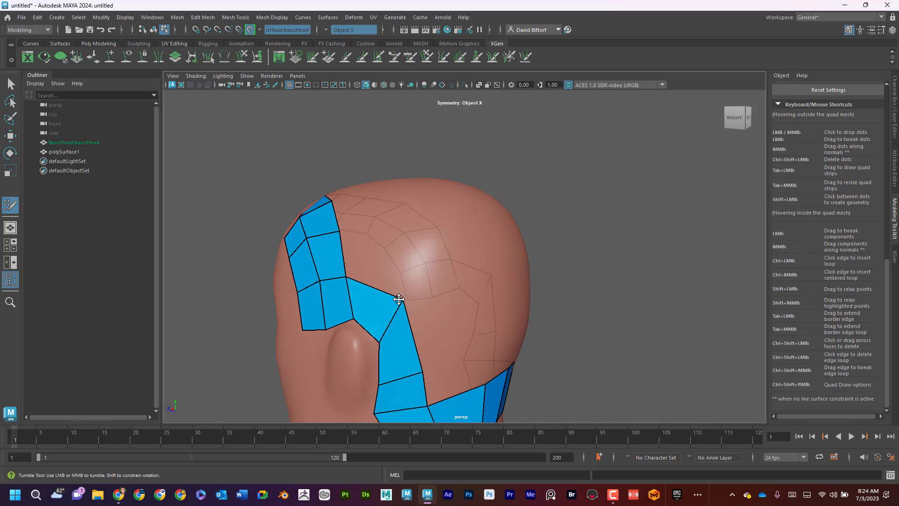
ctrl+shift+click(381, 245)
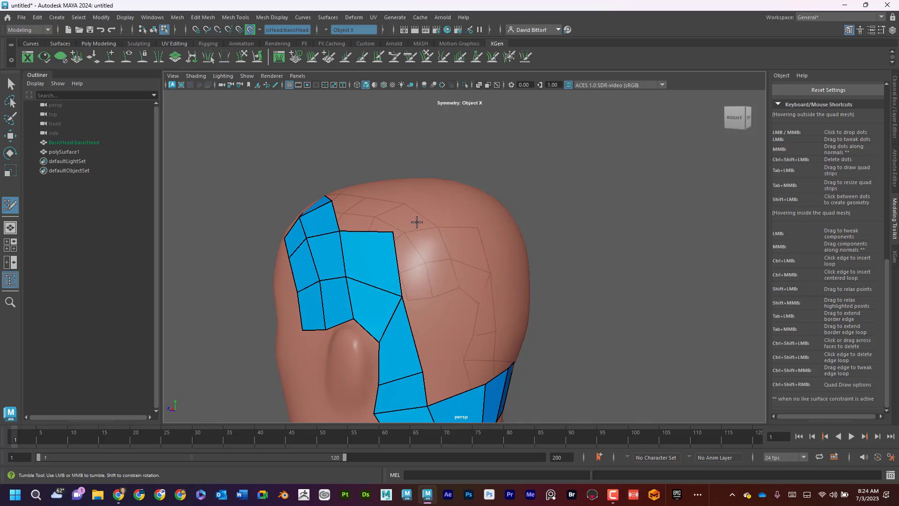
mouse_move(402, 217)
alt+mouse_down()
mouse_move(389, 252)
mouse_move(437, 252)
alt+mouse_up()
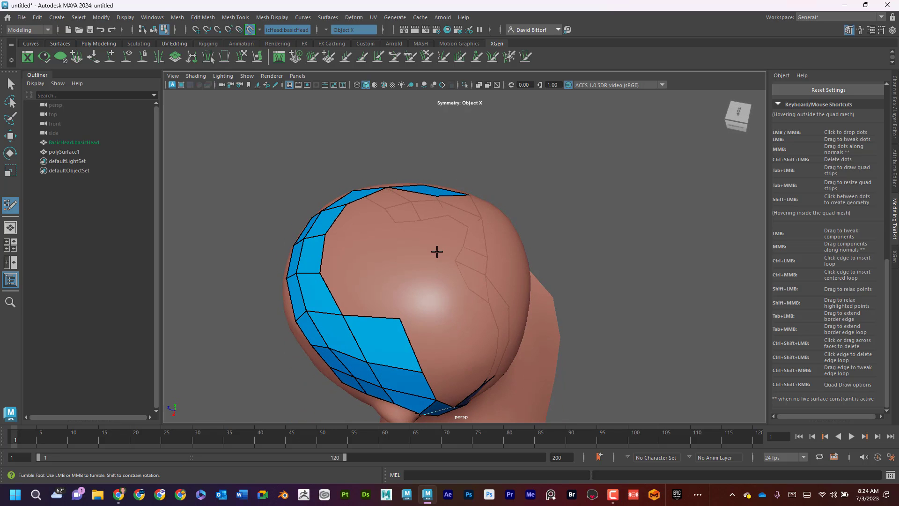
shift+click(379, 263)
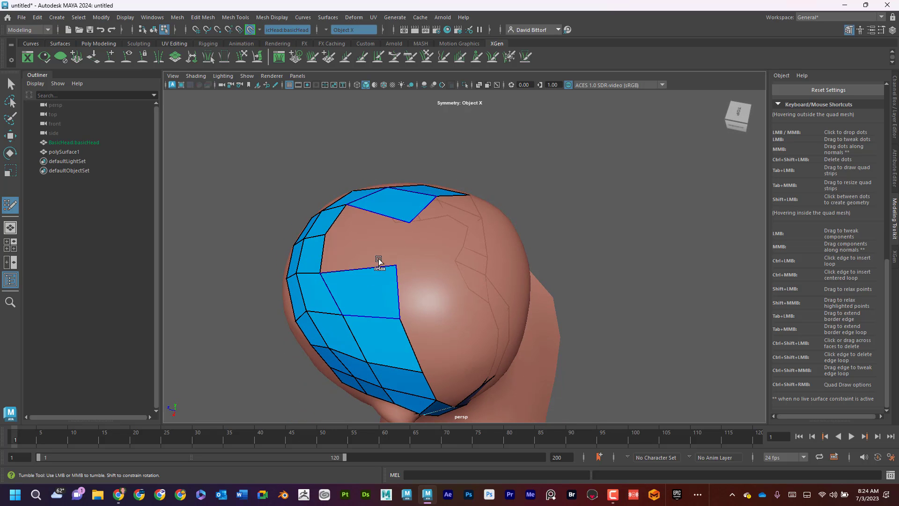
shift+click(378, 246)
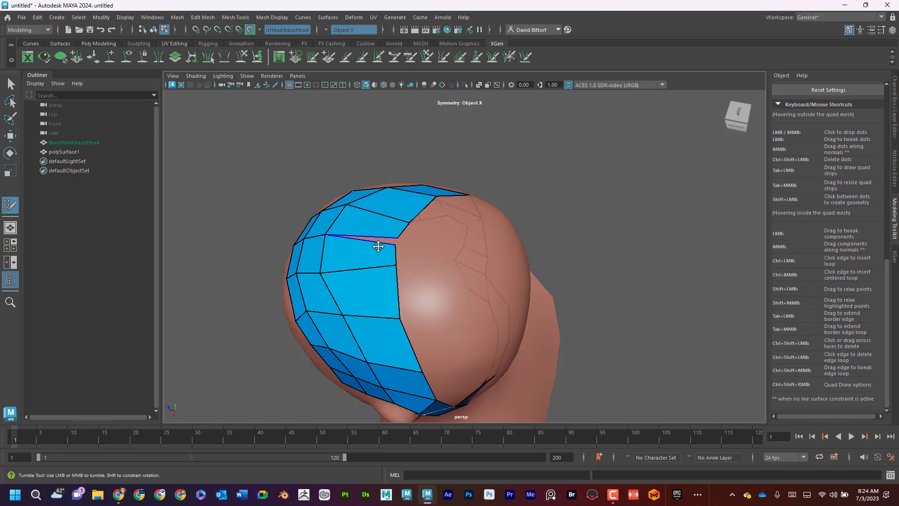
mouse_move(393, 243)
mouse_down()
mouse_move(407, 320)
mouse_move(411, 243)
mouse_move(408, 284)
mouse_up()
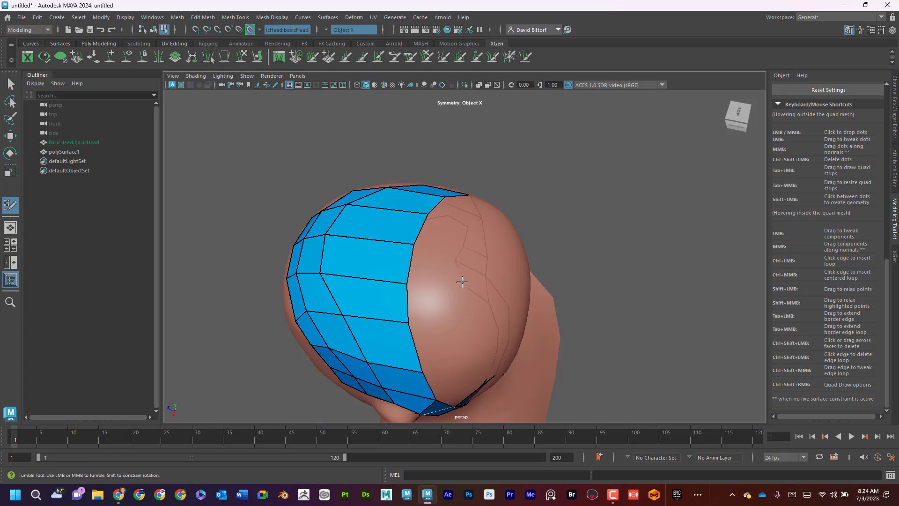
Insert an extra edge across the strip behind the ear, splitting its longest quad
alt+drag(462, 281, 431, 234)
key(super)
key(Escape)
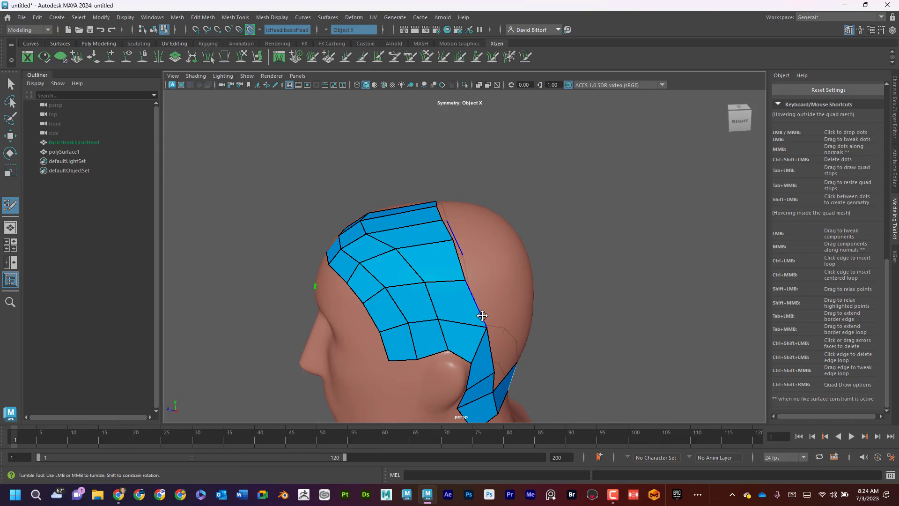
alt+drag(534, 301, 392, 307)
key(super)
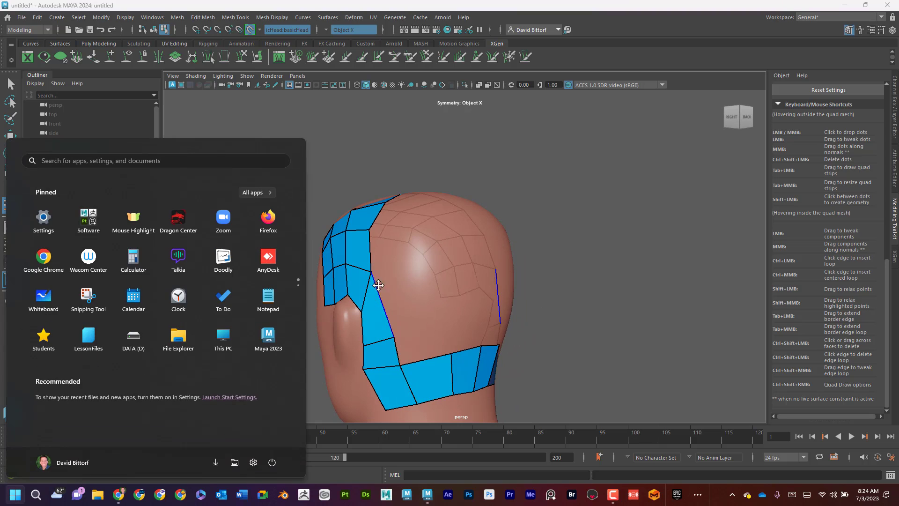
key(Escape)
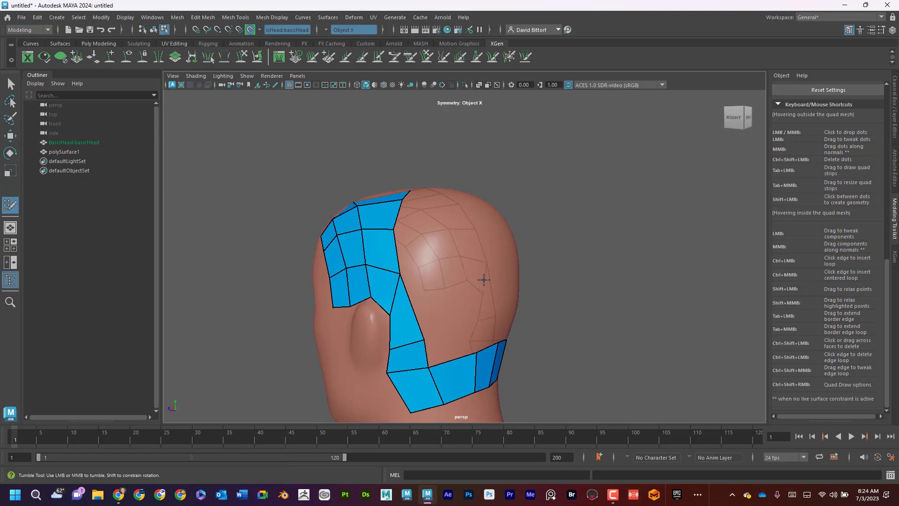
alt+drag(461, 288, 415, 271)
ctrl+click(446, 278)
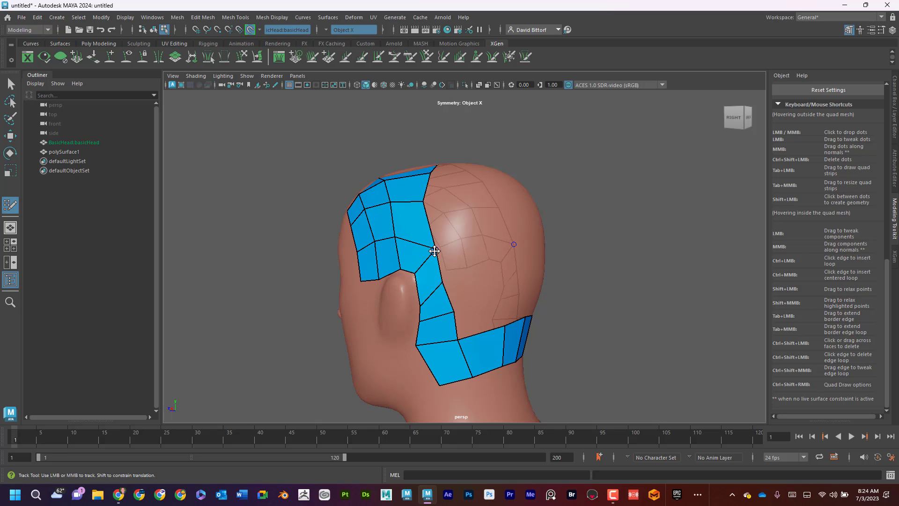
Add three stacked quads along the inner edge of the strip behind the ear, starting just above the nape row
alt+drag(486, 251, 404, 339)
alt+drag(481, 290, 461, 295)
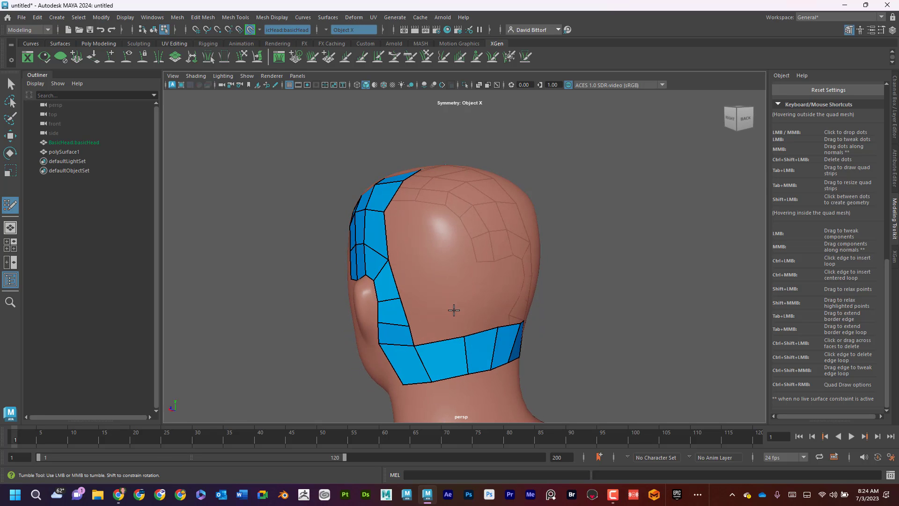
shift+click(440, 329)
click(441, 287)
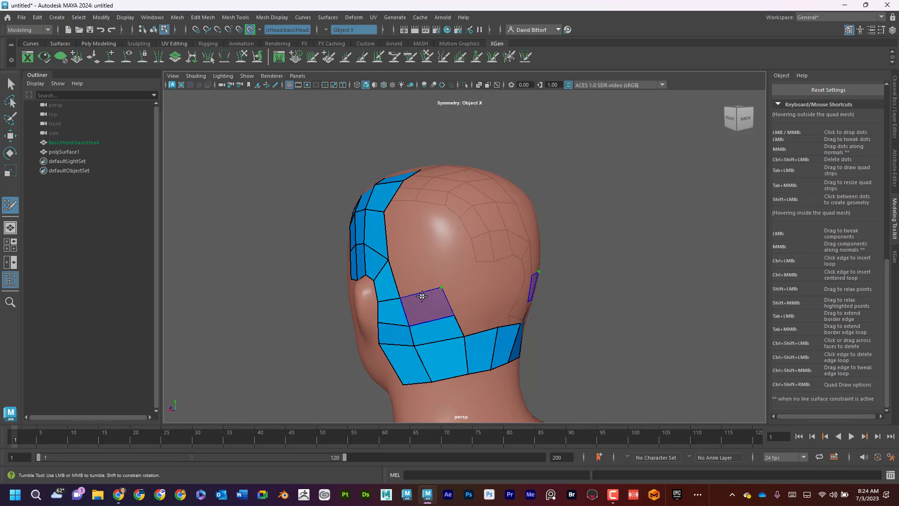
shift+click(421, 299)
shift+click(419, 263)
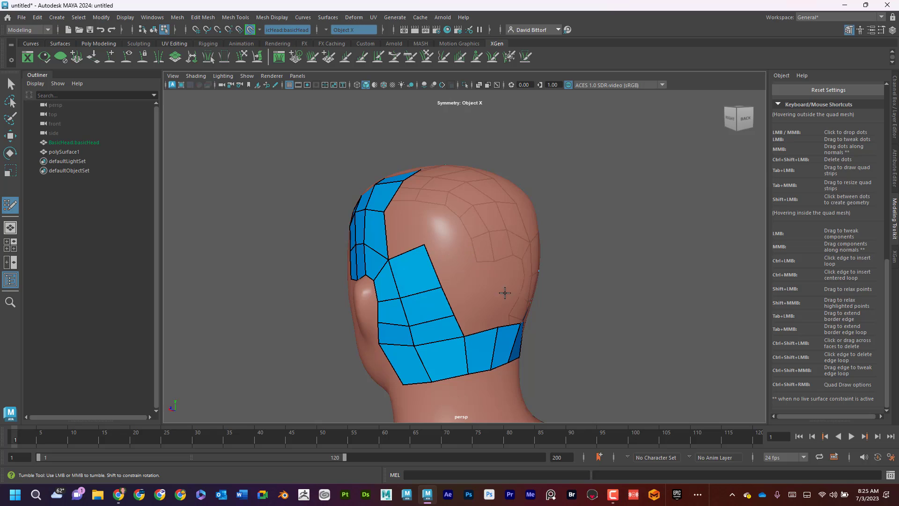
Fill the first gap above the nape row with a mirrored quad and weld its inner vertex at the centre line
alt+drag(505, 293, 441, 290)
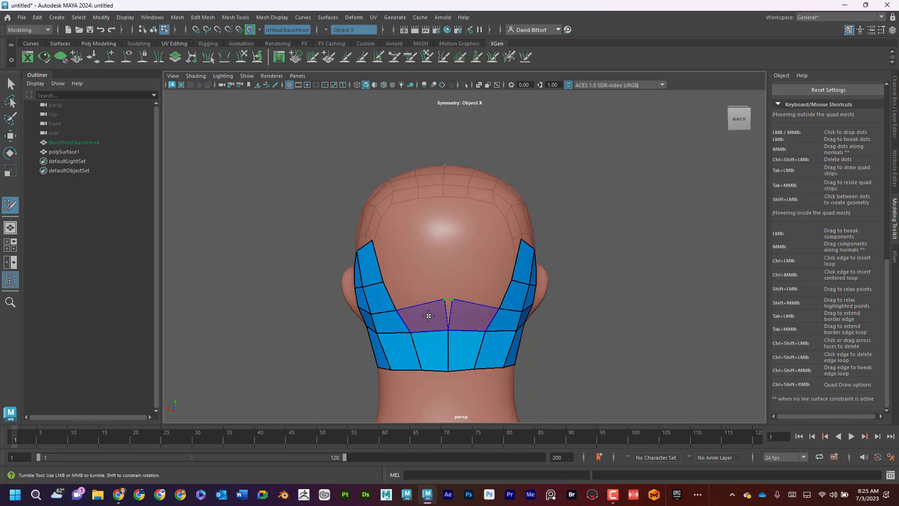
shift+click(433, 310)
mouse_move(438, 303)
shift+mouse_down()
mouse_move(456, 298)
mouse_move(447, 297)
shift+mouse_up()
key(ctrl+z)
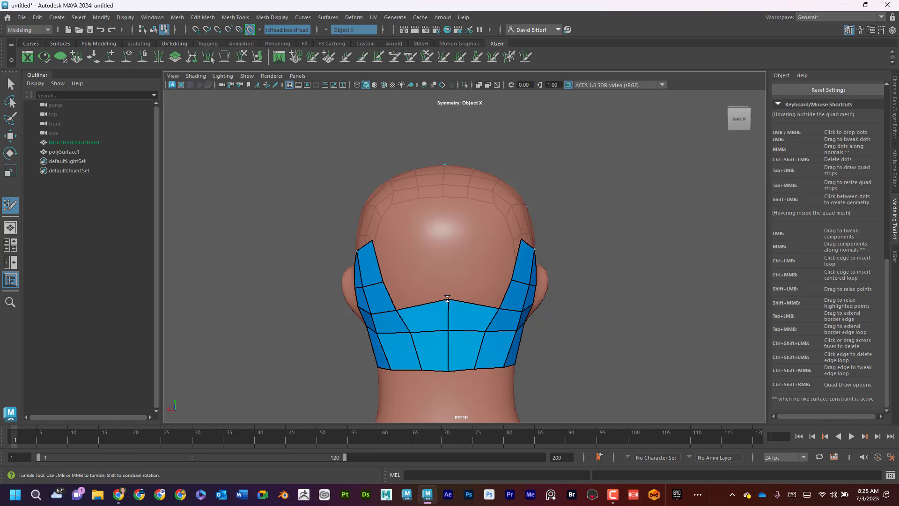
Fill the next two gaps up the back of the head with mirrored quads, welding their inner vertices at the centre line
shift+click(419, 281)
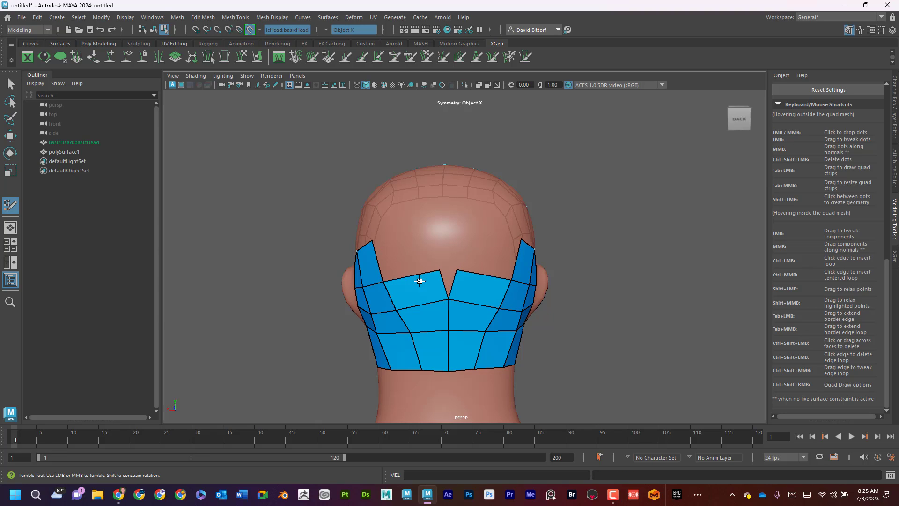
drag(442, 267, 448, 268)
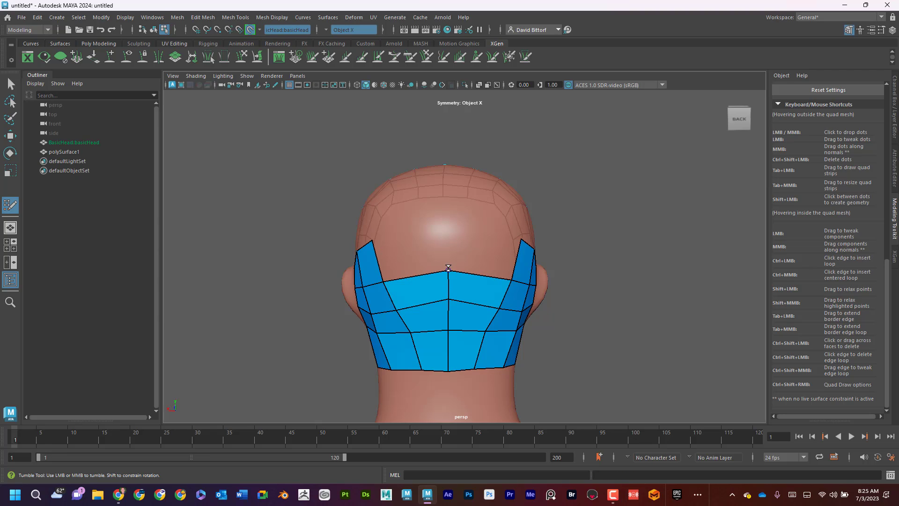
click(443, 228)
shift+click(415, 246)
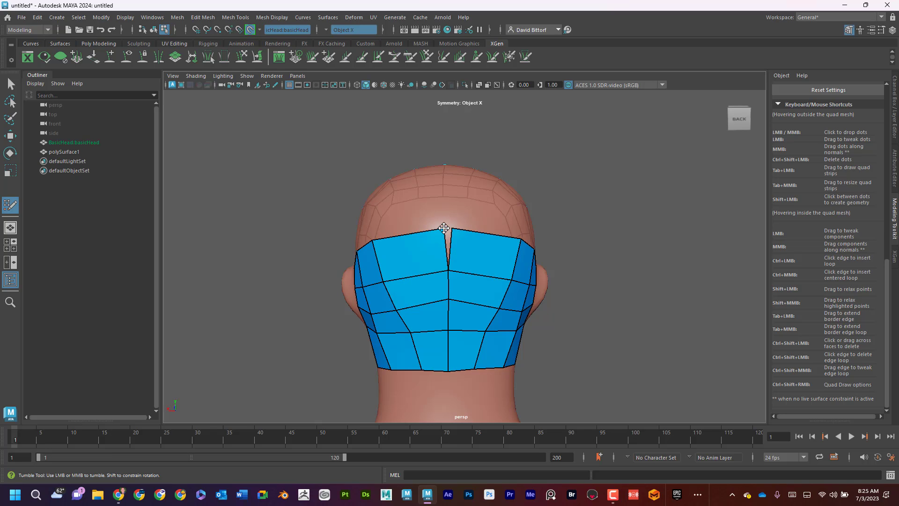
drag(444, 228, 448, 228)
Close the remaining opening over the crown with quads and insert an edge loop through the side of the scalp mesh
alt+drag(454, 262, 495, 267)
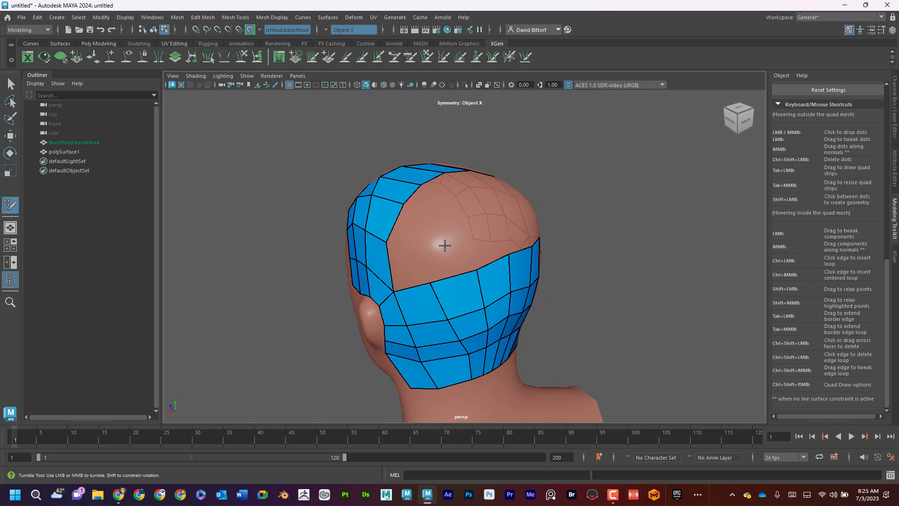
alt+drag(445, 245, 473, 249)
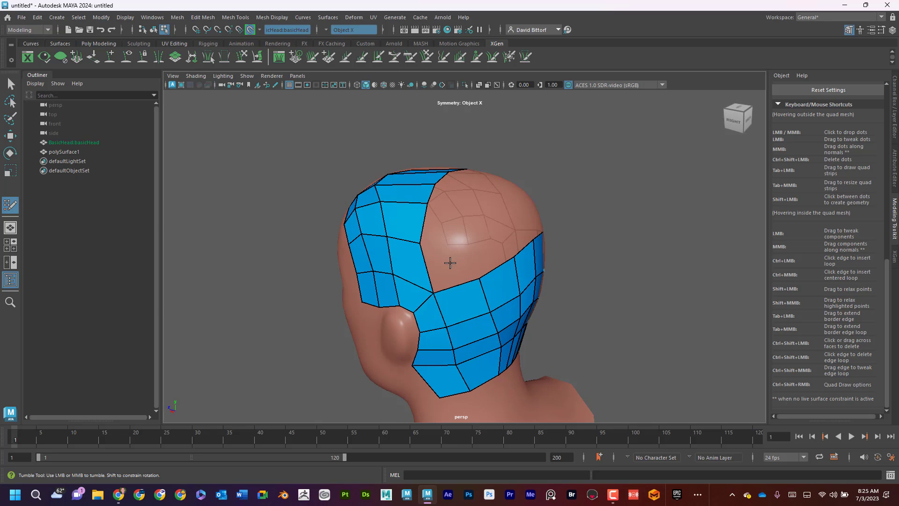
alt+drag(445, 216, 435, 237)
alt+drag(487, 214, 534, 219)
ctrl+click(495, 211)
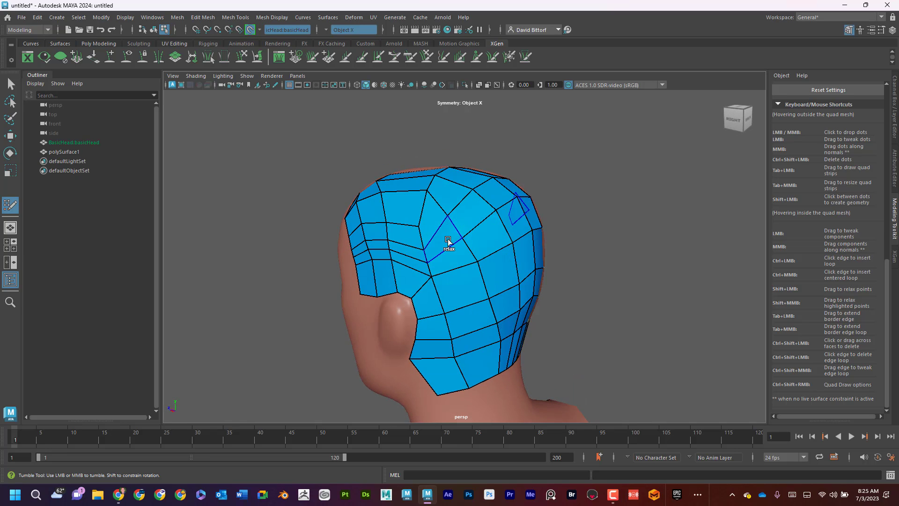
Relax the quads across the side, crown and front of the scalp mesh to even out their spacing
mouse_move(448, 239)
shift+mouse_down()
mouse_move(446, 221)
mouse_move(436, 235)
mouse_move(415, 190)
mouse_move(470, 257)
mouse_move(538, 248)
mouse_move(454, 327)
mouse_move(513, 313)
mouse_move(500, 326)
shift+mouse_up()
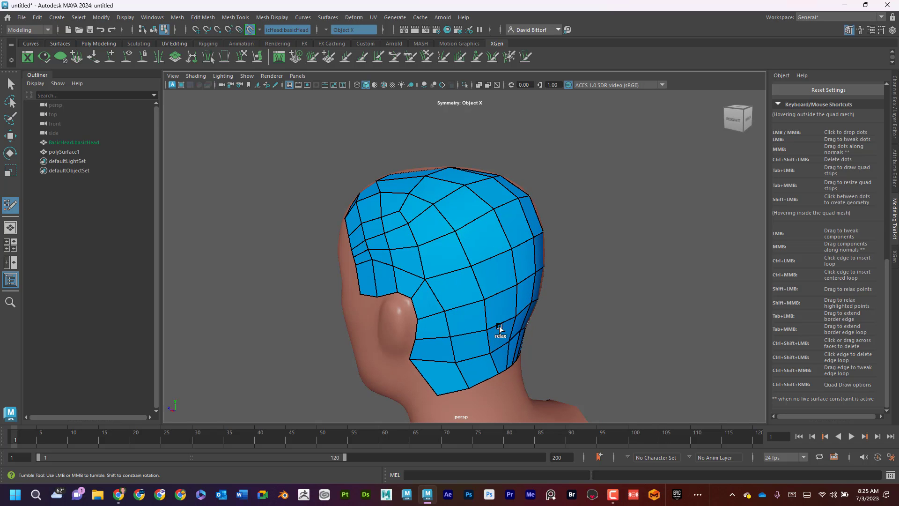
mouse_move(470, 284)
alt+mouse_down()
mouse_move(487, 195)
mouse_move(446, 206)
mouse_move(449, 187)
mouse_move(447, 196)
alt+mouse_up()
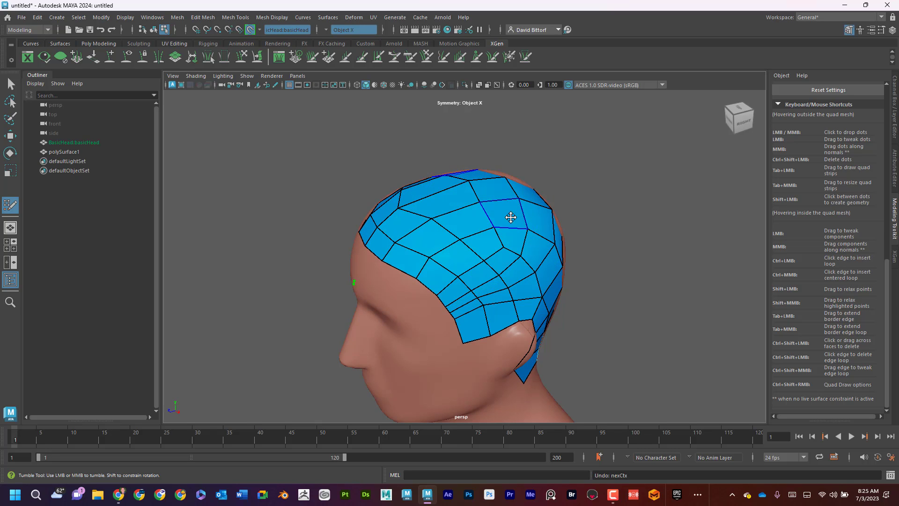
alt+drag(512, 215, 510, 220)
mouse_move(461, 245)
shift+mouse_down()
mouse_move(476, 232)
mouse_move(375, 244)
mouse_move(397, 243)
mouse_move(378, 259)
shift+mouse_up()
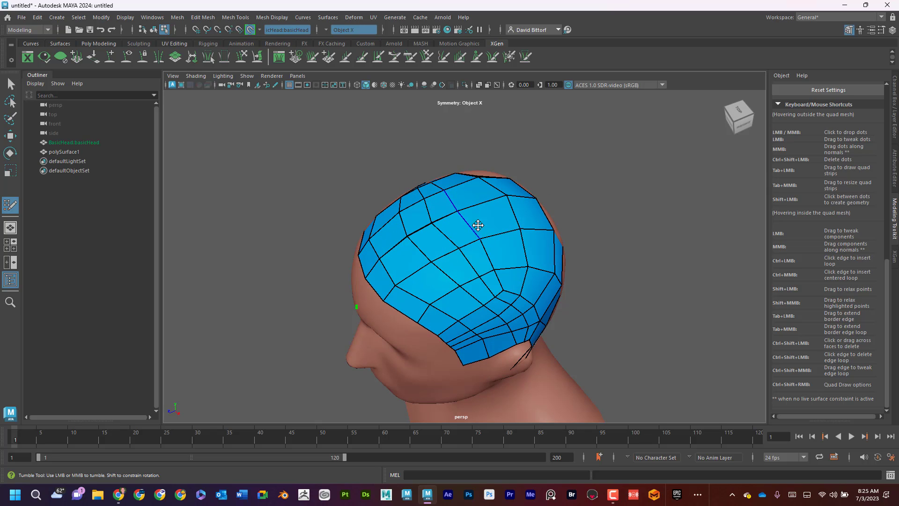
Relax the quads on the back of the head and insert another edge loop there
mouse_move(478, 227)
alt+mouse_down()
mouse_move(485, 186)
mouse_move(529, 199)
mouse_move(496, 259)
mouse_move(496, 206)
mouse_move(514, 190)
mouse_move(518, 203)
mouse_move(407, 232)
mouse_move(407, 202)
mouse_move(431, 214)
alt+mouse_up()
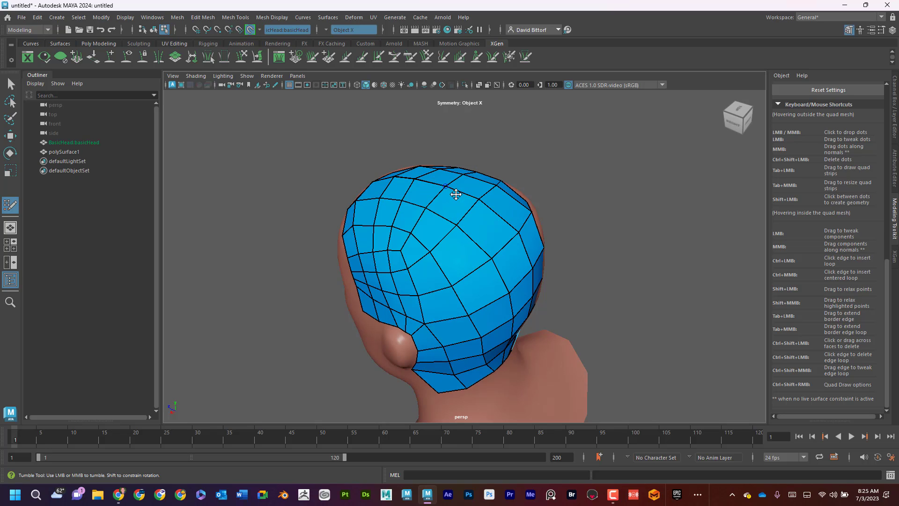
alt+drag(457, 190, 407, 281)
shift+drag(442, 313, 444, 329)
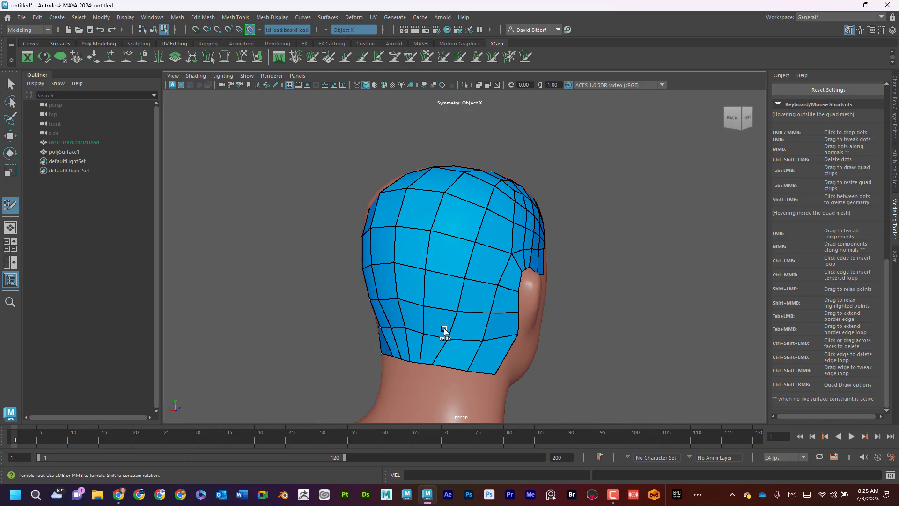
mouse_move(513, 230)
alt+mouse_down()
mouse_move(428, 231)
mouse_move(454, 243)
mouse_move(466, 185)
mouse_move(436, 190)
mouse_move(432, 224)
mouse_move(455, 176)
mouse_move(463, 223)
mouse_move(499, 201)
mouse_move(518, 210)
mouse_move(442, 204)
mouse_move(488, 217)
mouse_move(411, 291)
mouse_move(423, 308)
mouse_move(488, 325)
alt+mouse_up()
ctrl+click(432, 225)
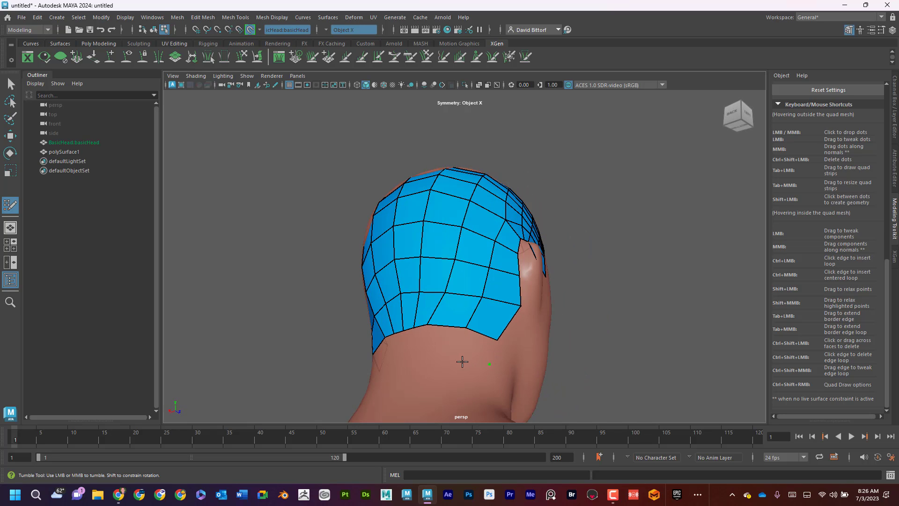
Extend the nape downward with a row of mirrored quads reaching behind the ear, then relax the lower back of the mesh
shift+click(402, 348)
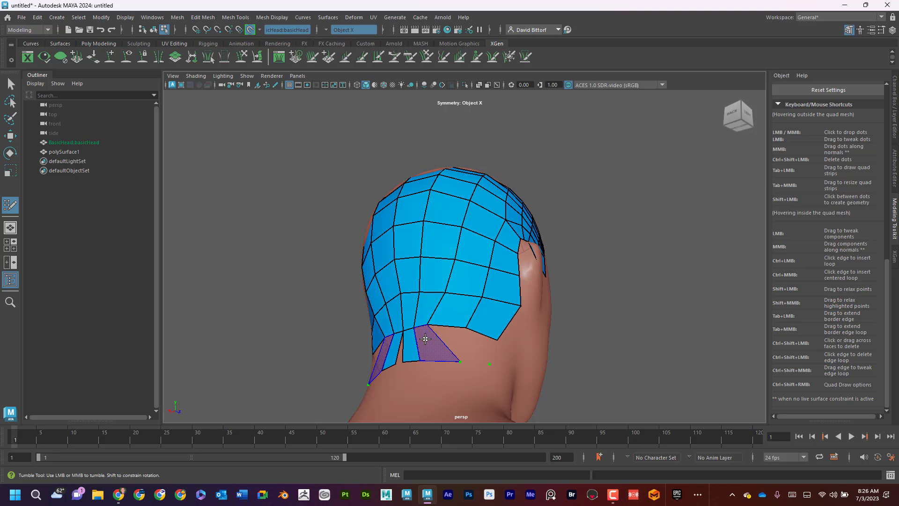
shift+click(425, 338)
drag(459, 361, 435, 361)
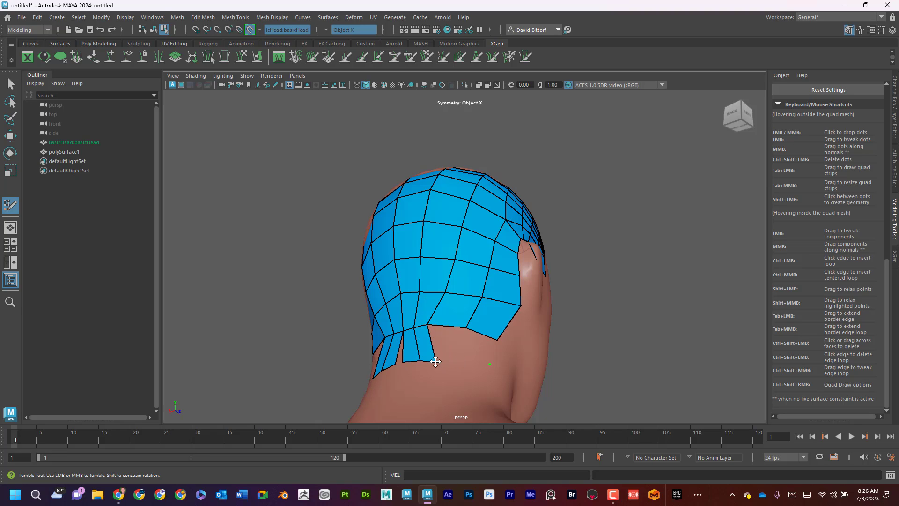
shift+click(451, 348)
shift+click(482, 350)
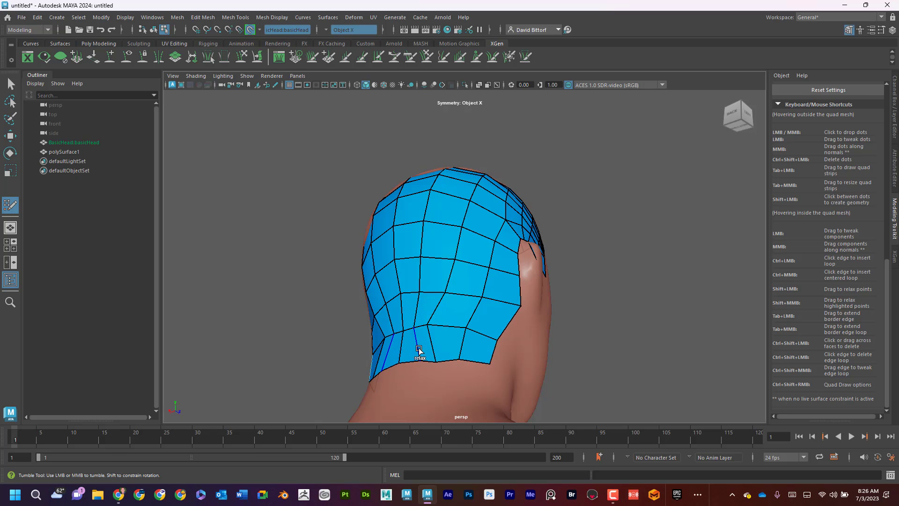
shift+drag(419, 345, 438, 338)
mouse_move(465, 305)
shift+mouse_down()
mouse_move(472, 309)
mouse_move(415, 295)
shift+mouse_up()
Reshape the hairline vertices at the sideburn so the border runs smoothly from temple to ear
alt+middle_drag(415, 295, 436, 241)
alt+drag(436, 241, 475, 173)
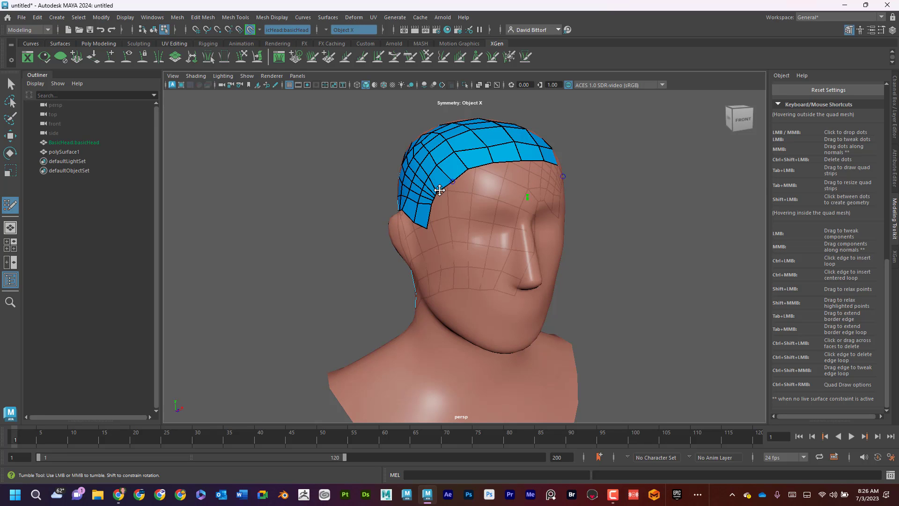
mouse_move(444, 192)
alt+mouse_down()
mouse_move(528, 201)
mouse_move(433, 234)
alt+mouse_up()
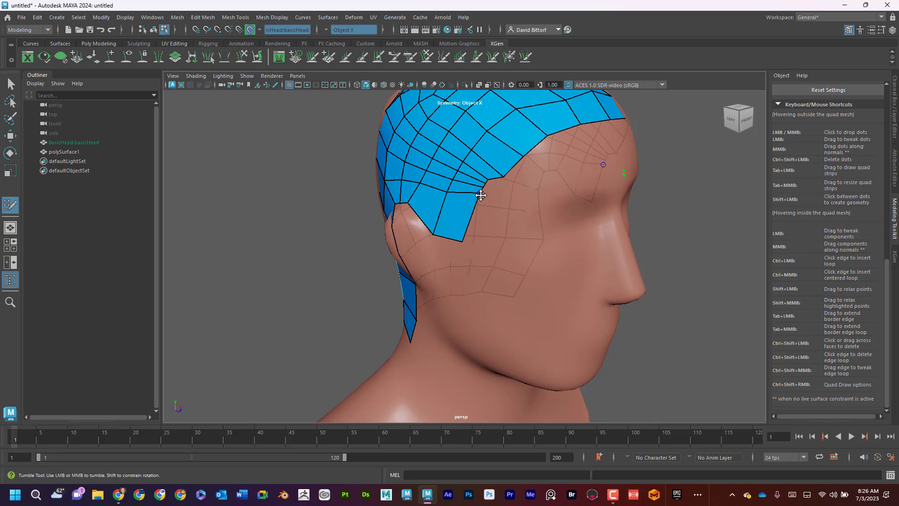
drag(480, 195, 472, 213)
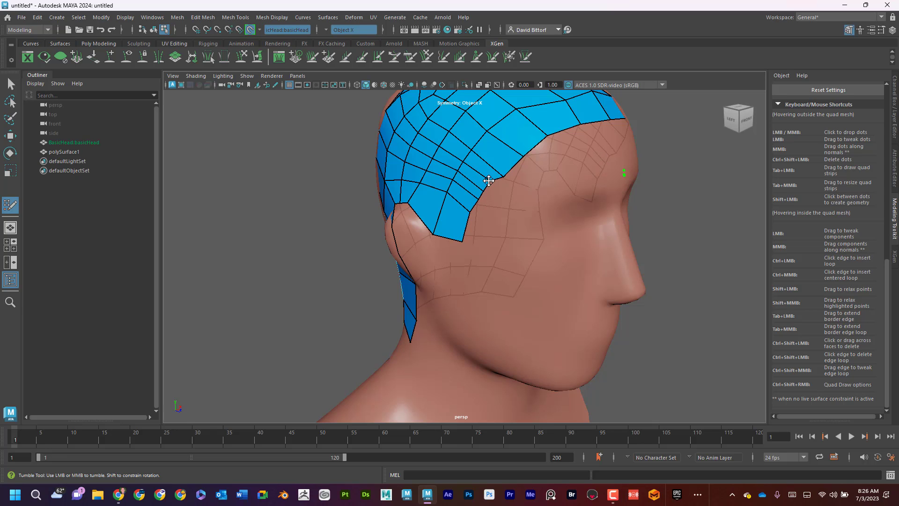
Undo the last vertex tweak and check the scalp mesh from the front and both sides
mouse_move(576, 170)
alt+mouse_down()
mouse_move(446, 155)
mouse_move(379, 162)
mouse_move(462, 193)
mouse_move(435, 200)
mouse_move(485, 215)
mouse_move(491, 264)
alt+mouse_up()
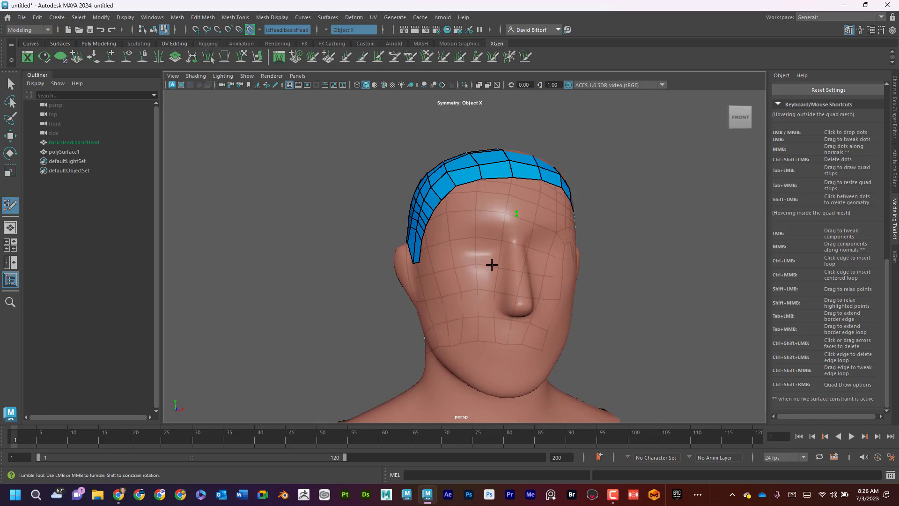
alt+right_drag(492, 264, 435, 270)
alt+drag(502, 287, 483, 269)
alt+middle_drag(483, 268, 482, 247)
alt+right_drag(473, 246, 482, 240)
key(ctrl+z)
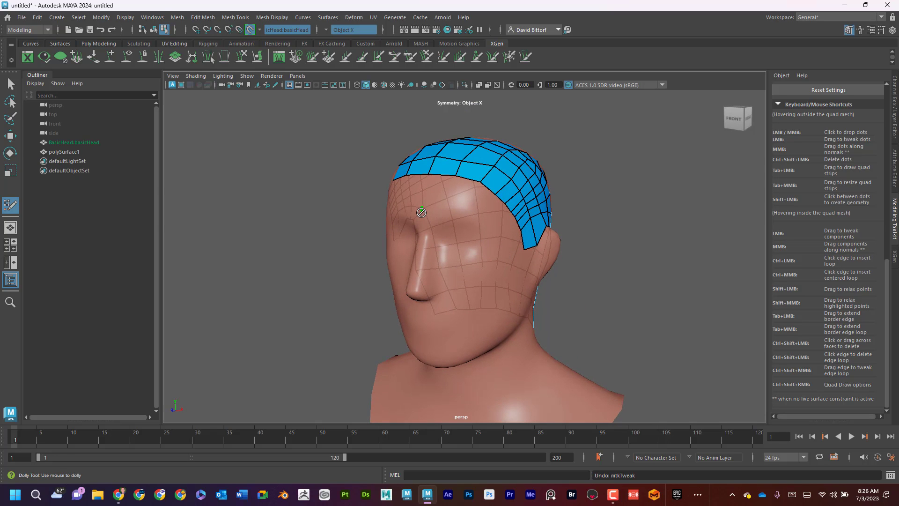
alt+drag(447, 218, 530, 215)
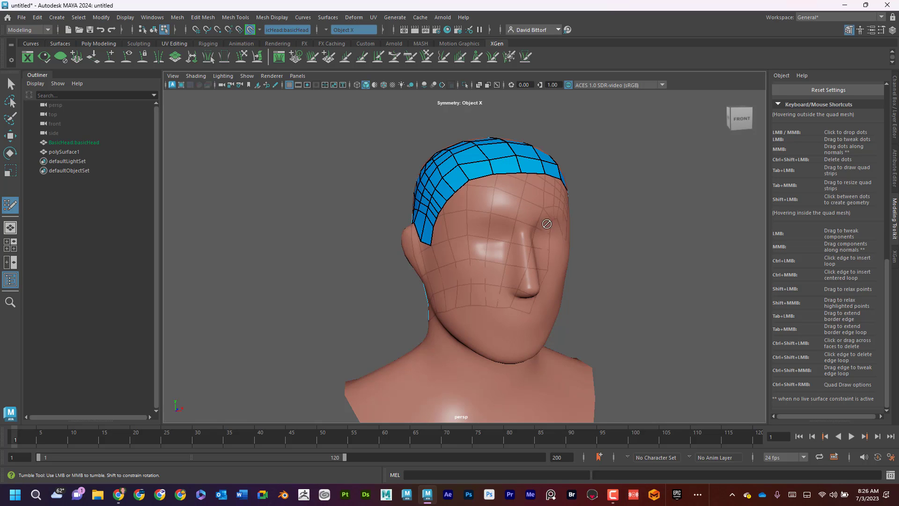
alt+drag(602, 232, 487, 237)
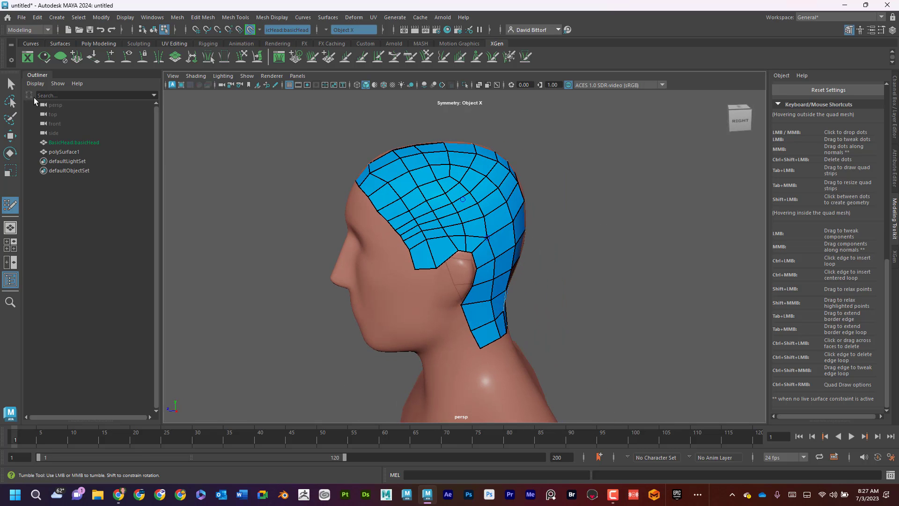
Leave Quad Draw and select the scalp mesh polySurface1 in object mode
click(10, 84)
right_drag(480, 192, 491, 189)
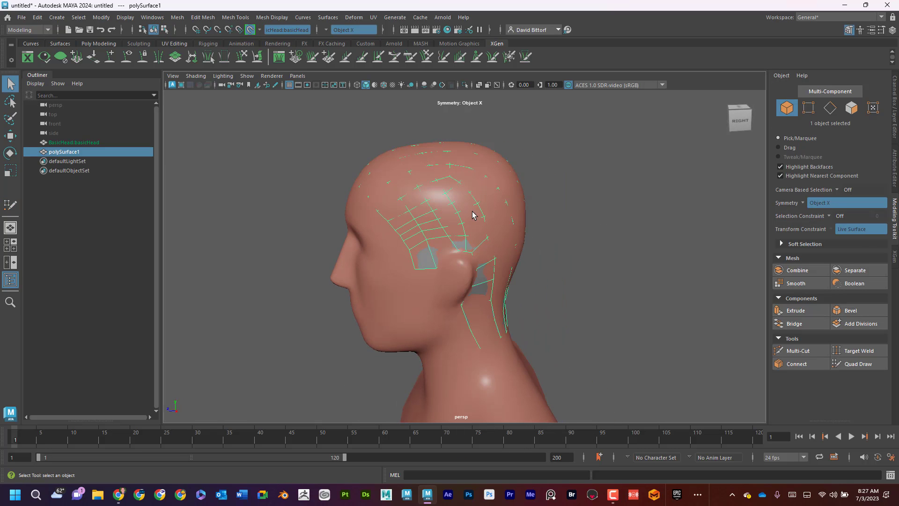
alt+drag(454, 209, 356, 178)
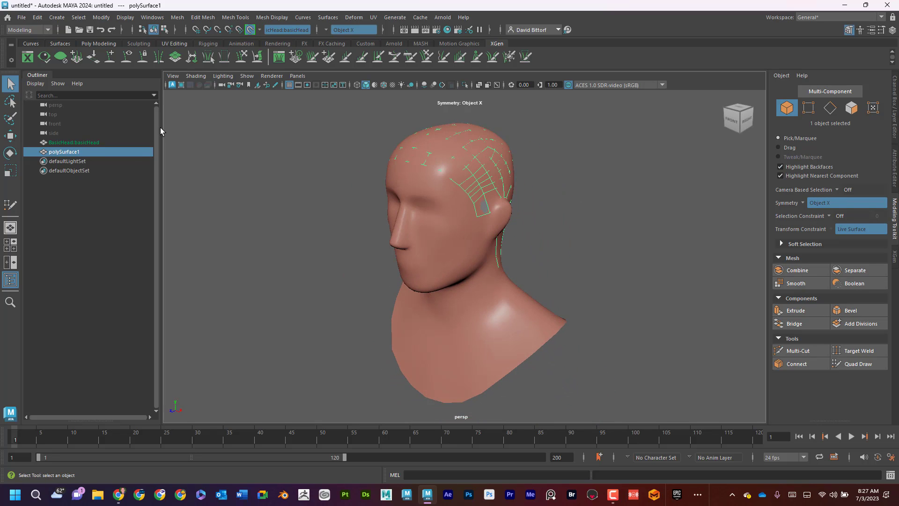
Select the basic head, restart Quad Draw and create a first mirrored quad at the inner end of the eyebrow
click(197, 148)
click(83, 143)
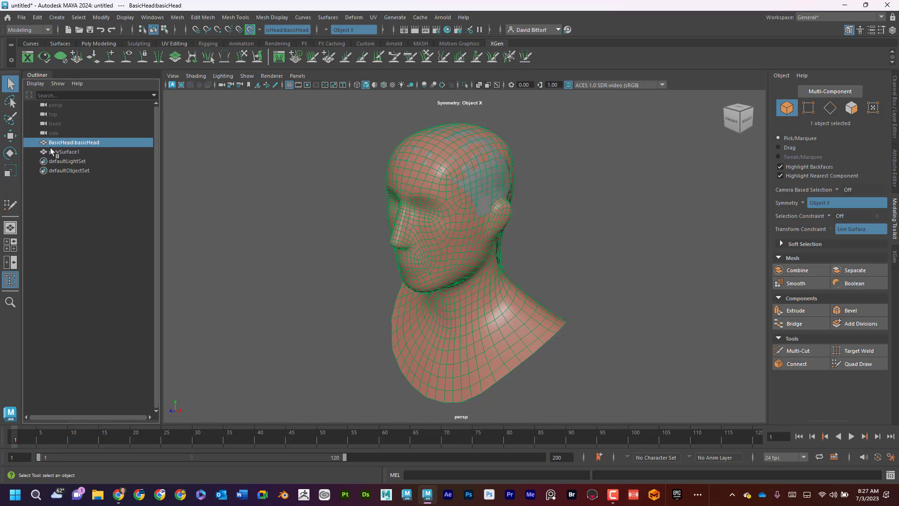
alt+drag(385, 191, 395, 176)
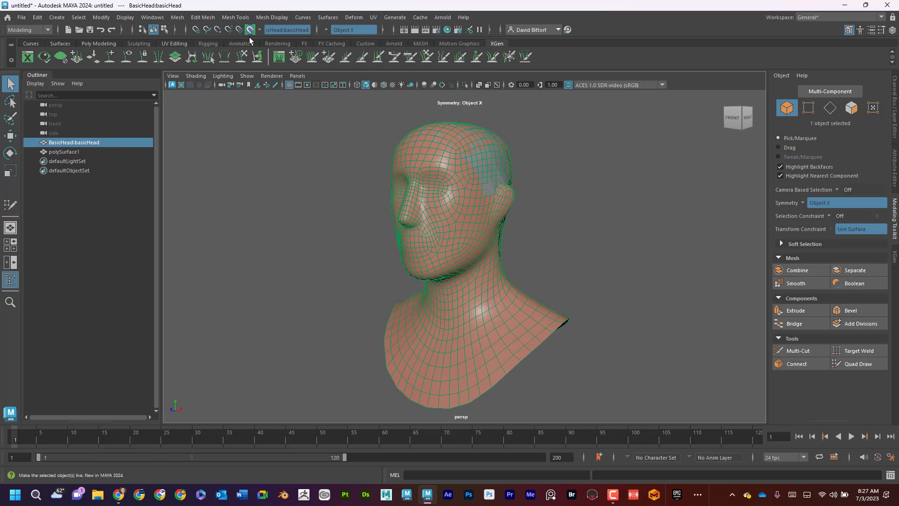
alt+middle_drag(325, 198, 370, 264)
alt+right_drag(369, 264, 475, 249)
alt+drag(475, 248, 485, 243)
alt+middle_drag(485, 243, 476, 204)
alt+drag(477, 204, 447, 215)
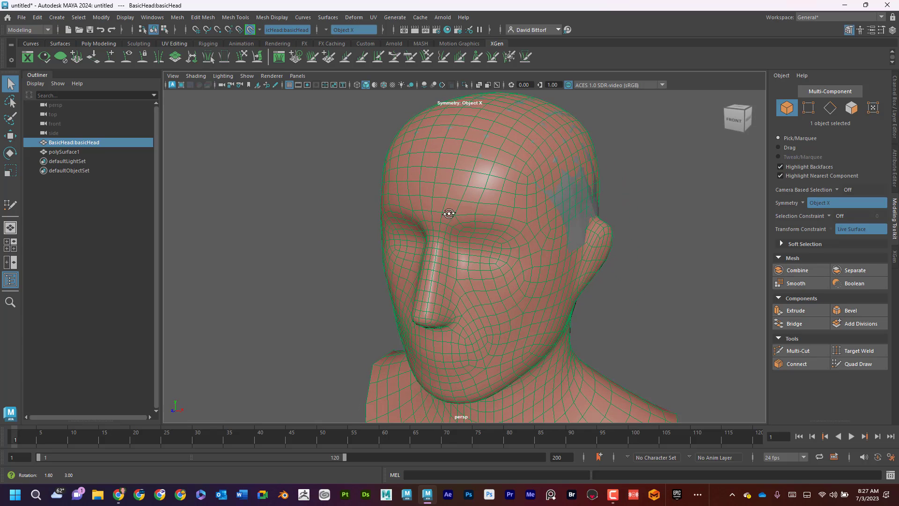
click(7, 209)
alt+right_drag(218, 246, 371, 269)
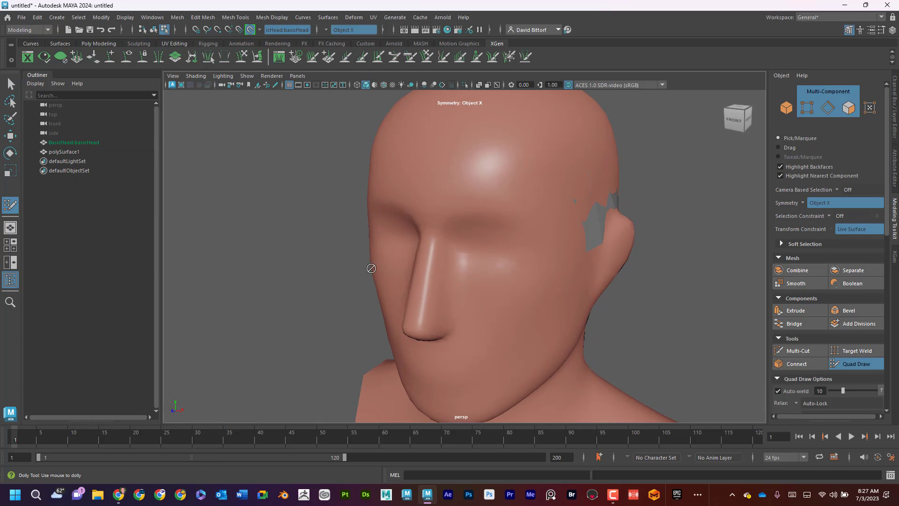
shift+click(467, 214)
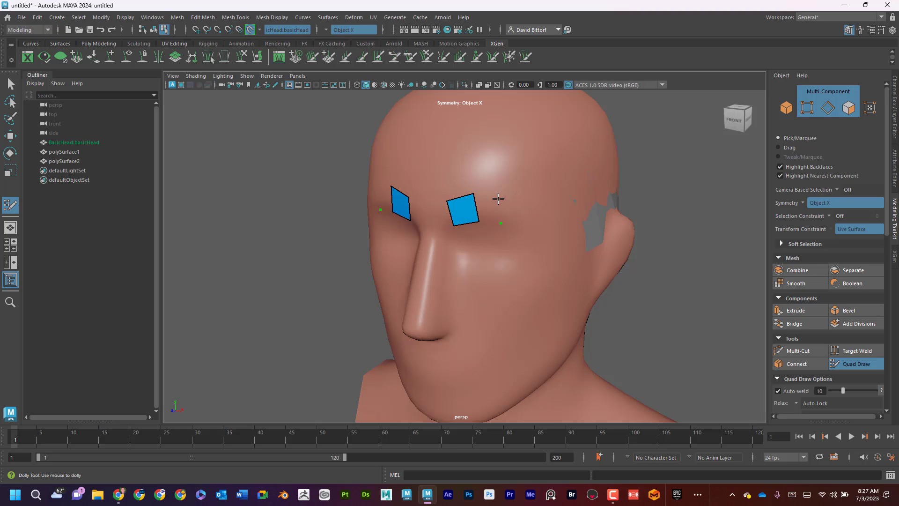
Extend the eyebrow toward the temple with three more mirrored quads
click(498, 199)
shift+click(487, 196)
drag(499, 197, 506, 192)
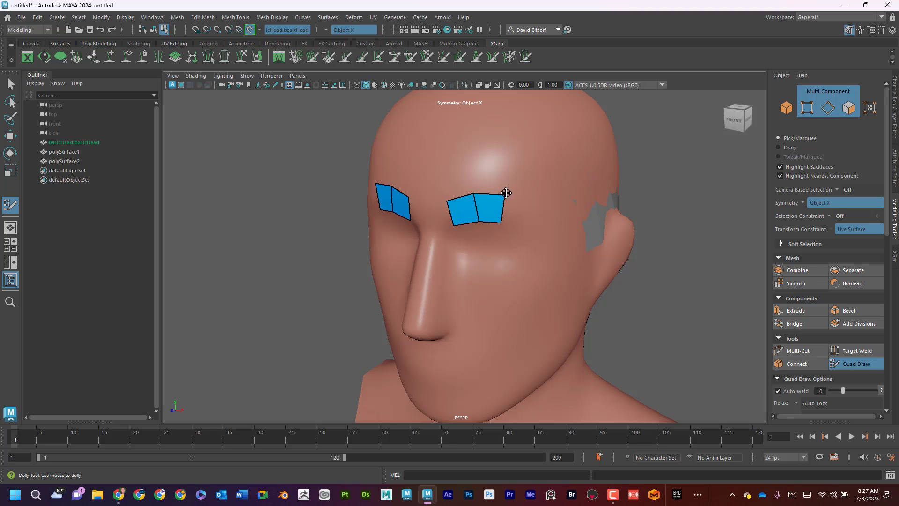
click(540, 203)
shift+click(519, 208)
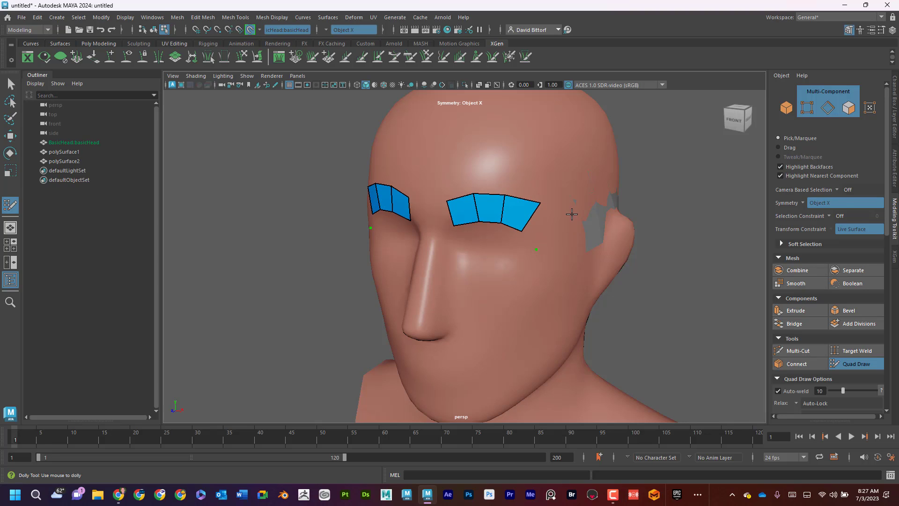
shift+click(556, 215)
Move the eyebrow strip's upper and lower vertices to form an even arch over the eye
drag(541, 203, 506, 187)
drag(571, 213, 564, 202)
drag(536, 248, 548, 249)
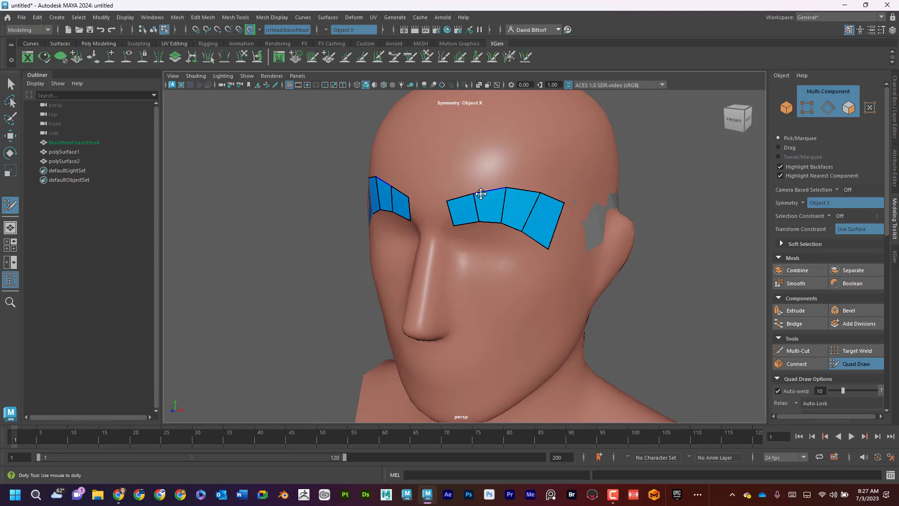
drag(474, 193, 505, 181)
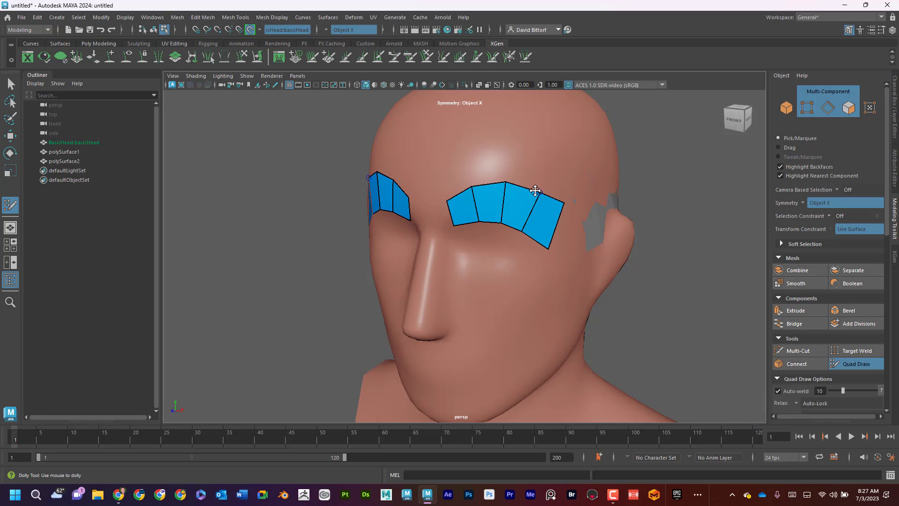
drag(524, 234, 492, 217)
drag(518, 152, 509, 154)
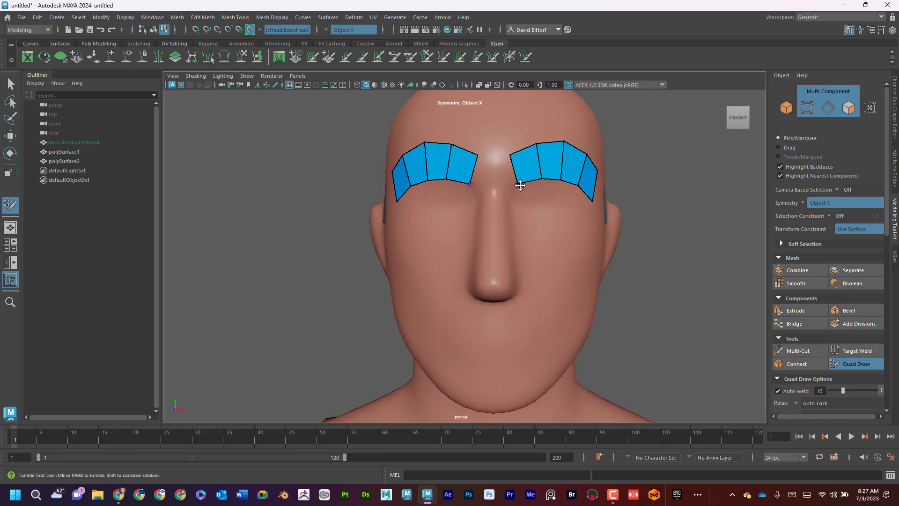
alt+drag(518, 181, 486, 227)
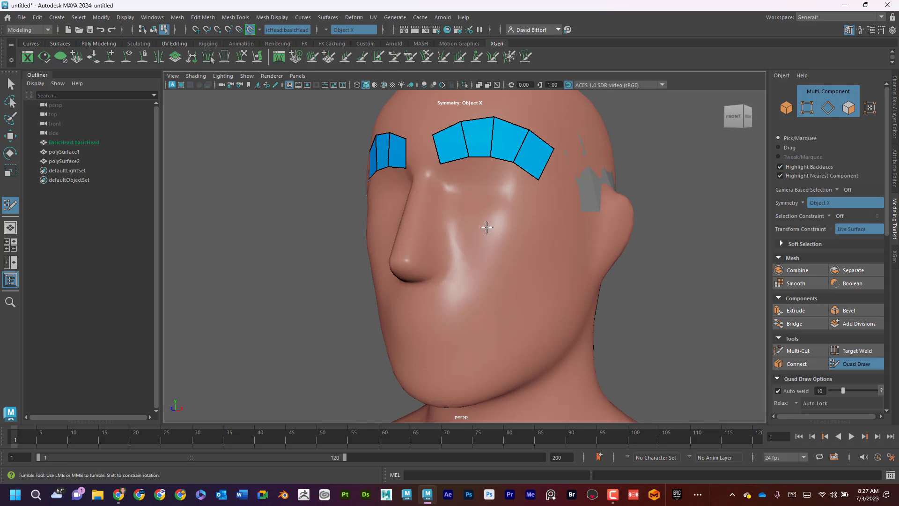
Leave Quad Draw, turn off the live surface and select the basic head in object mode
click(10, 84)
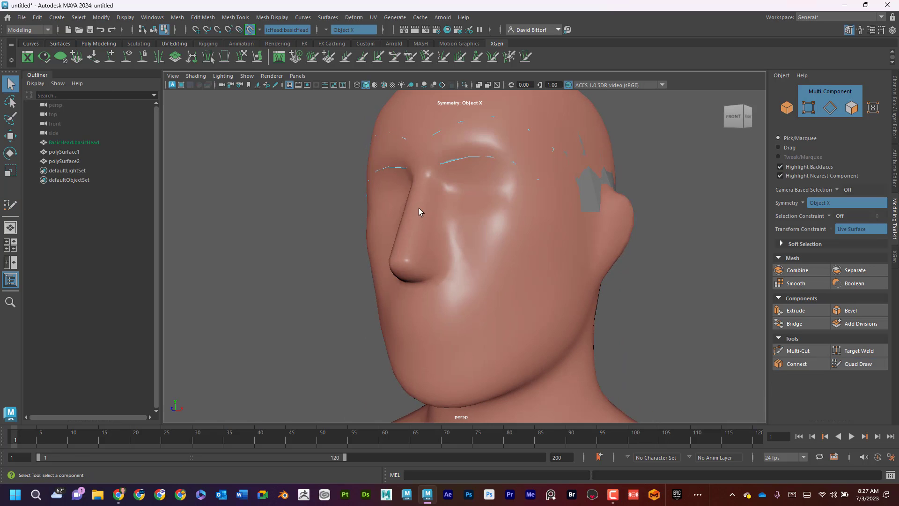
mouse_move(419, 211)
alt+mouse_down()
mouse_move(273, 212)
mouse_move(383, 220)
mouse_move(382, 228)
alt+mouse_up()
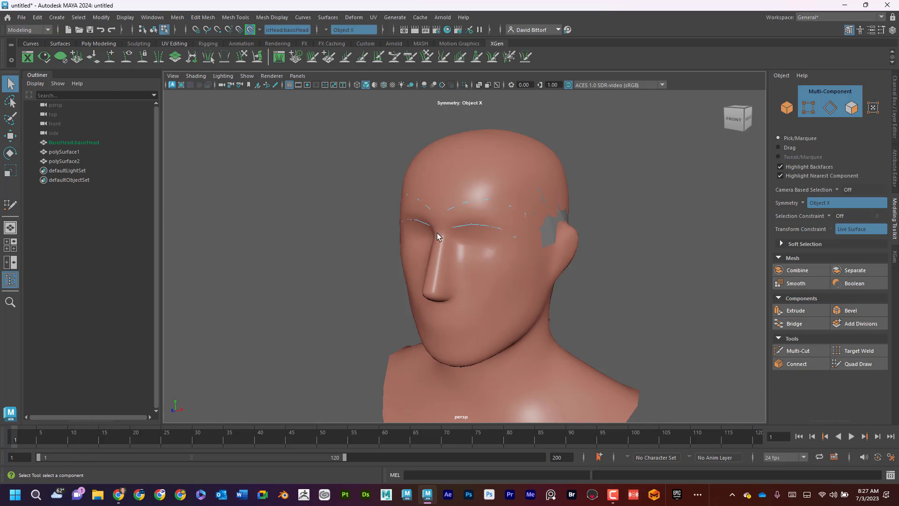
click(77, 152)
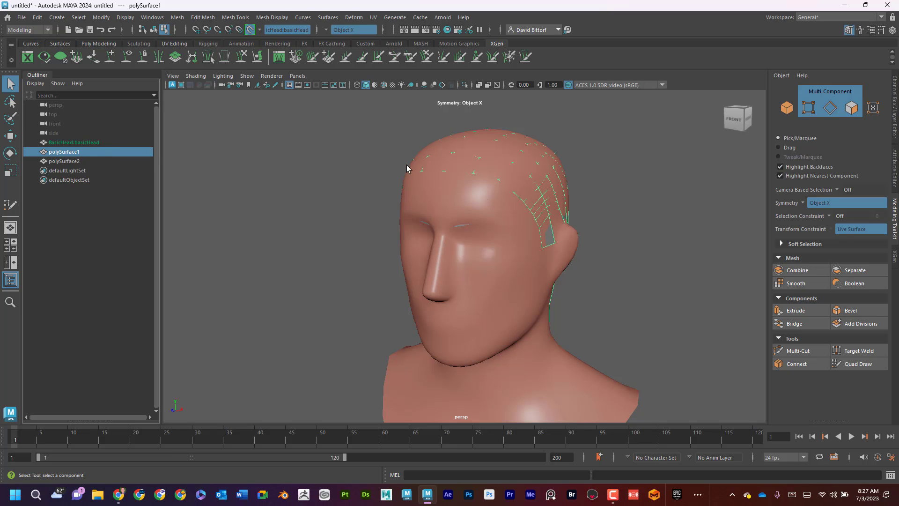
mouse_move(407, 168)
alt+mouse_down()
mouse_move(332, 161)
mouse_move(387, 167)
mouse_move(395, 157)
alt+mouse_up()
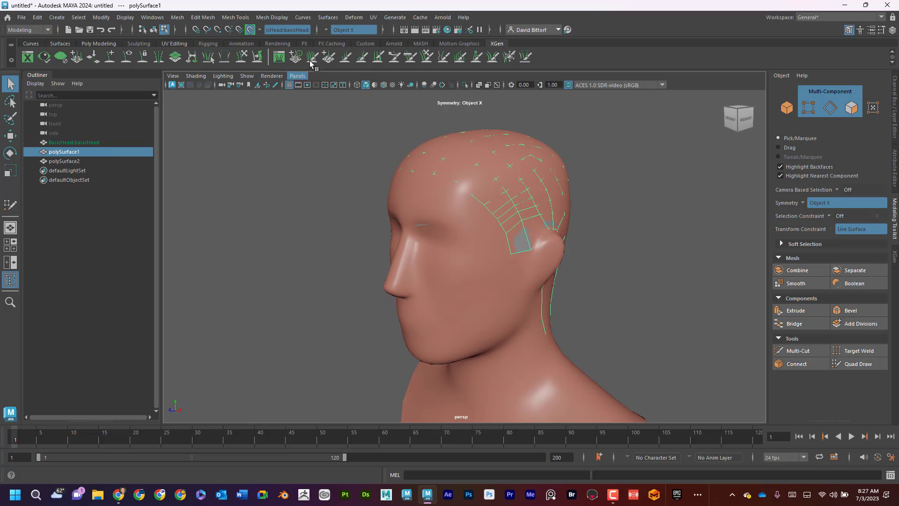
click(250, 30)
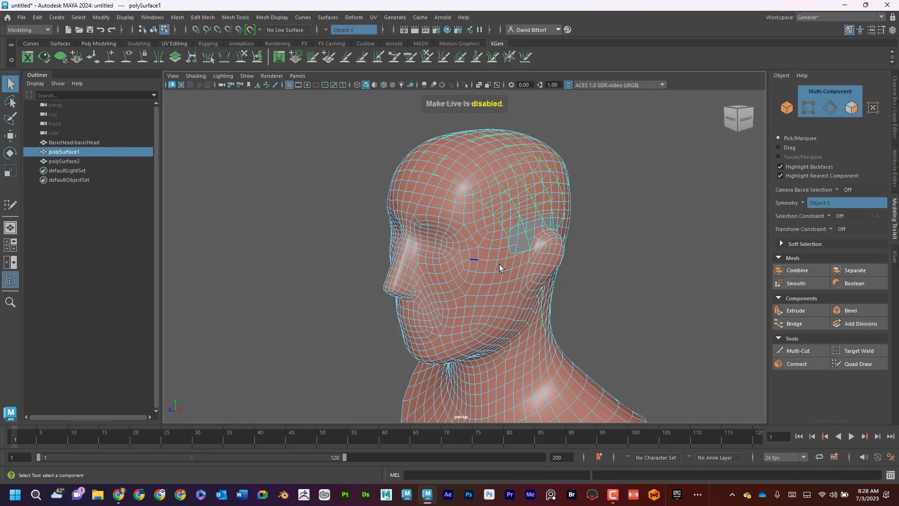
right_click(494, 215)
right_drag(534, 219, 539, 202)
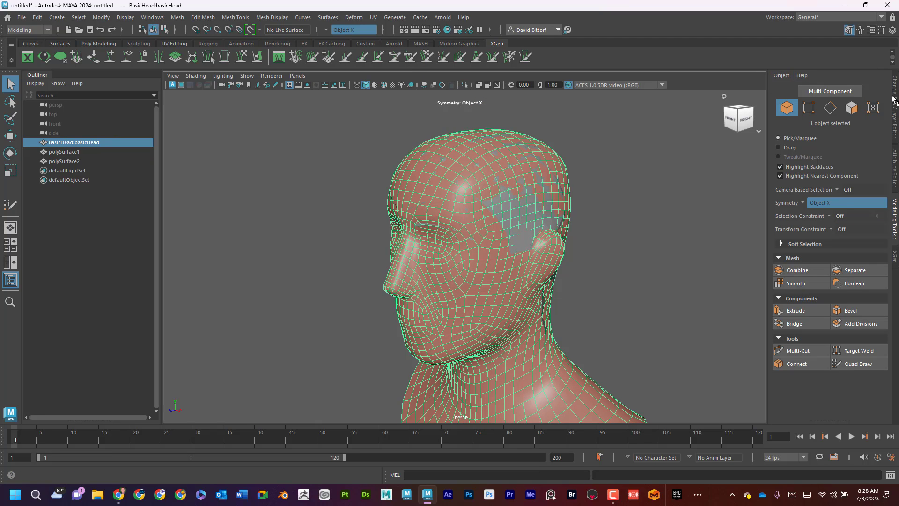
Create a display layer containing the selected head and name it Face
click(893, 79)
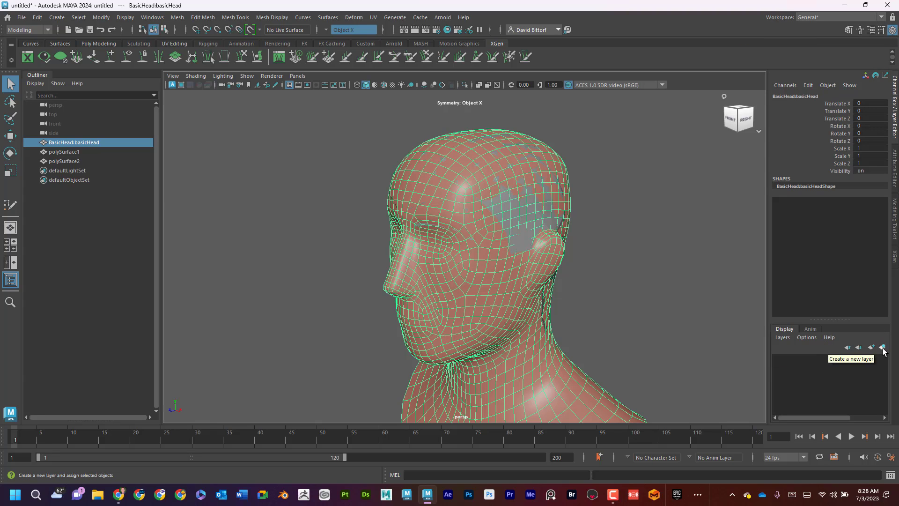
click(858, 347)
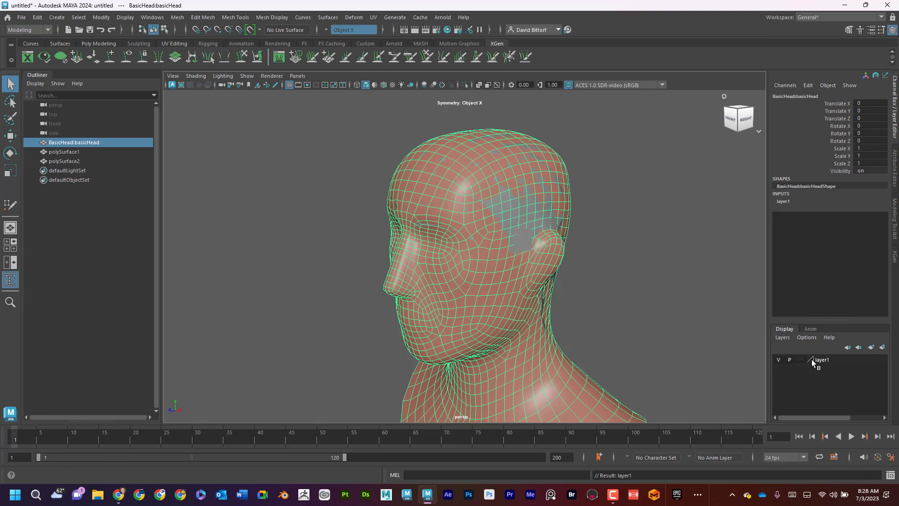
double_click(824, 360)
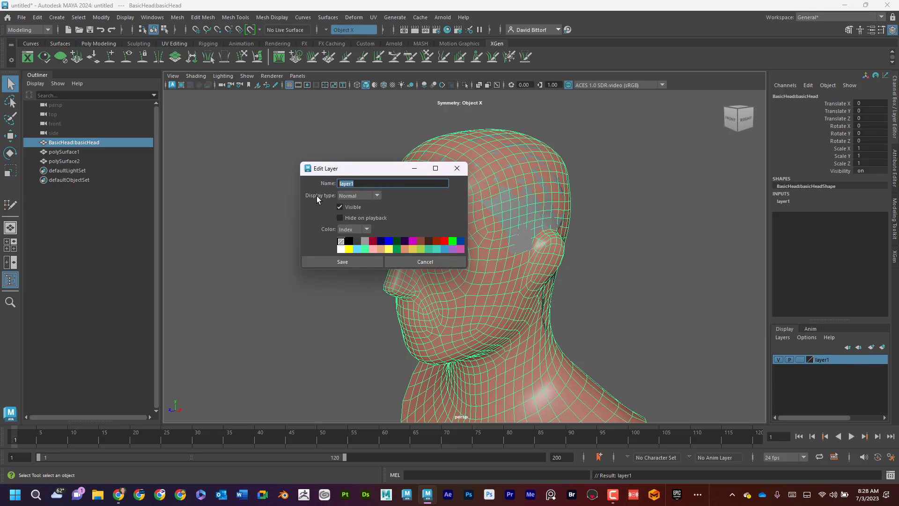
text(Face)
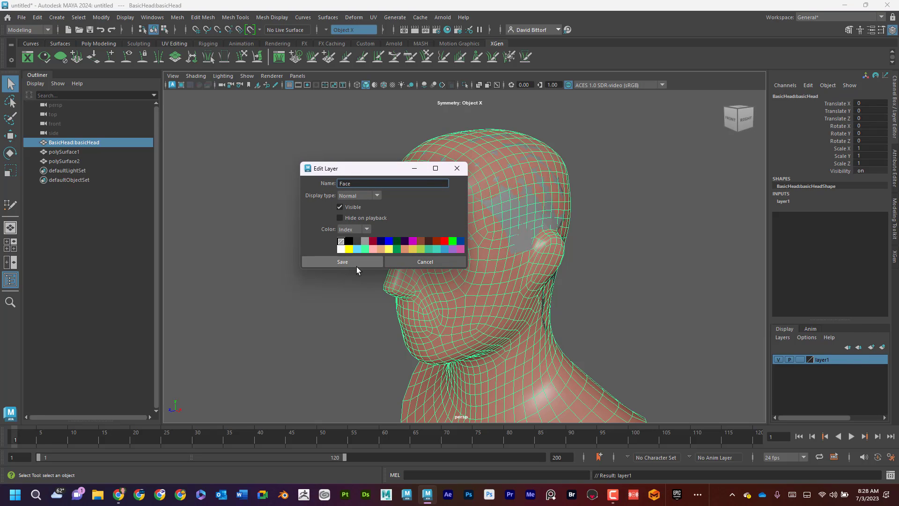
click(356, 262)
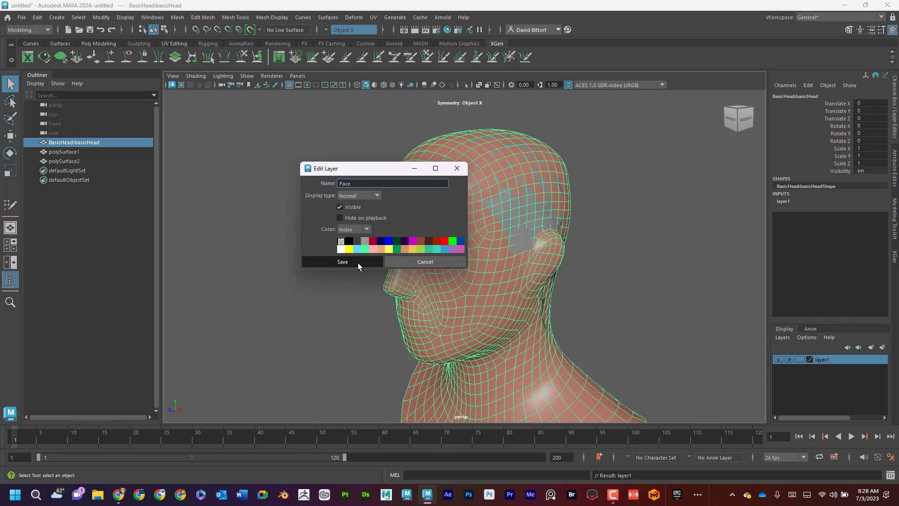
Set the Face layer to Template display, select the scalp mesh and open the UV Editor beside the head
click(800, 360)
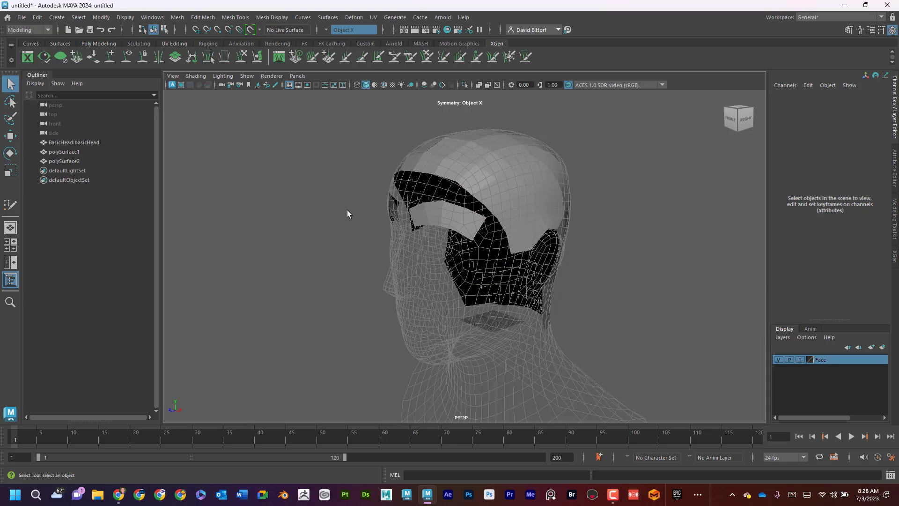
alt+drag(347, 214, 481, 195)
click(491, 183)
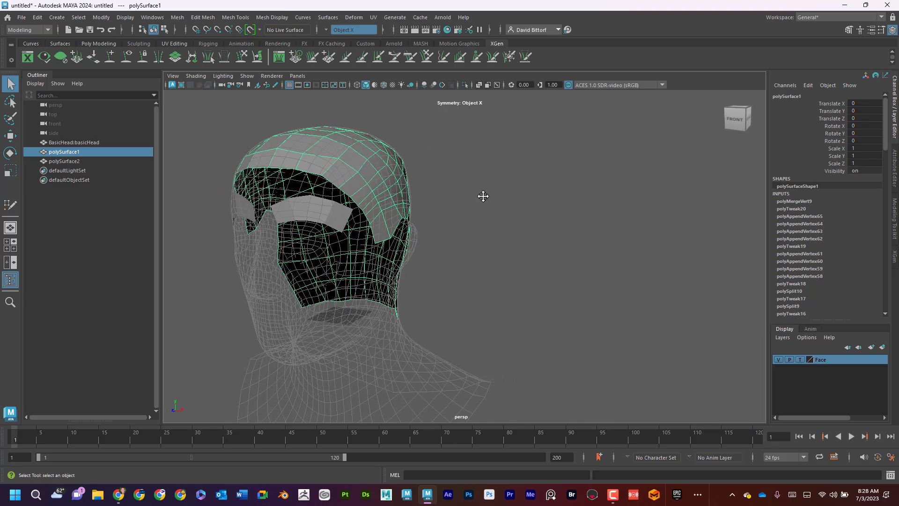
click(375, 20)
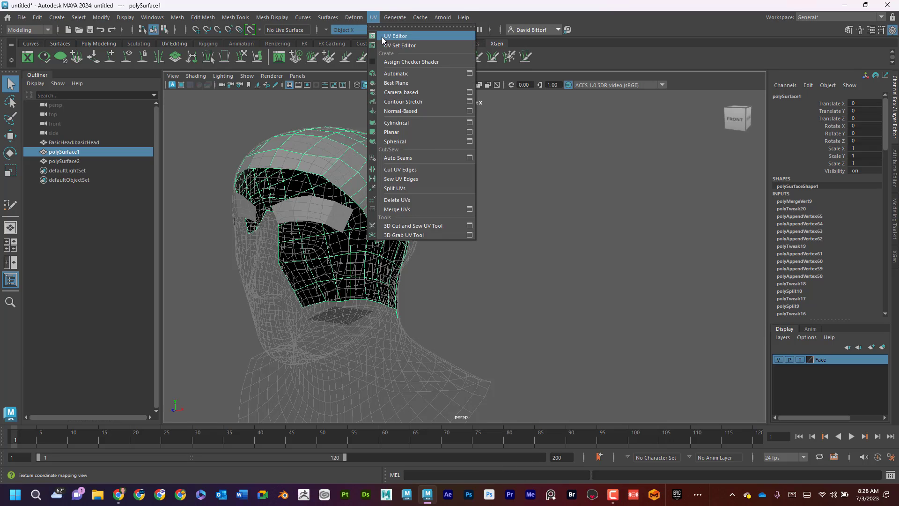
click(381, 36)
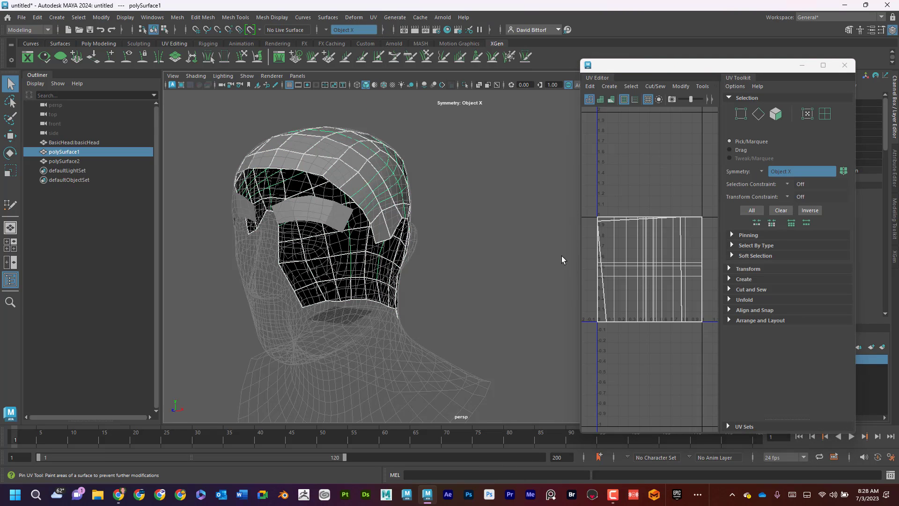
drag(693, 64, 564, 65)
Take the Face layer out of Template display, examine the basic head's UV layout, and set the layer back to Template
click(778, 359)
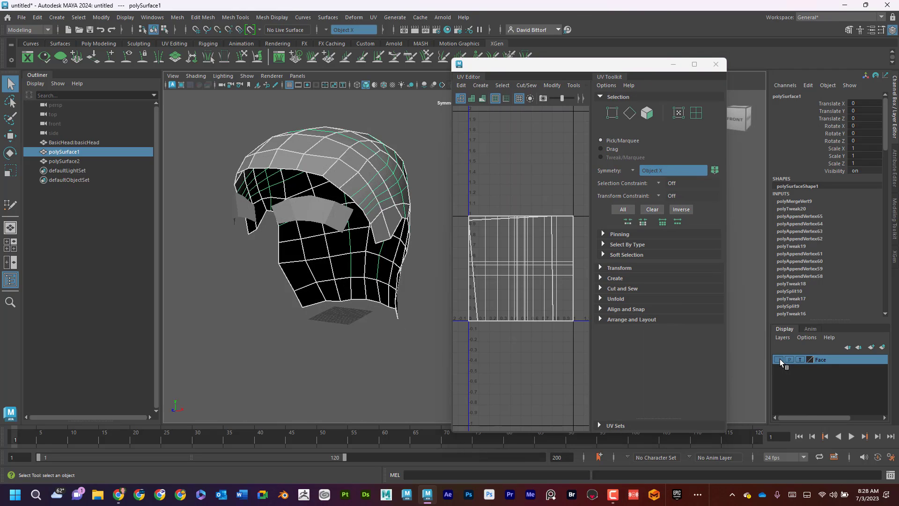
click(779, 359)
click(799, 359)
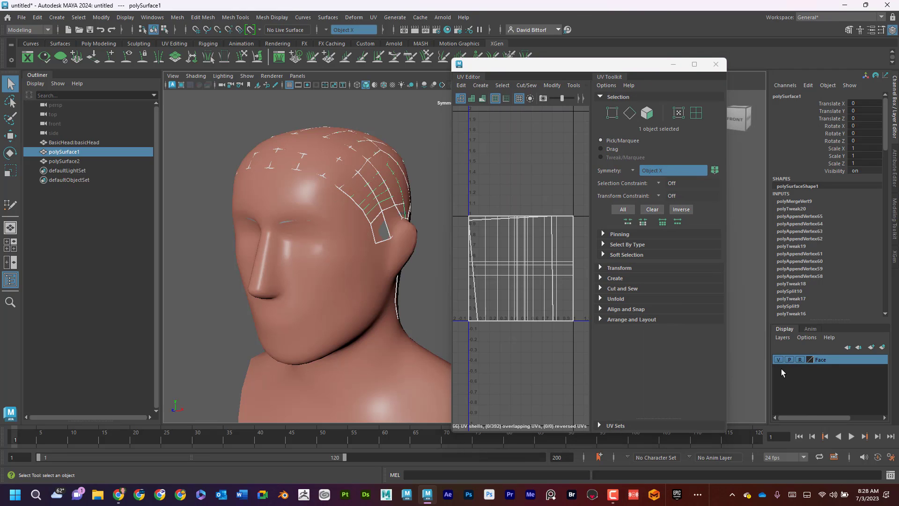
click(361, 302)
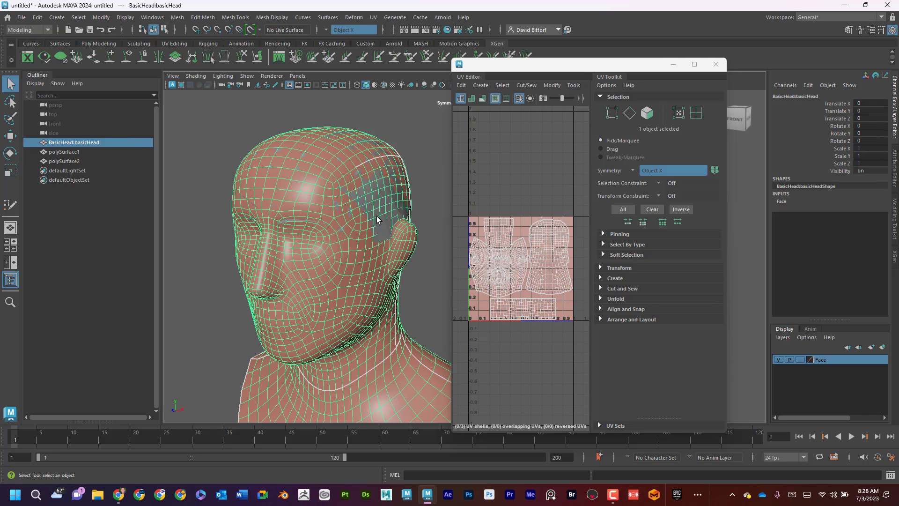
click(800, 359)
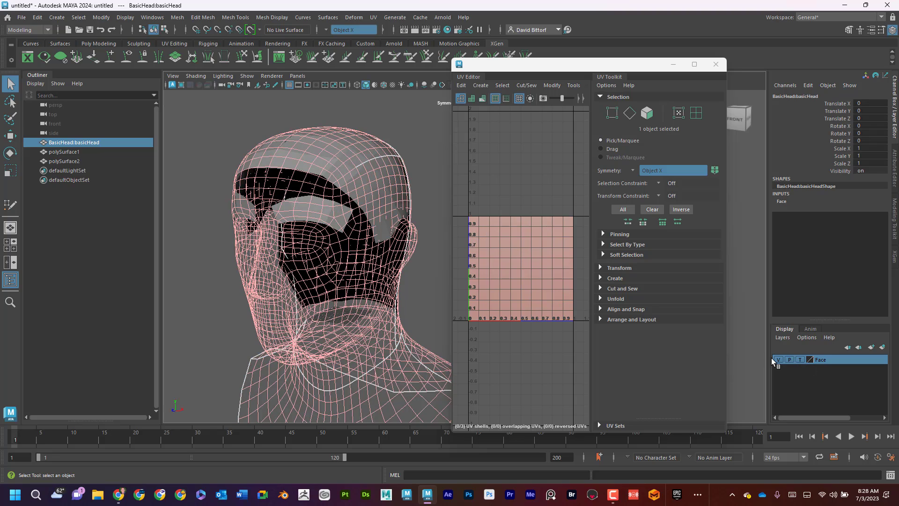
Reselect the scalp mesh, switch it to face selection and turn symmetry off
click(384, 189)
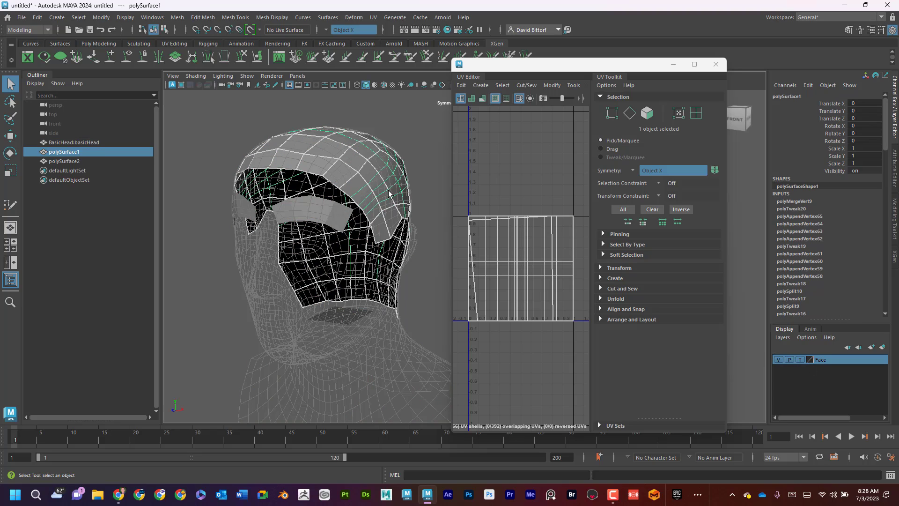
alt+drag(388, 191, 361, 181)
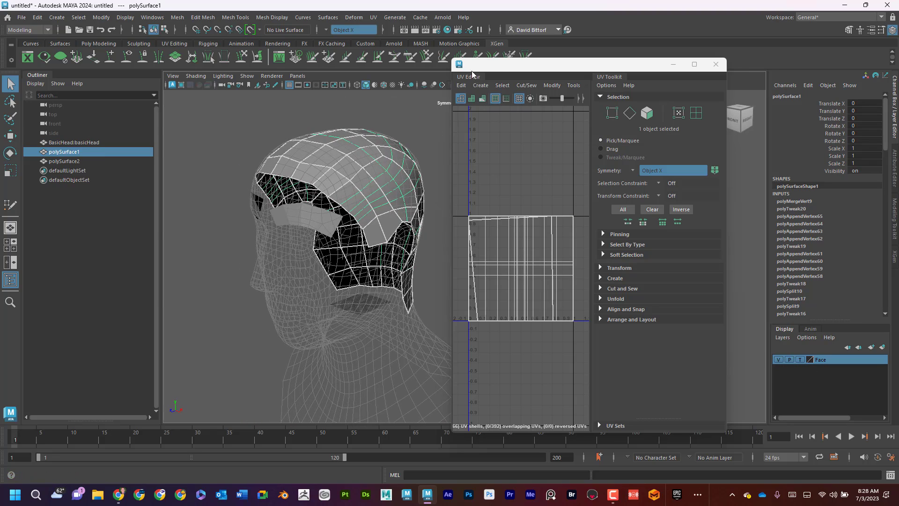
drag(472, 71, 524, 95)
alt+right_drag(341, 176, 353, 181)
right_click(336, 171)
click(340, 189)
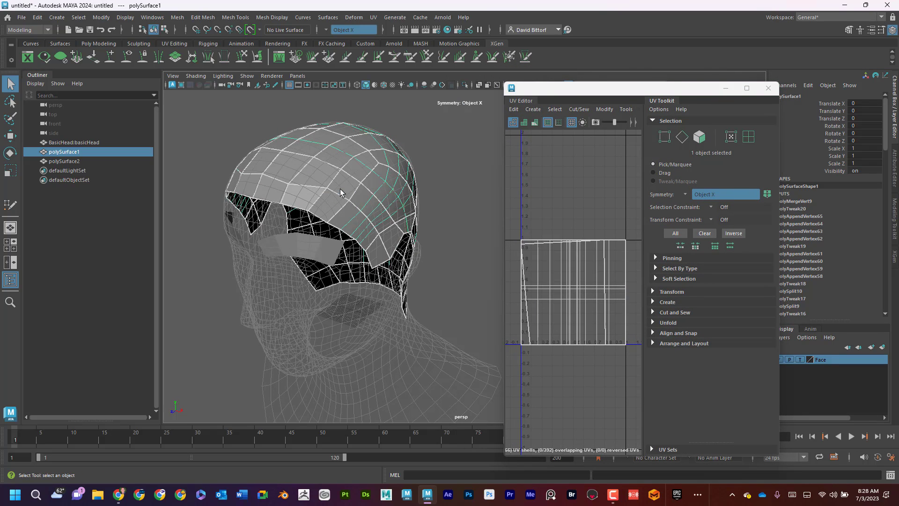
click(334, 29)
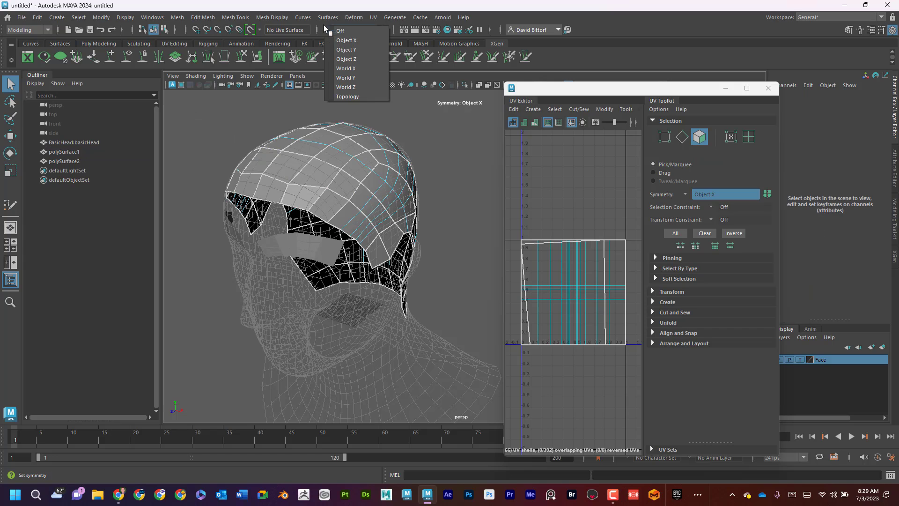
click(341, 31)
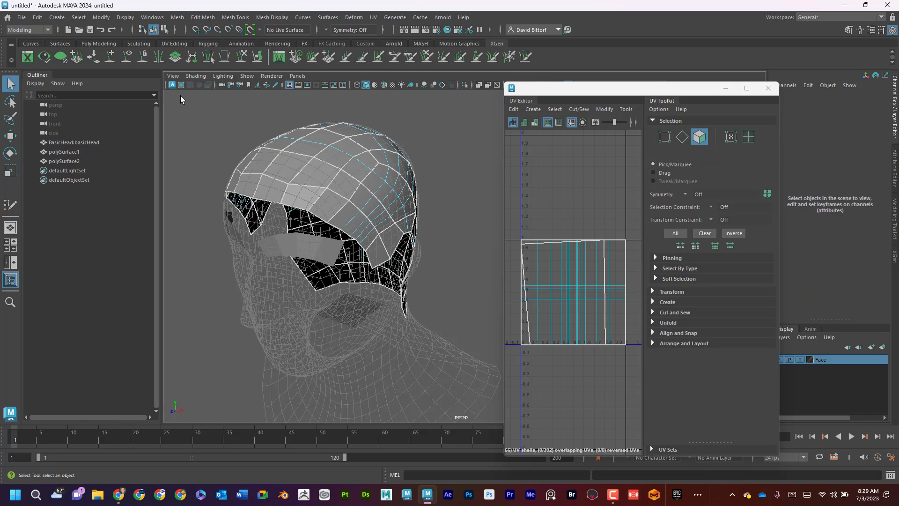
Select all faces of the scalp mesh and apply a planar UV projection to them
drag(180, 97, 502, 386)
alt+drag(395, 275, 407, 233)
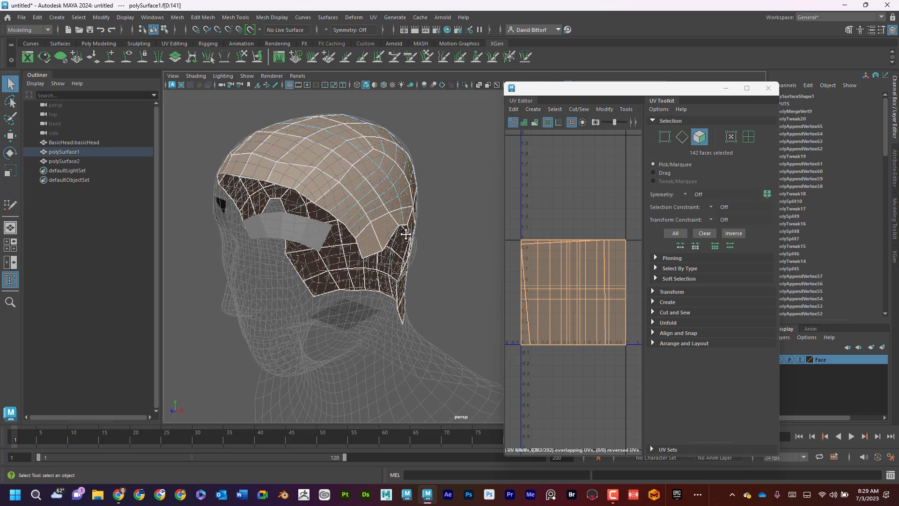
alt+middle_drag(406, 233, 409, 242)
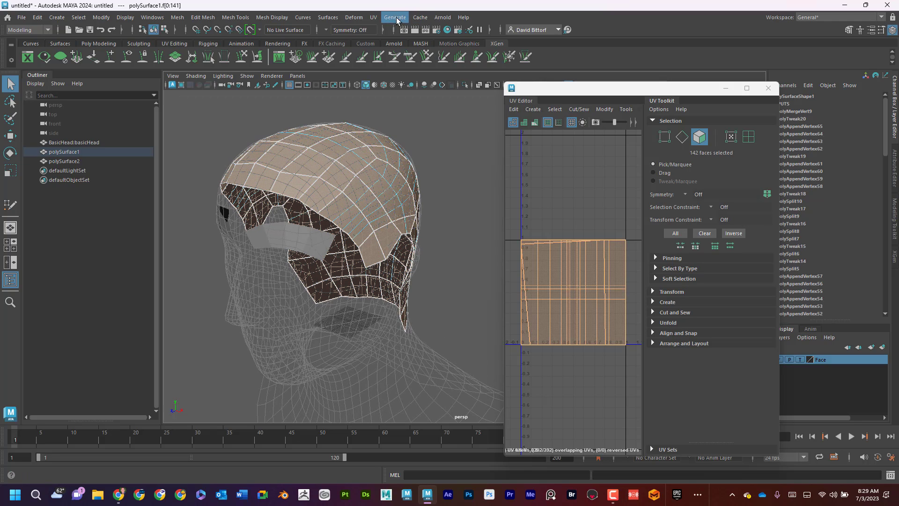
click(373, 17)
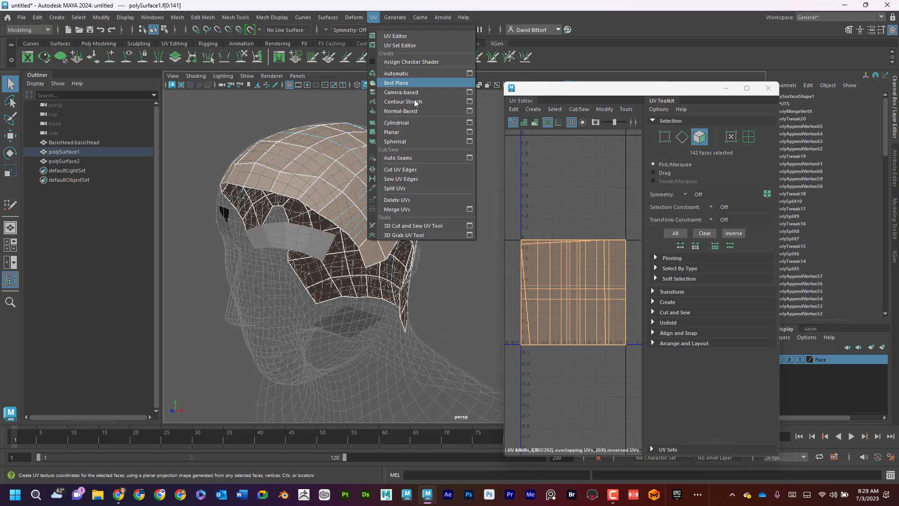
click(422, 132)
Select the scalp's projected UV shell and unfold it
right_drag(548, 253, 524, 238)
click(585, 109)
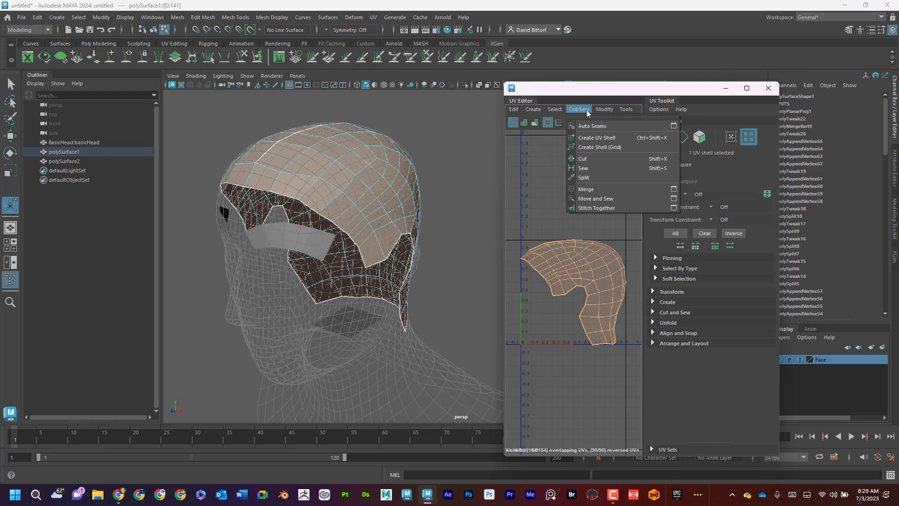
mouse_move(604, 109)
click(636, 403)
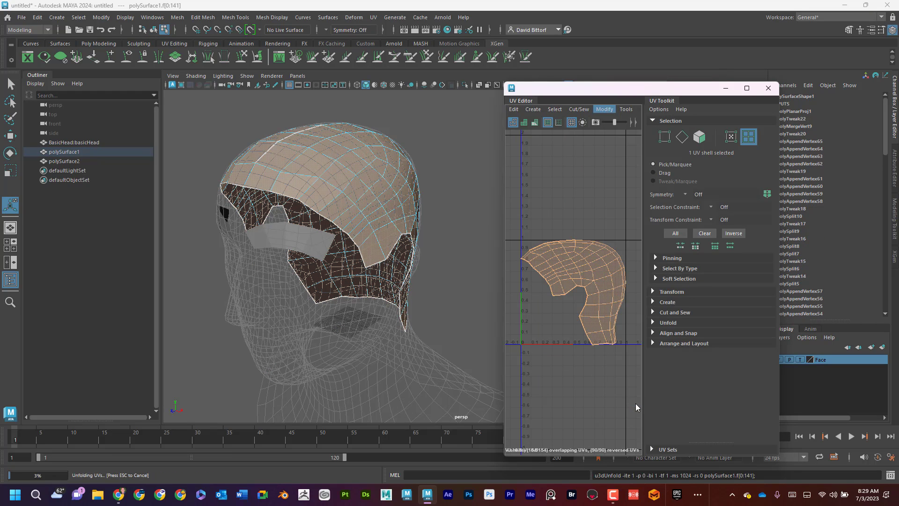
Rotate the unfolded scalp UV shell upright, scale it down and centre it inside the 0–1 UV tile
right_drag(570, 255, 560, 262)
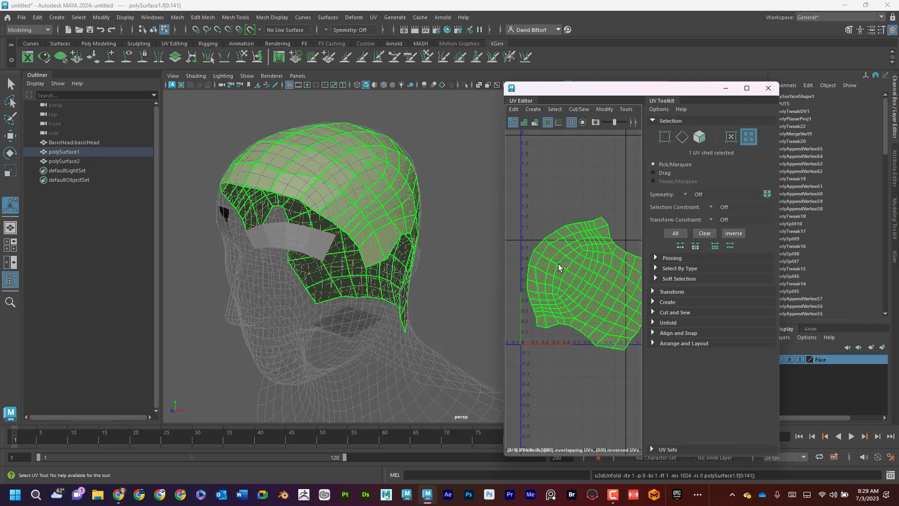
key(e)
drag(608, 263, 578, 295)
key(r)
key(w)
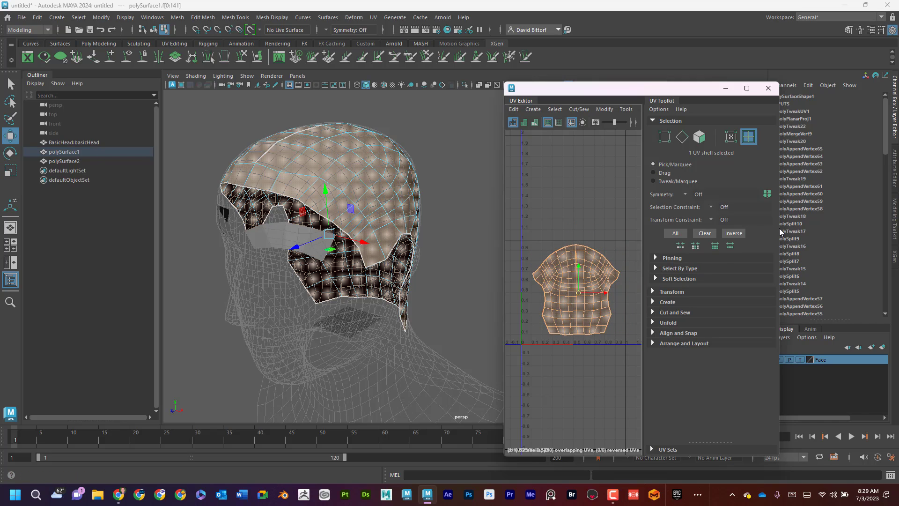
drag(779, 228, 854, 229)
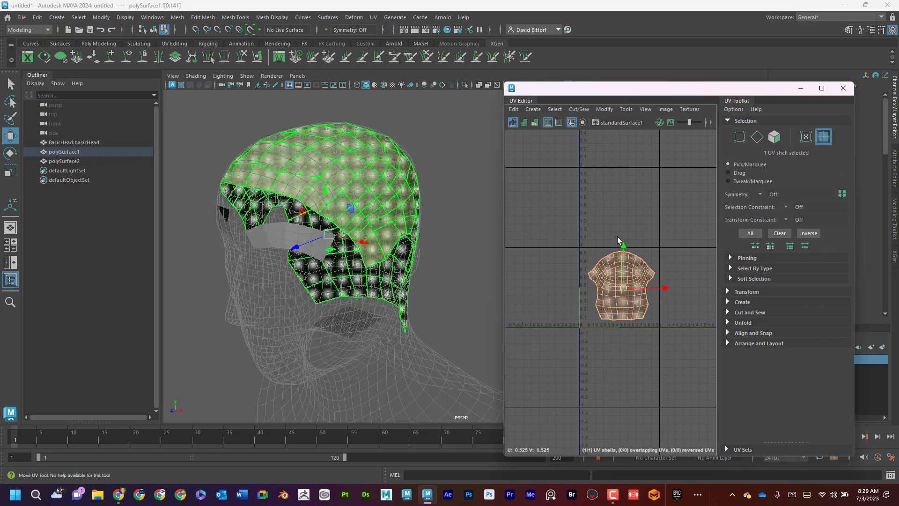
drag(625, 289, 623, 292)
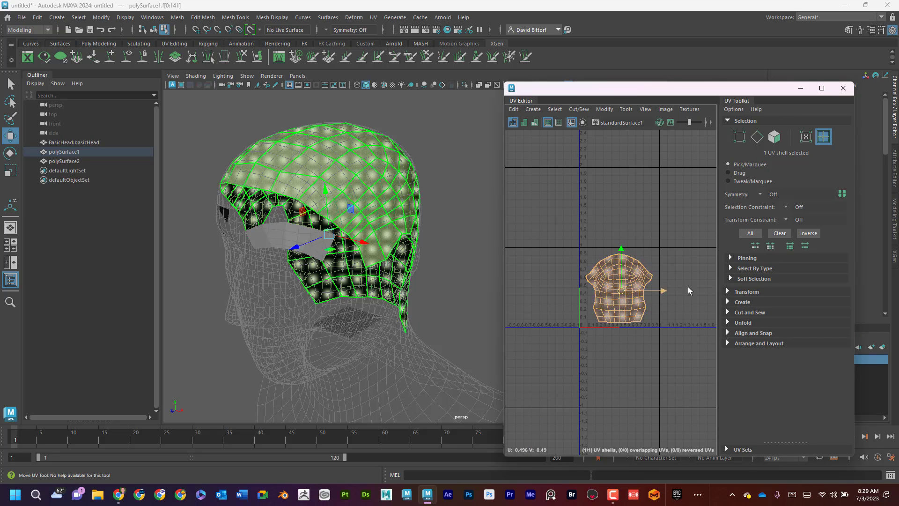
scroll(655, 300, up, 4)
scroll(648, 306, down, 1)
alt+middle_drag(641, 342, 679, 344)
scroll(629, 345, up, 2)
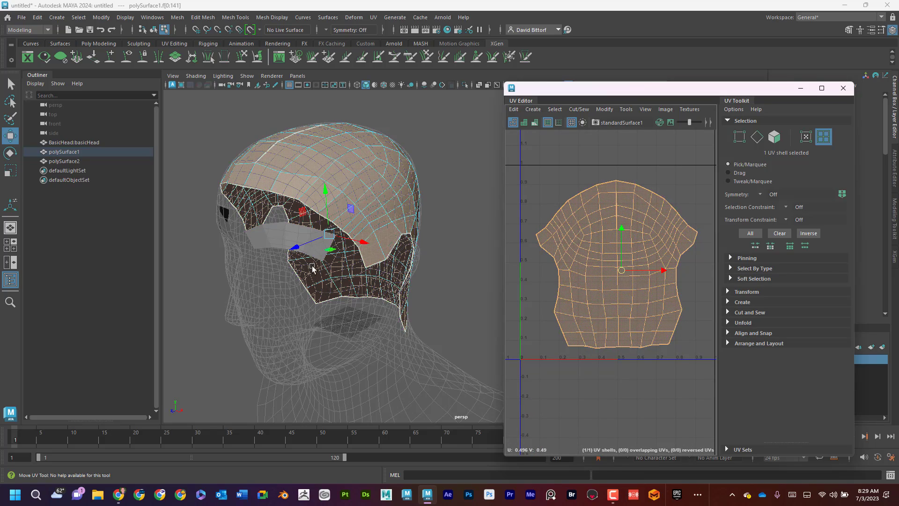
Select all faces of the eyebrow mesh and apply a planar UV projection to them
alt+drag(310, 266, 285, 257)
right_drag(317, 218, 341, 194)
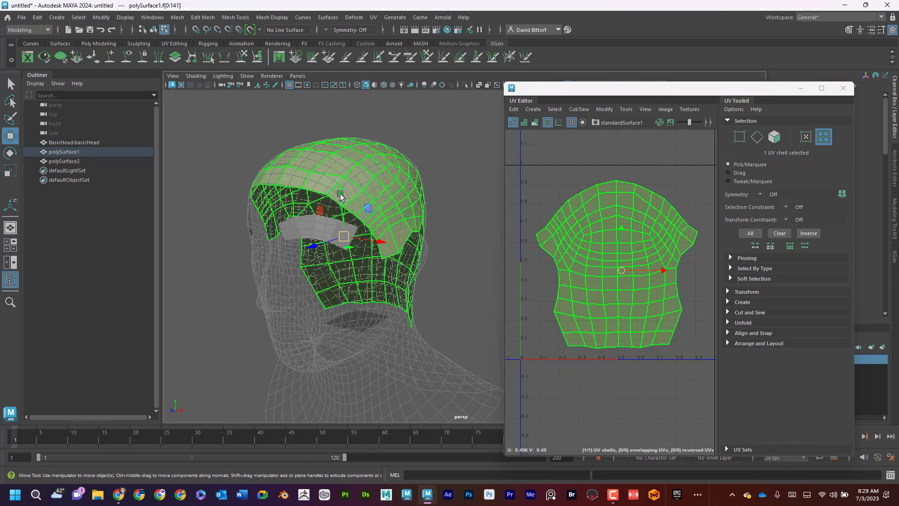
click(286, 221)
alt+drag(356, 241, 267, 215)
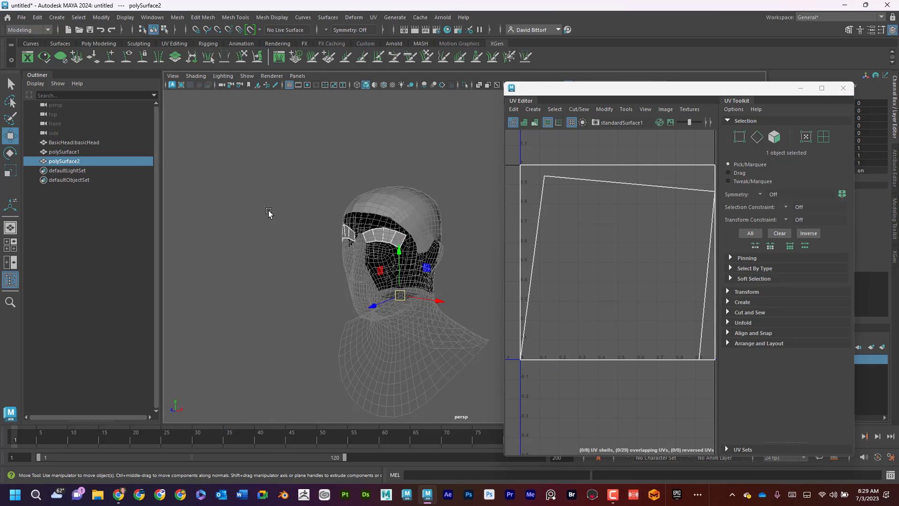
right_drag(282, 209, 281, 234)
drag(299, 183, 448, 300)
click(373, 18)
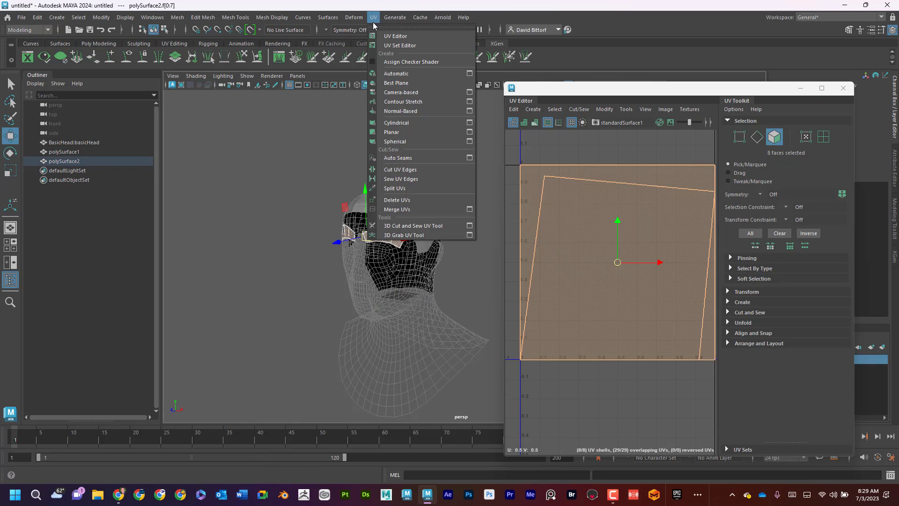
click(430, 130)
right_drag(602, 204, 572, 194)
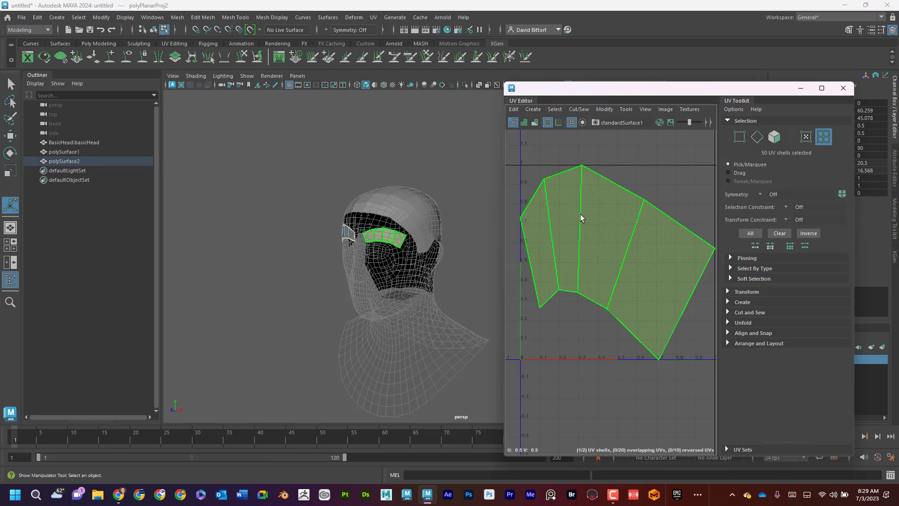
click(580, 215)
click(605, 109)
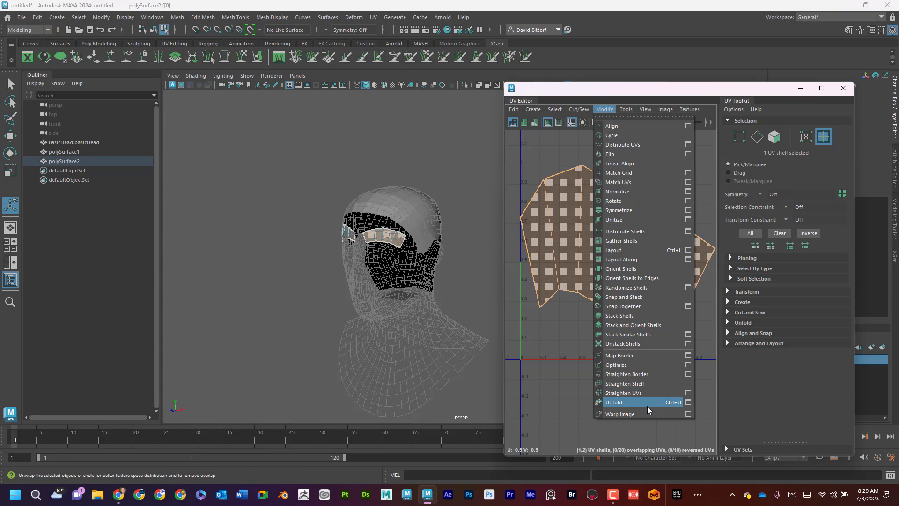
click(639, 250)
right_drag(608, 229, 568, 217)
scroll(530, 164, down, 3)
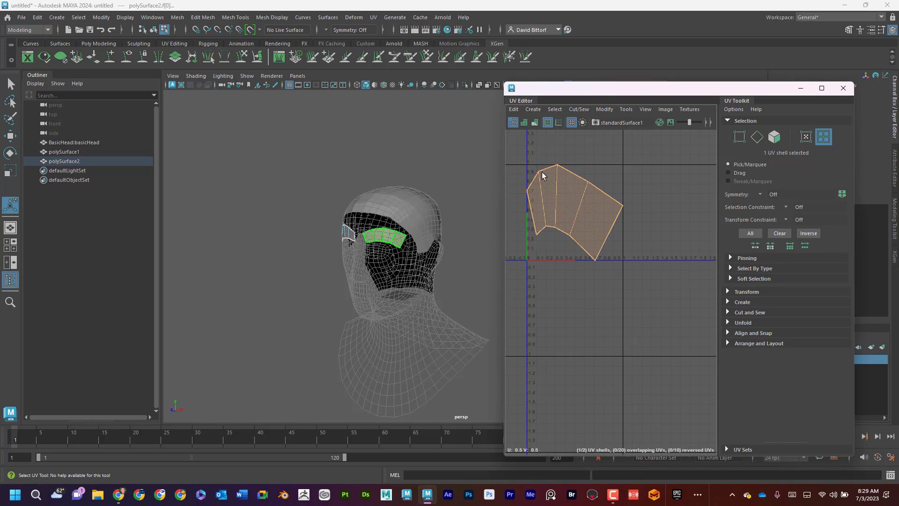
Select both eyebrow UV shells, unfold them and lay them out inside the 0–1 UV tile
right_drag(378, 237, 402, 206)
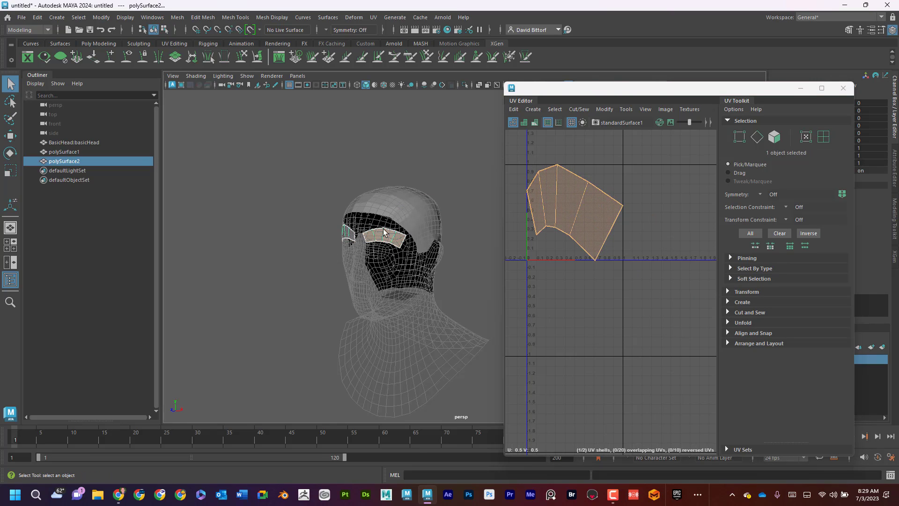
right_drag(562, 182, 527, 181)
click(604, 108)
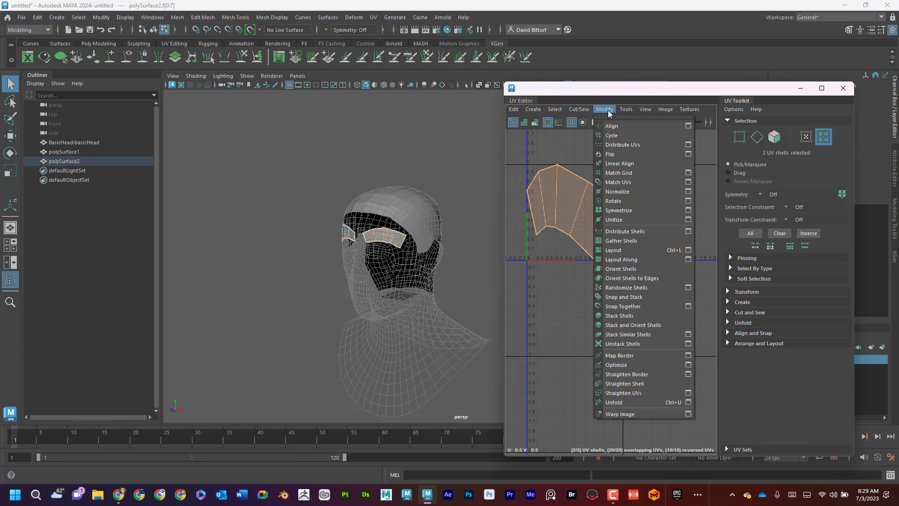
click(654, 402)
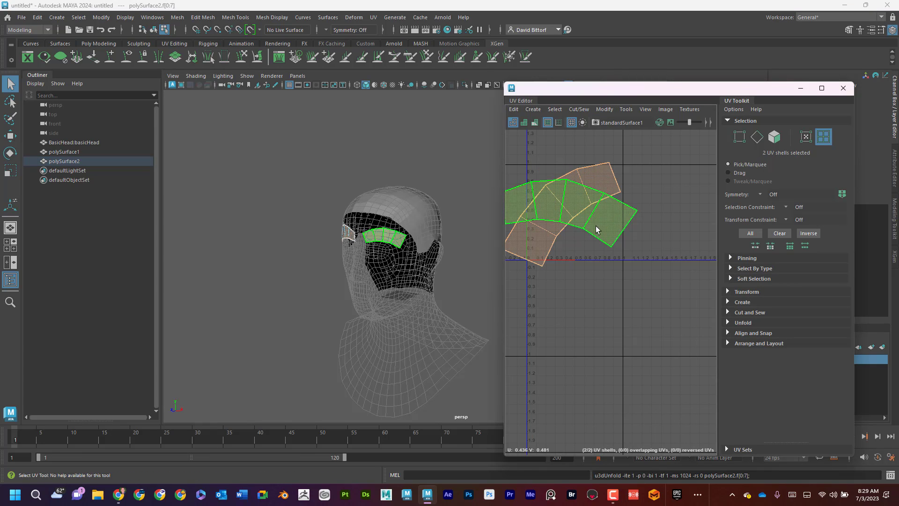
click(605, 111)
click(649, 251)
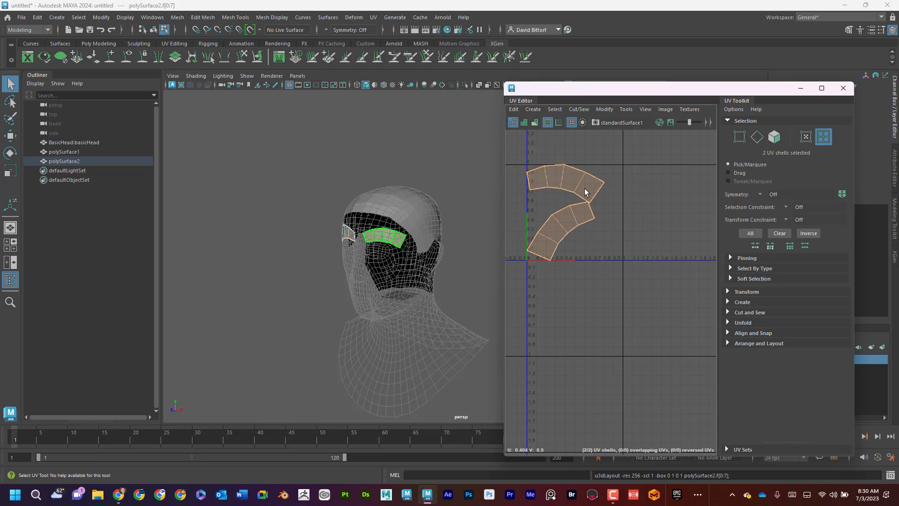
Move the upper eyebrow UV shell towards the tile's centre, and rotate the other shell level and place it beneath
right_drag(569, 180, 569, 180)
click(579, 189)
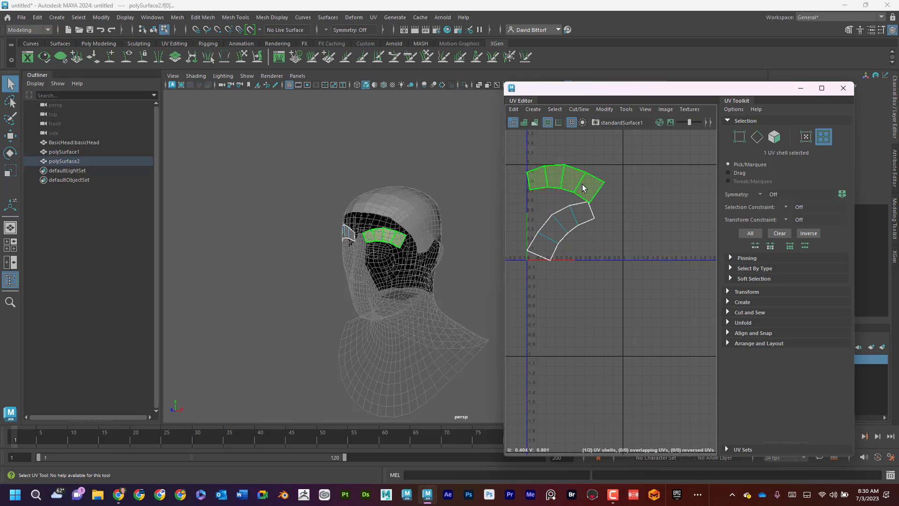
key(w)
drag(568, 185, 572, 231)
click(582, 222)
key(e)
key(w)
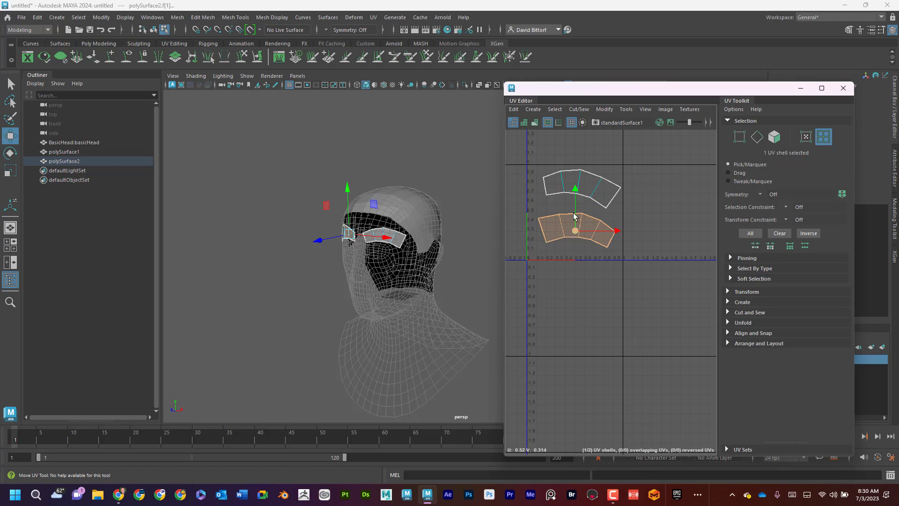
Rotate the upper eyebrow UV shell slightly and nudge both shells so they sit stacked and centred in the UV tile
click(581, 186)
key(e)
drag(578, 157, 577, 151)
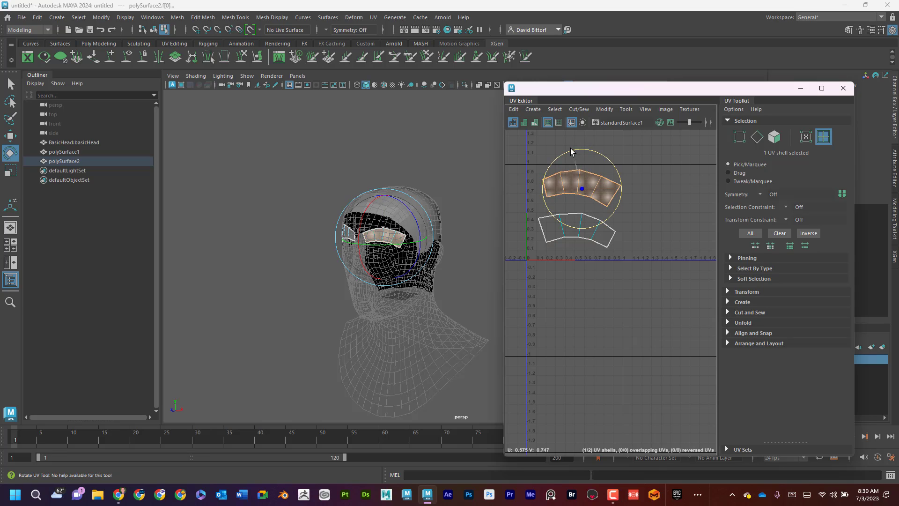
key(w)
drag(580, 192, 580, 196)
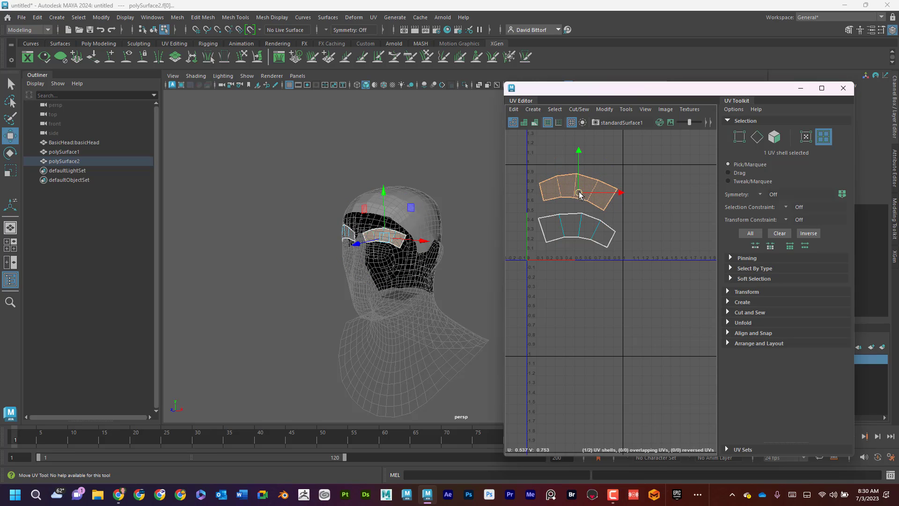
click(582, 221)
drag(580, 231, 579, 231)
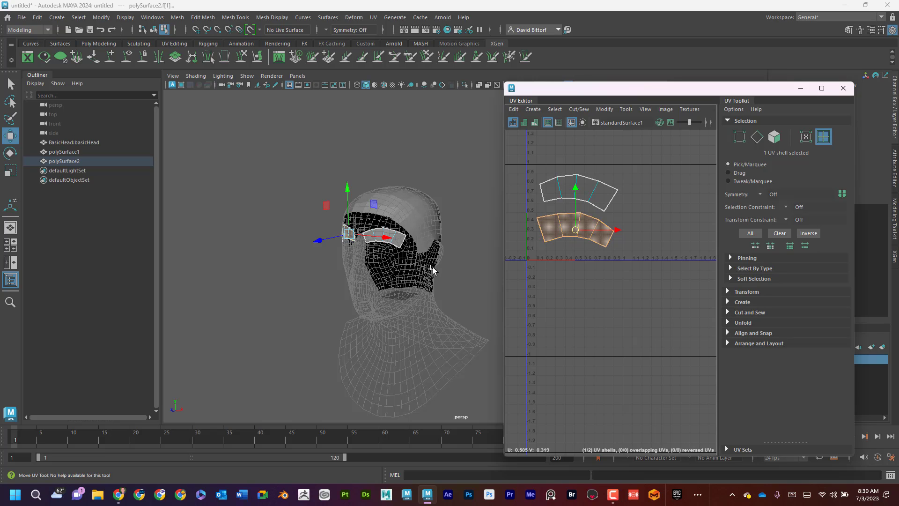
Rename the scalp mesh as Base_MainHair
alt+drag(419, 252, 462, 253)
scroll(370, 253, up, 2)
alt+drag(427, 223, 238, 153)
click(69, 153)
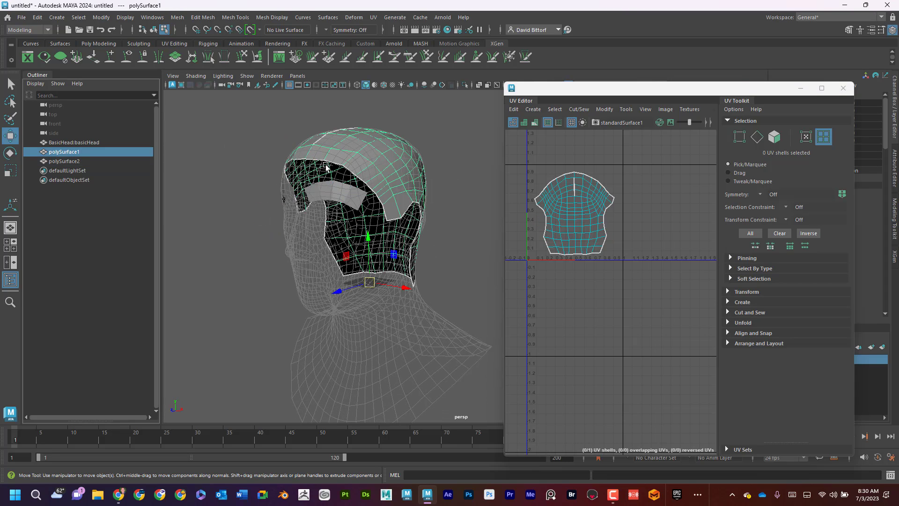
double_click(54, 153)
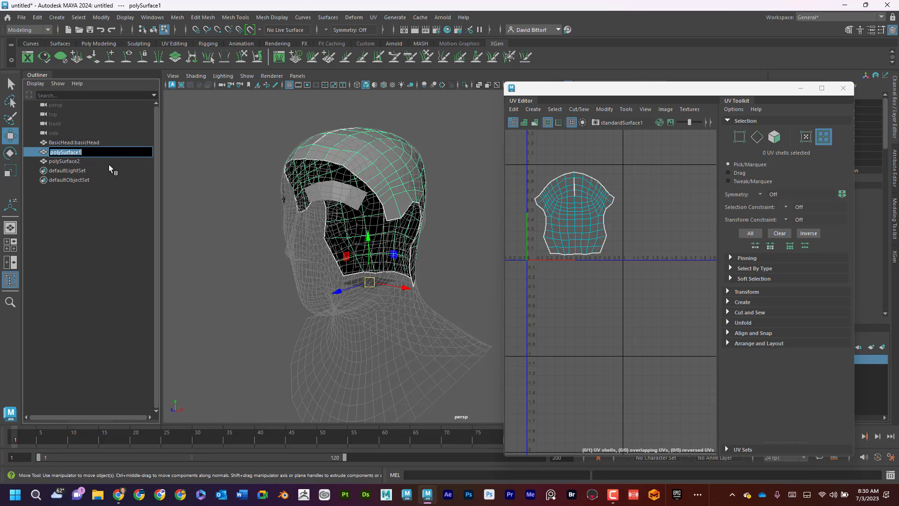
text(M)
key(BackSpace)
text(Base_MainHair)
key(Return)
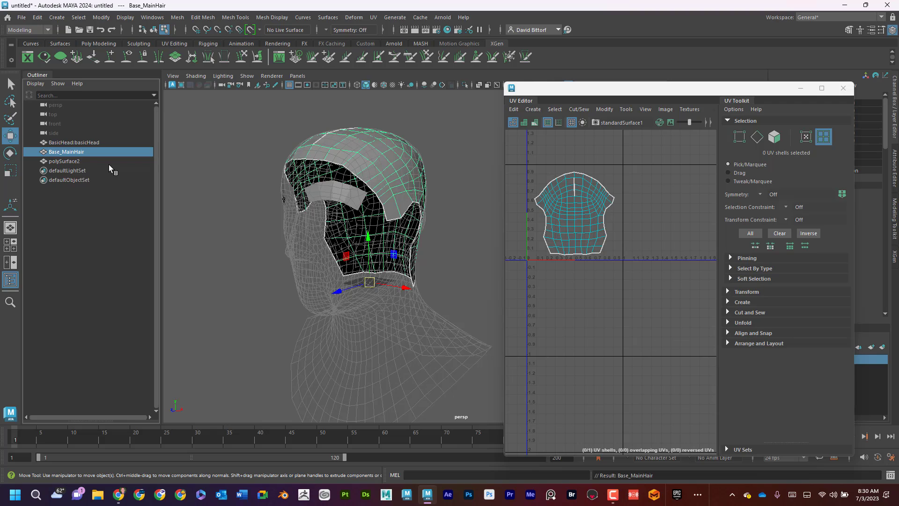
Rename the eyebrow mesh as Base_Eyebrows
click(83, 159)
double_click(82, 159)
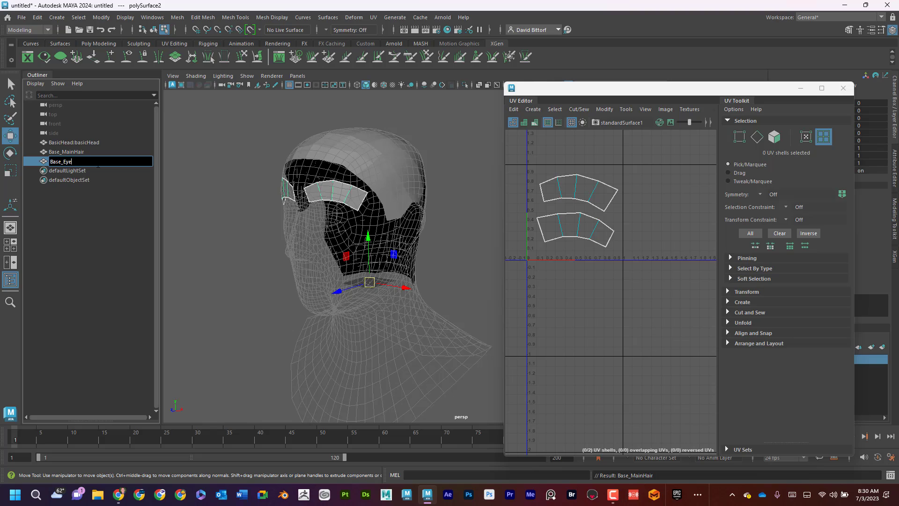
key(Return)
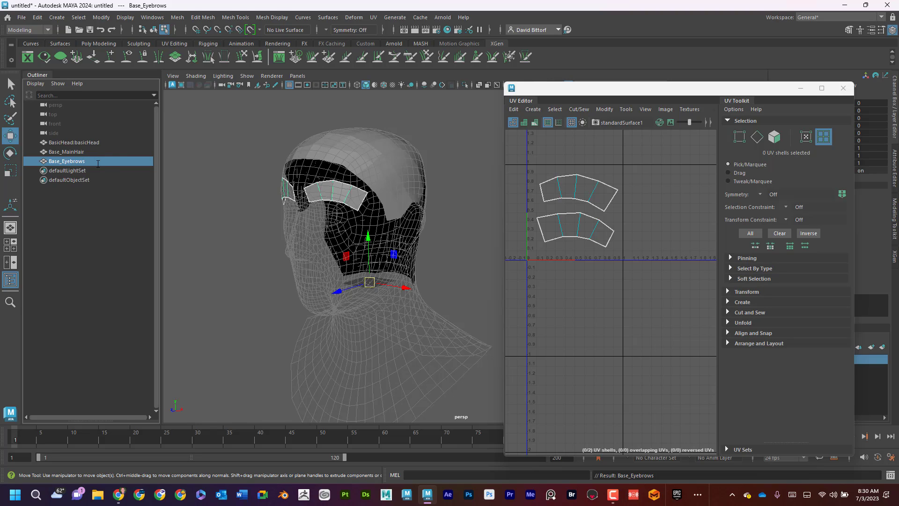
Rename the basic head mesh as FemaleFace
click(84, 143)
double_click(85, 144)
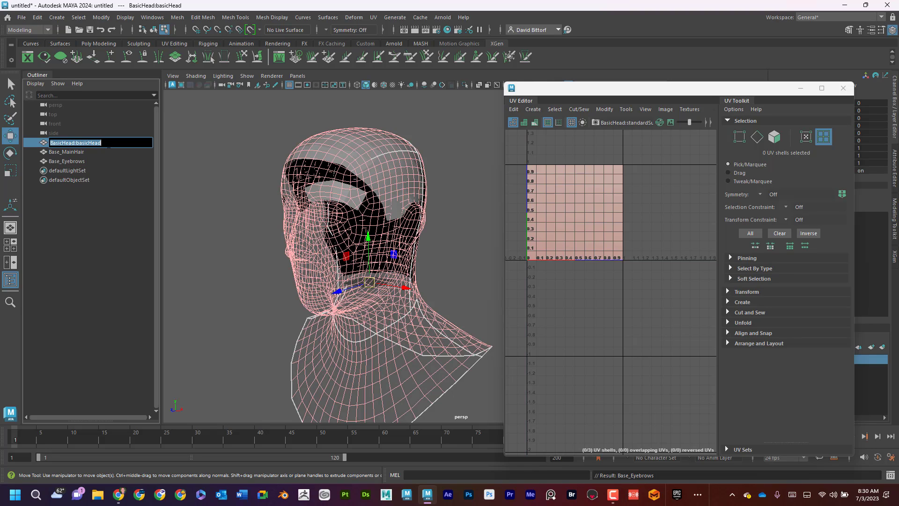
text(F)
text(emaleFac)
key(Return)
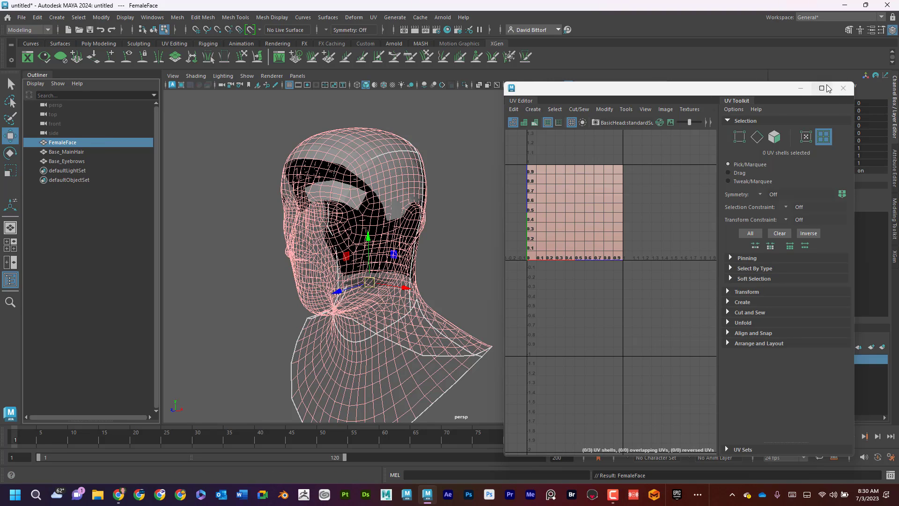
Close the UV Editor and switch the Face display layer from template to normal display
click(842, 88)
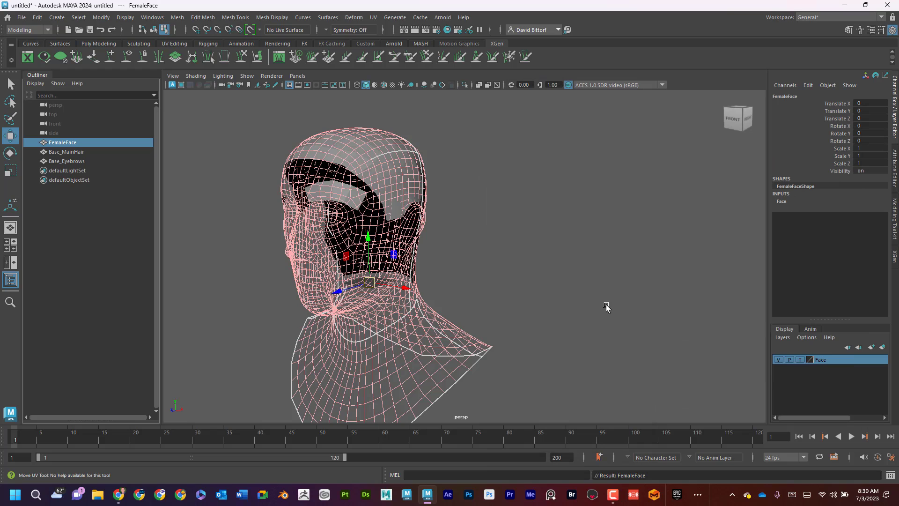
click(800, 359)
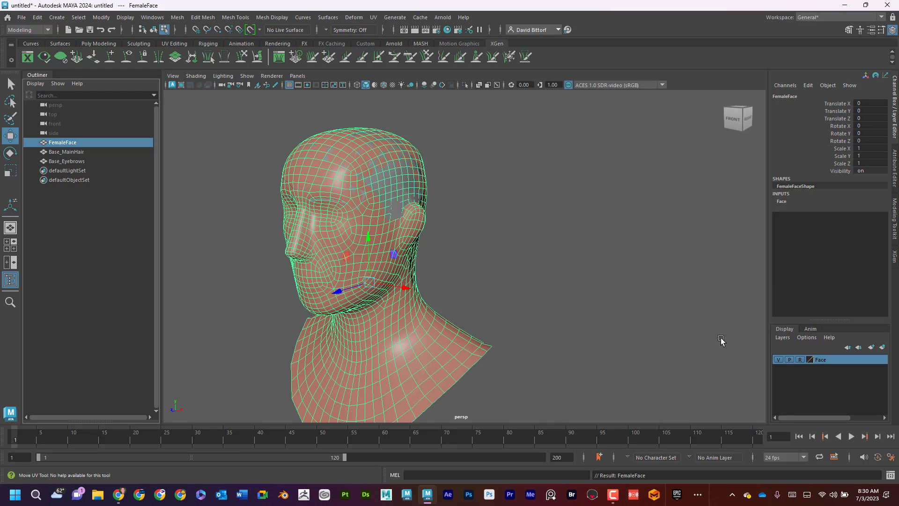
click(800, 359)
alt+drag(642, 320, 470, 198)
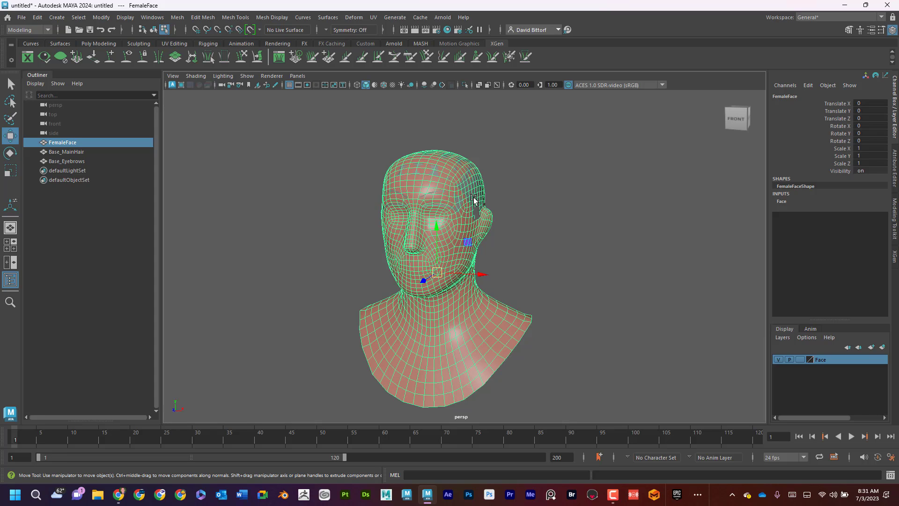
Show the head framed in a full-size front view, clear the selection and start the Distance Tool
click(9, 251)
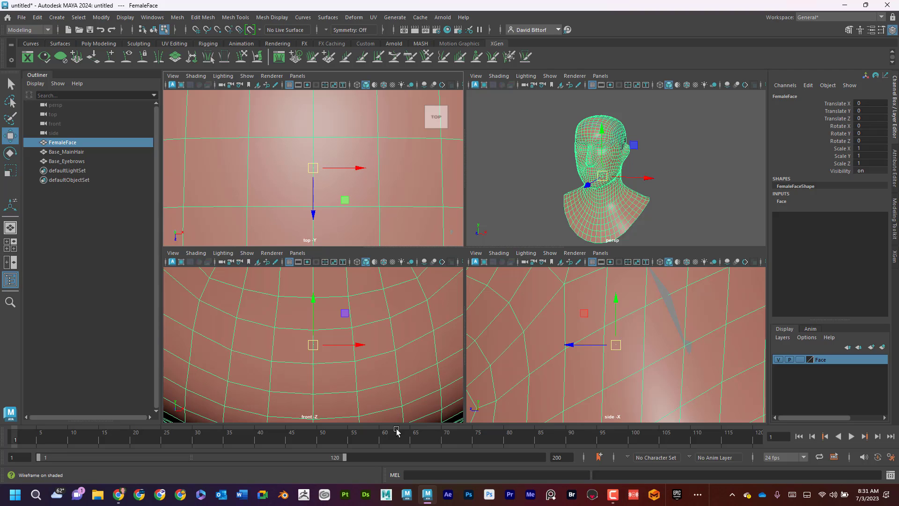
key(f)
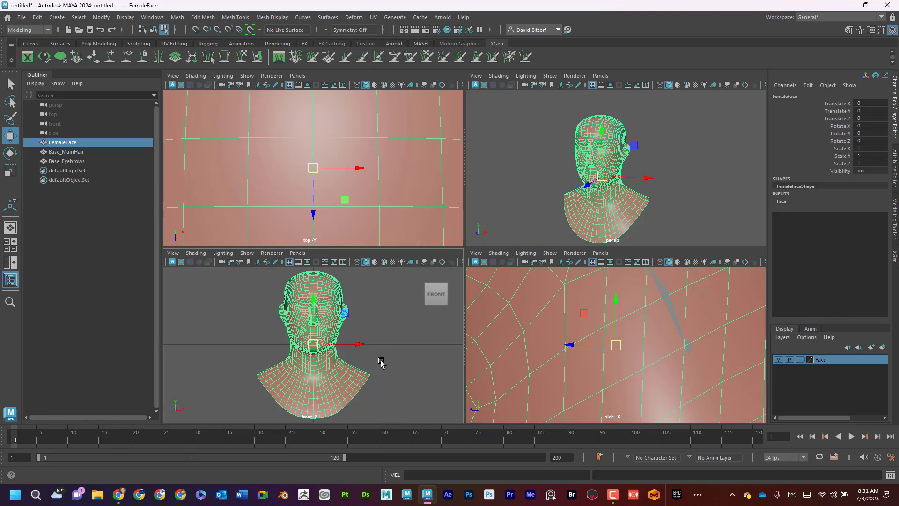
click(426, 333)
key(space)
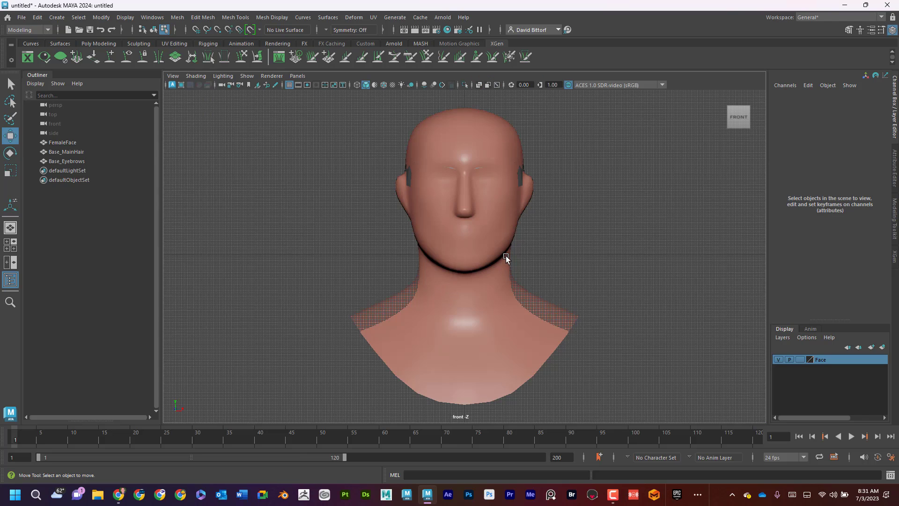
scroll(512, 283, up, 3)
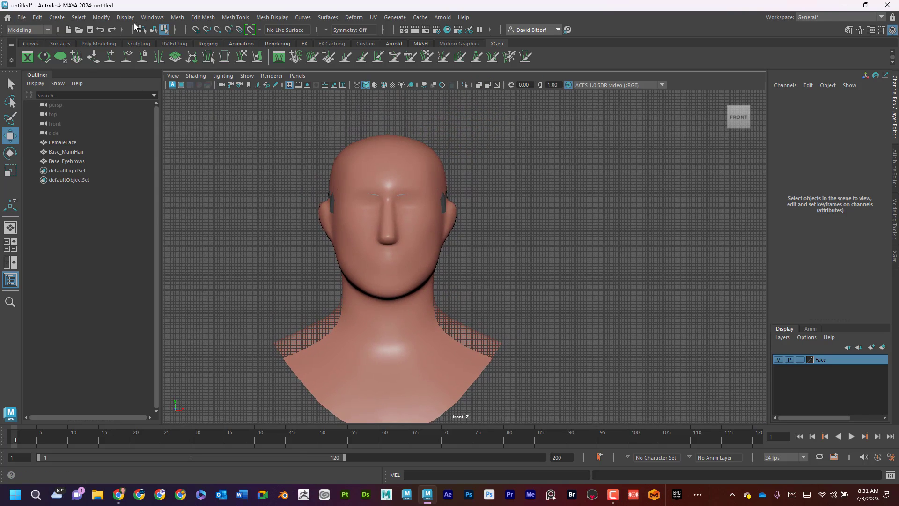
click(102, 18)
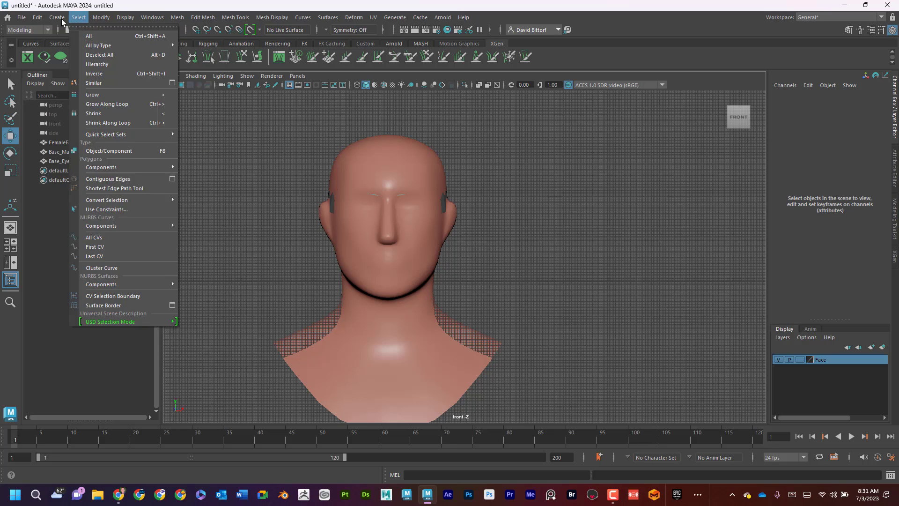
mouse_move(56, 17)
mouse_move(125, 206)
mouse_move(128, 186)
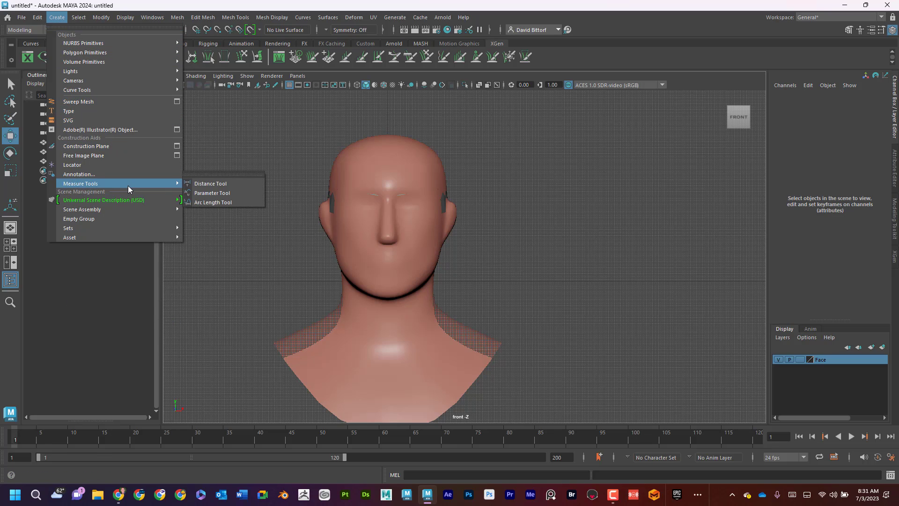
click(226, 186)
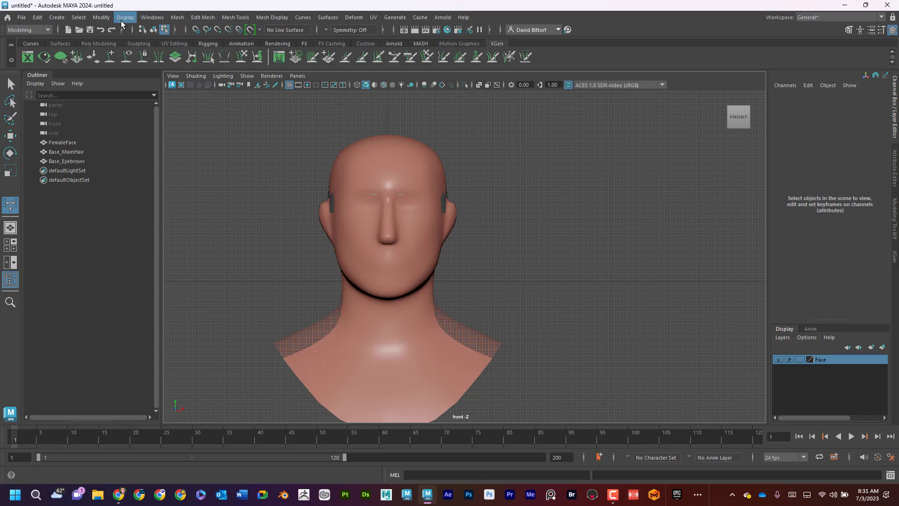
Set the linear working unit to foot in the general application preferences and close the preferences
click(158, 18)
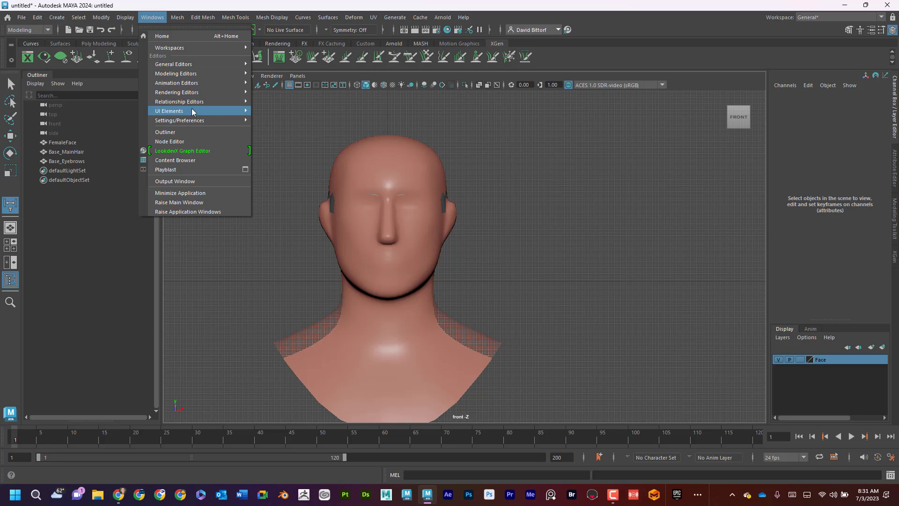
mouse_move(206, 120)
click(294, 128)
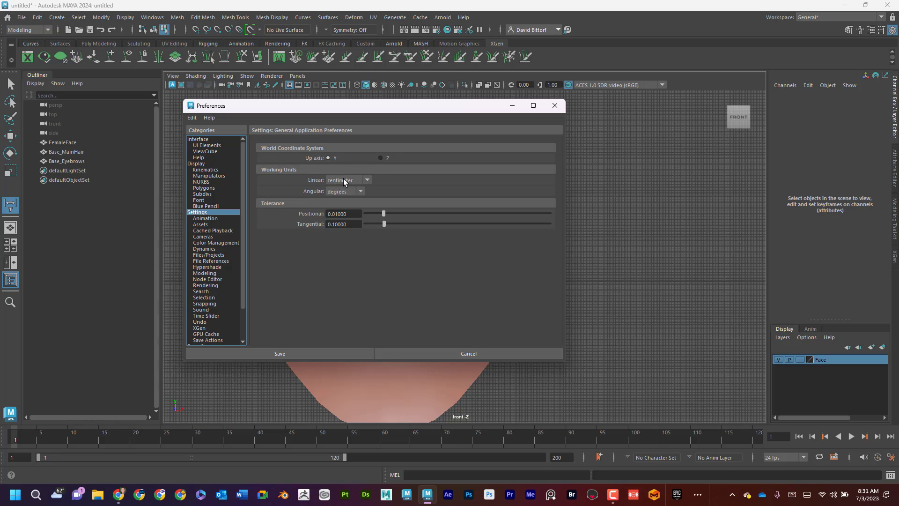
click(344, 181)
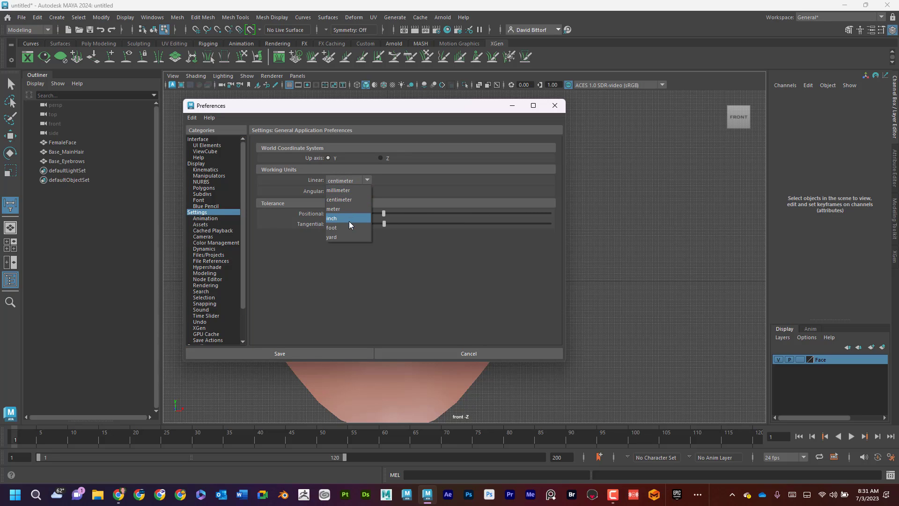
click(350, 226)
click(554, 106)
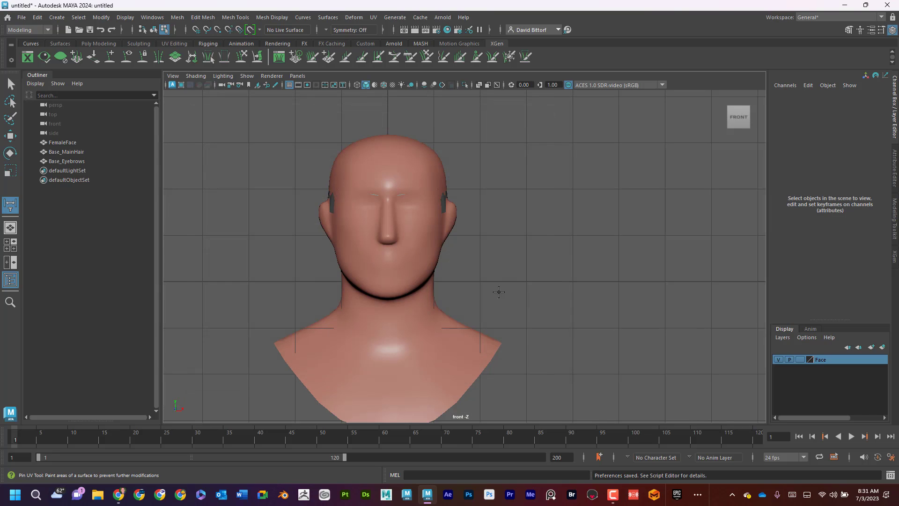
Create a distance dimension beside the head from chin to crown and align the upper locator over the lower one at X about 2.105
click(484, 297)
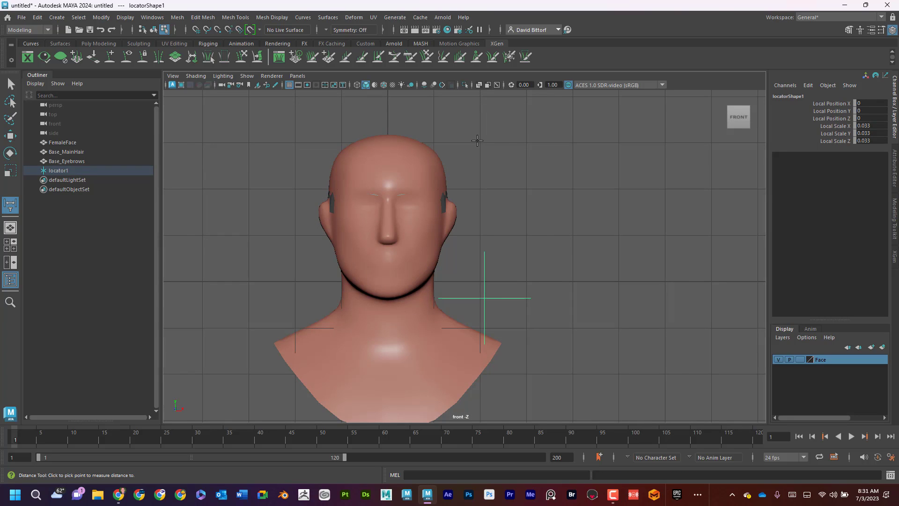
click(478, 141)
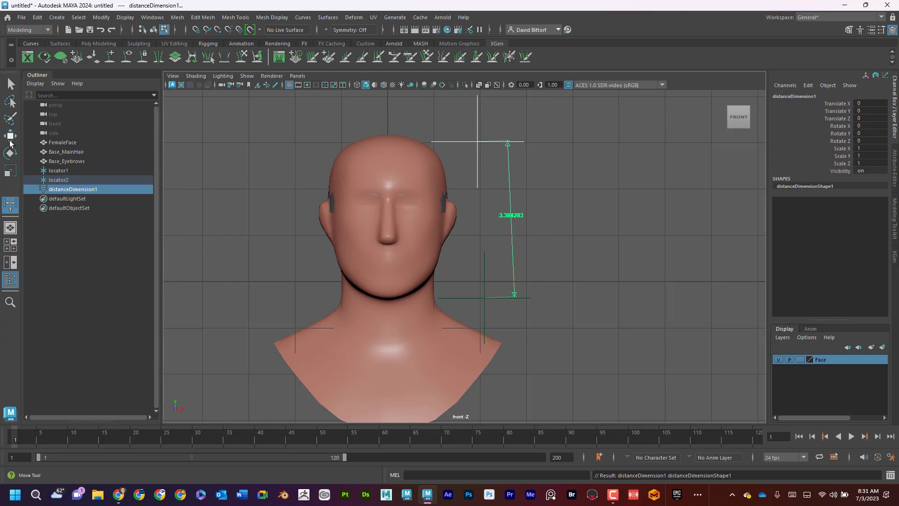
key(w)
click(480, 144)
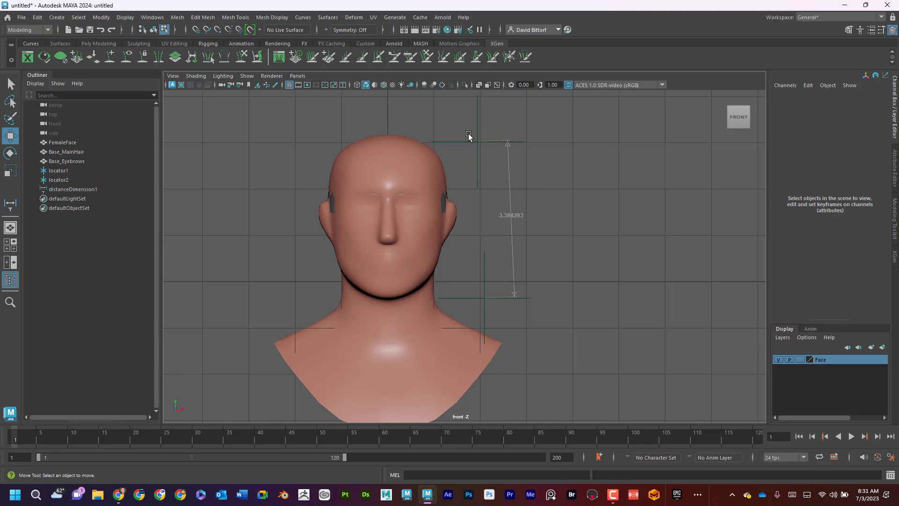
click(58, 179)
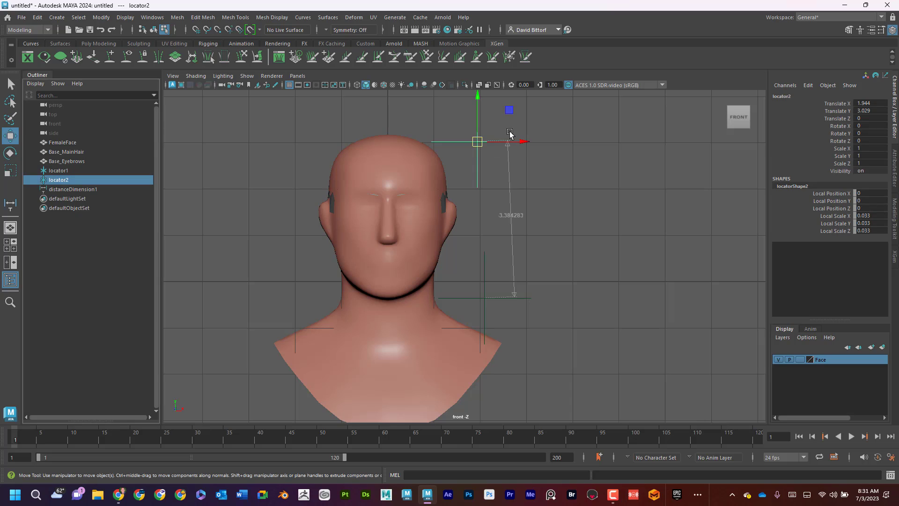
drag(522, 141, 532, 144)
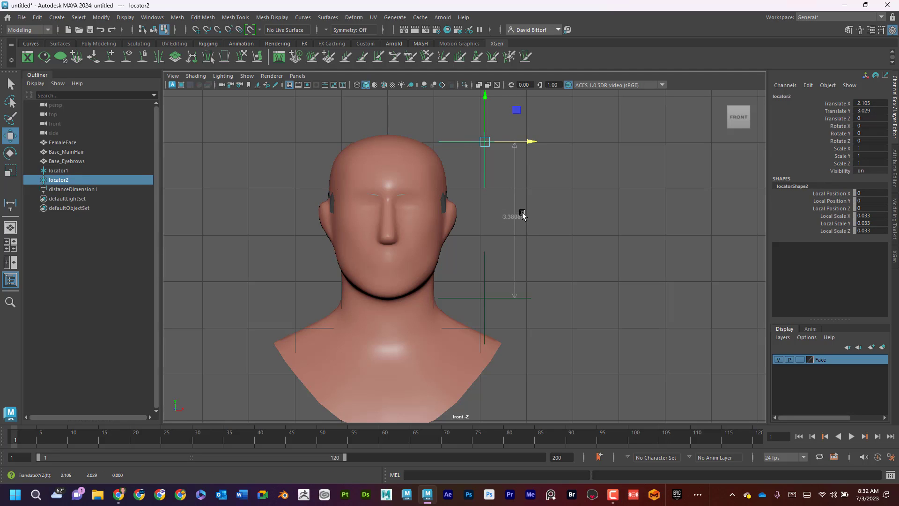
Set the linear working unit to inch and check the head's height dimension in that unit
click(152, 18)
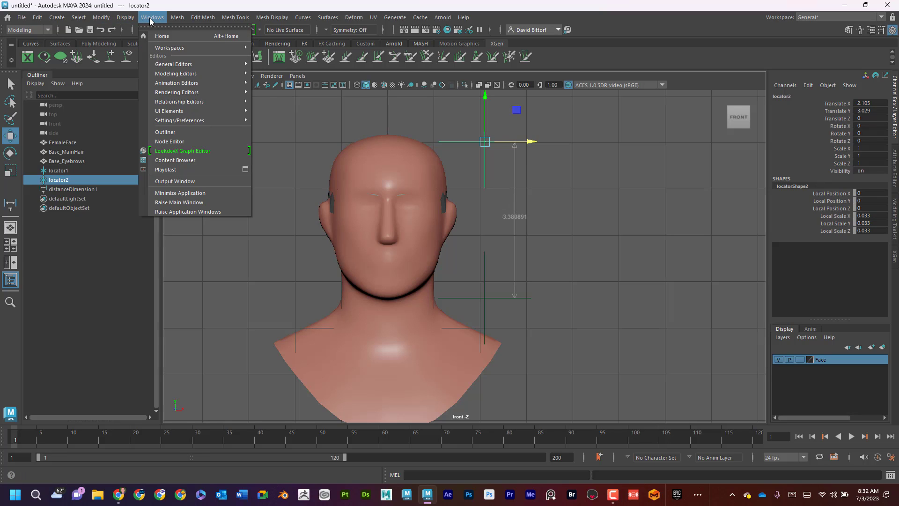
mouse_move(225, 120)
click(296, 120)
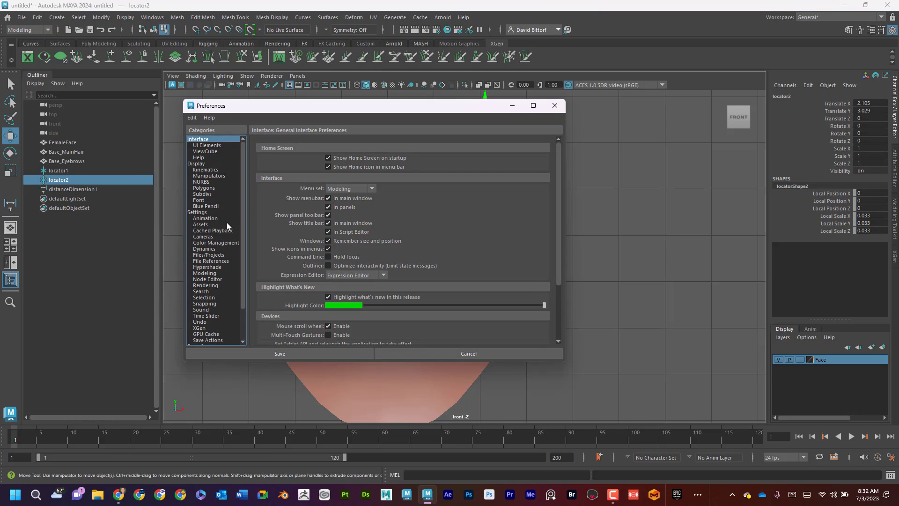
click(216, 213)
click(365, 181)
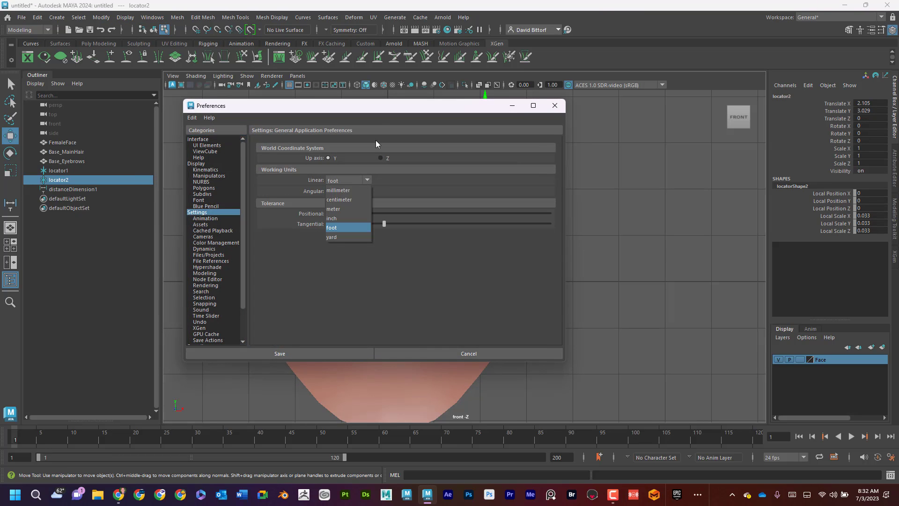
click(380, 109)
drag(380, 109, 715, 115)
click(701, 185)
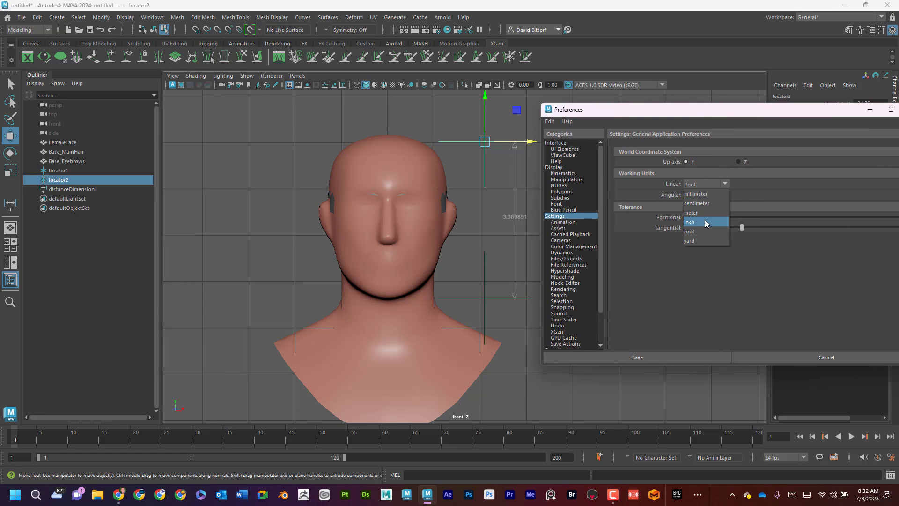
click(704, 220)
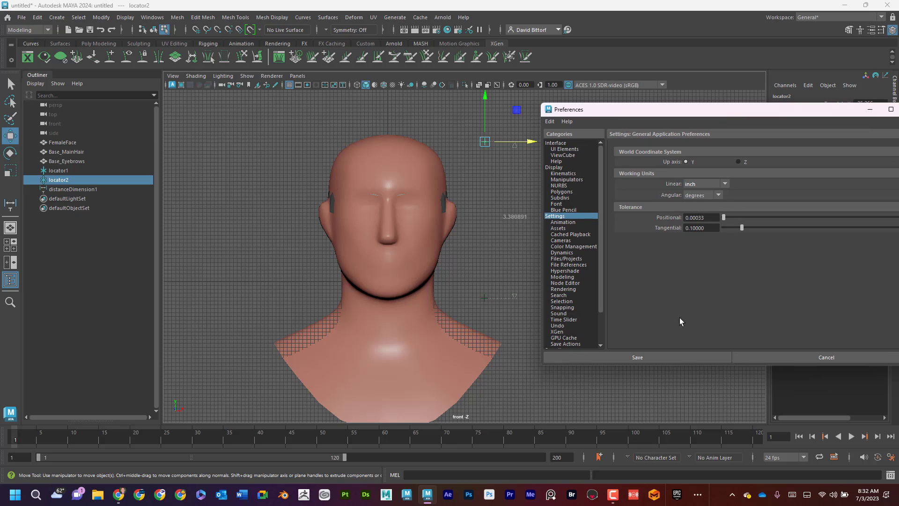
click(11, 85)
click(512, 220)
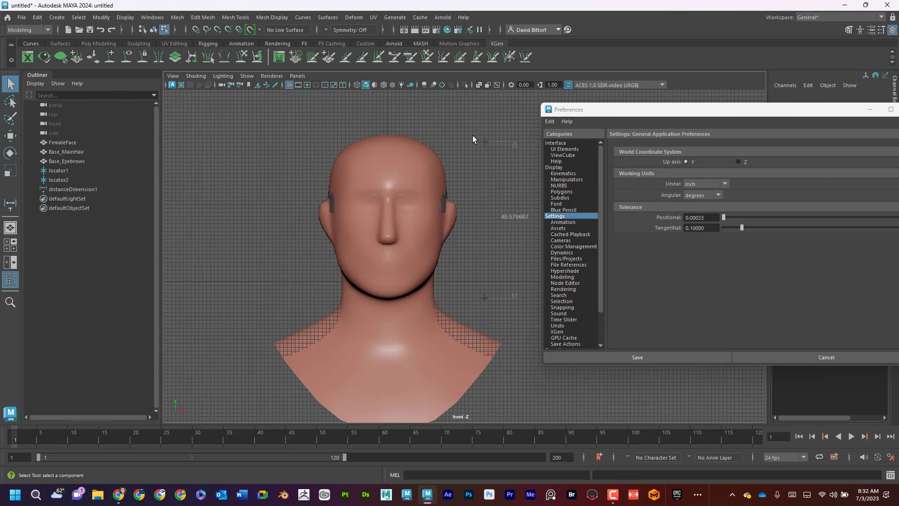
drag(473, 139, 521, 305)
Return the linear working unit to foot and close the preferences
click(701, 184)
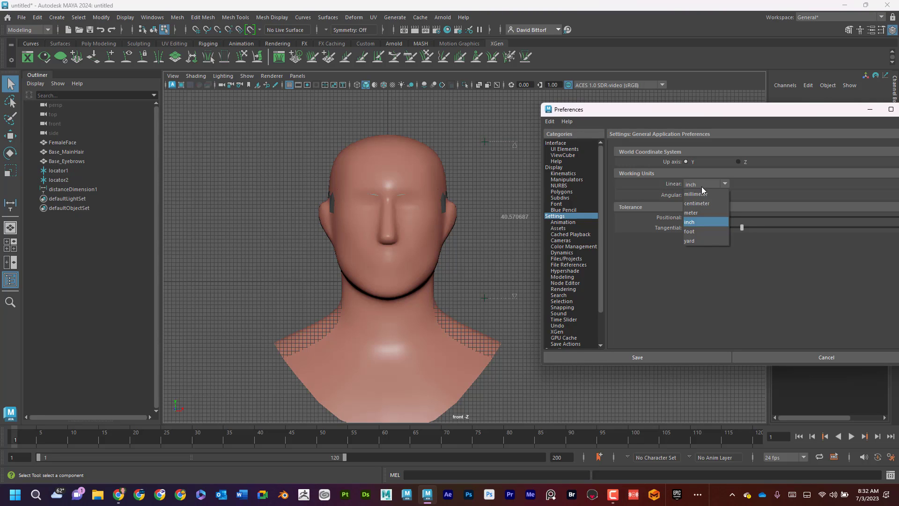
click(707, 234)
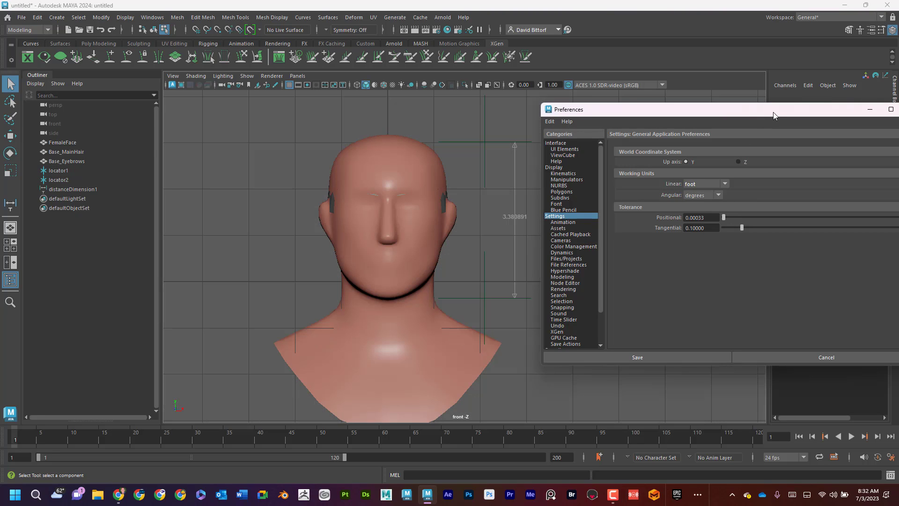
drag(773, 116, 505, 111)
click(644, 106)
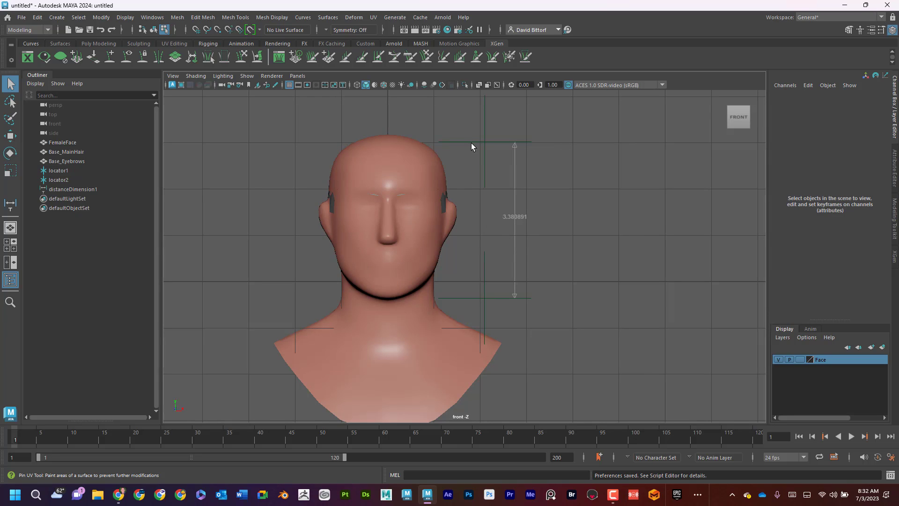
Lower the upper locator to Y about 0.995 so the dimension spans about 1.35 feet
drag(474, 136, 498, 151)
click(11, 137)
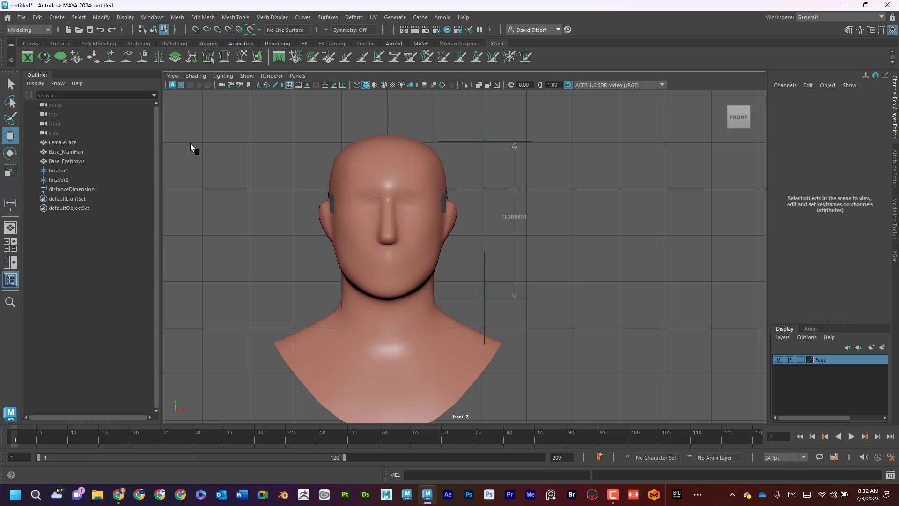
click(59, 179)
drag(485, 103, 481, 195)
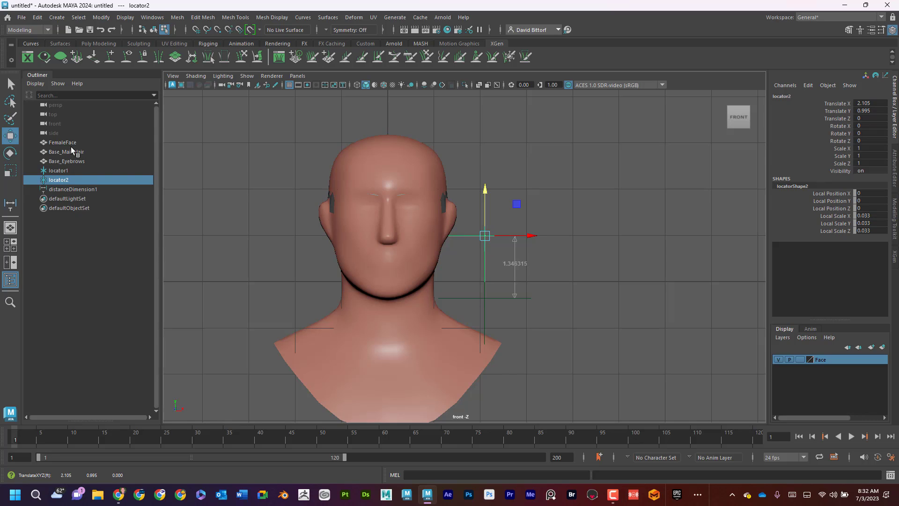
Group the FemaleFace, Base_MainHair and Base_Eyebrows meshes and scale the group uniformly to about 0.494
drag(72, 142, 73, 160)
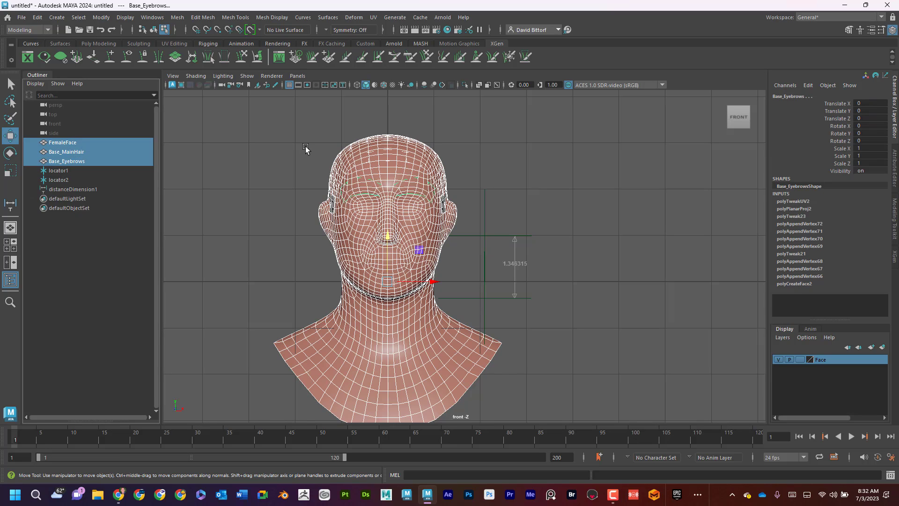
key(ctrl+g)
key(r)
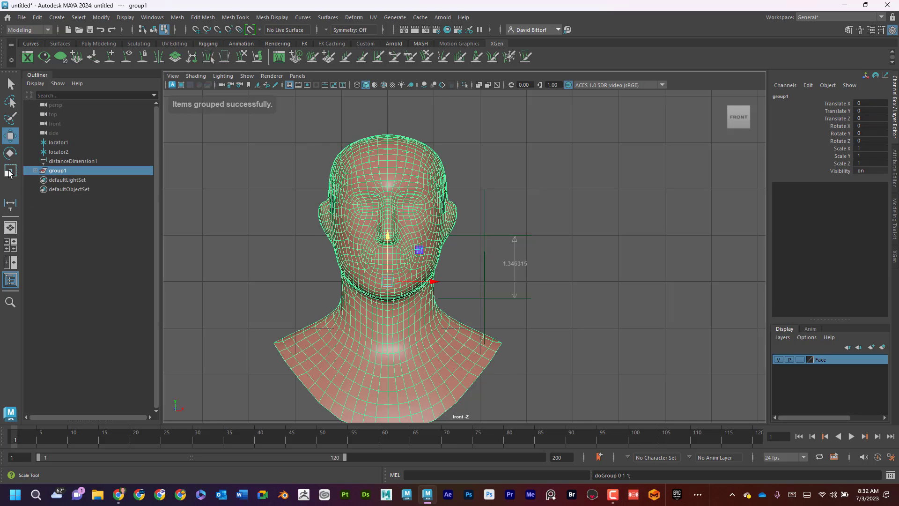
drag(384, 280, 276, 287)
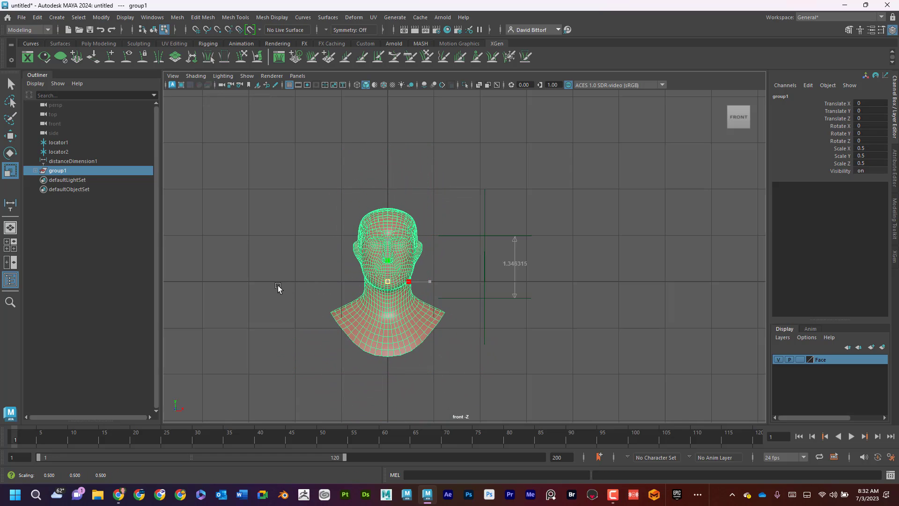
Move the head group down to Y about -0.091 to line it up with the distance dimension
key(w)
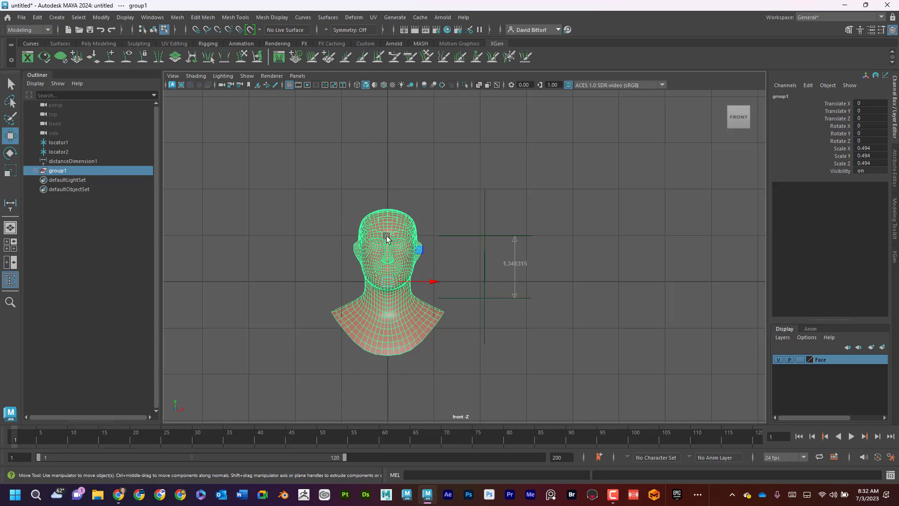
drag(384, 237, 385, 242)
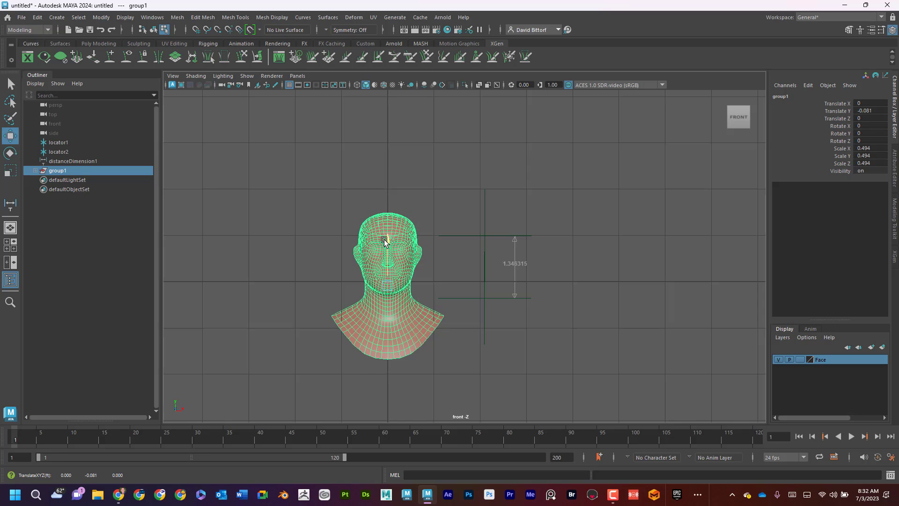
scroll(515, 268, up, 3)
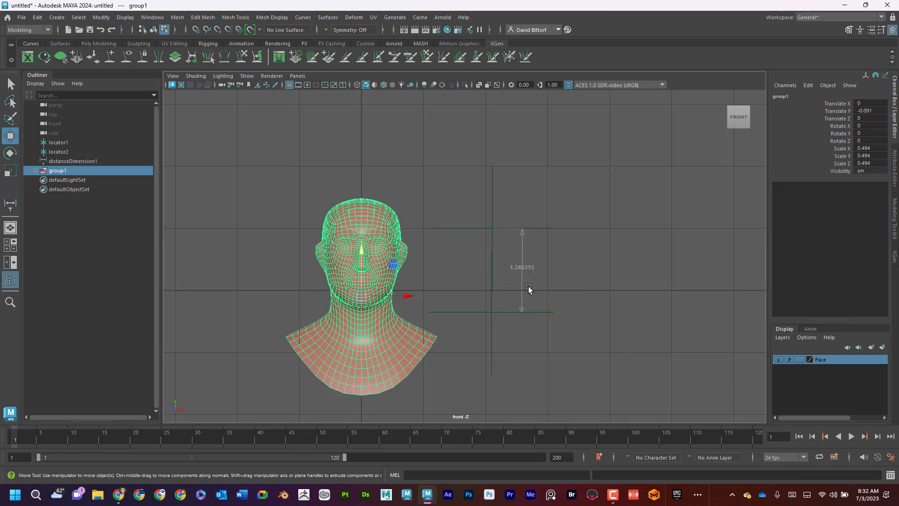
Switch to the perspective view and raise the head group to Y about 1.604 so the bust rests on the grid
click(297, 75)
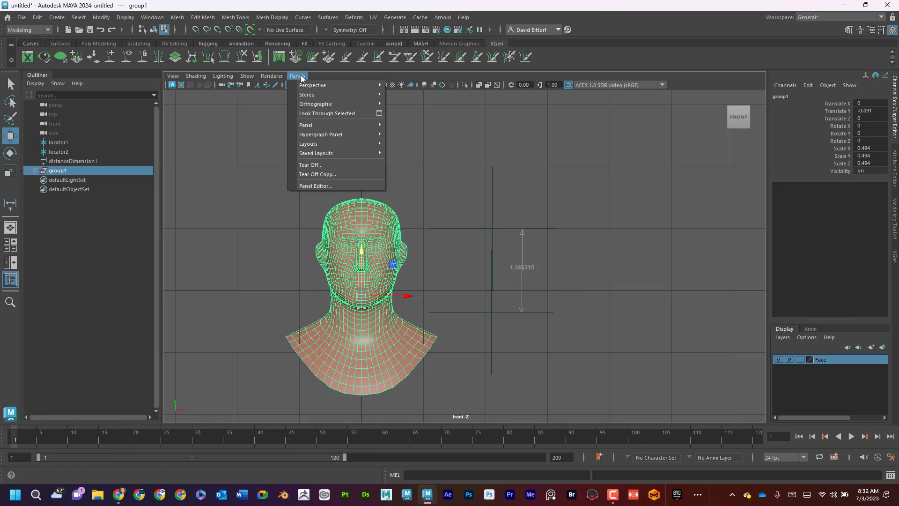
mouse_move(328, 84)
click(416, 85)
mouse_move(506, 243)
alt+mouse_down()
mouse_move(422, 244)
mouse_move(507, 246)
alt+mouse_up()
alt+right_drag(507, 246, 584, 254)
alt+drag(475, 256, 443, 206)
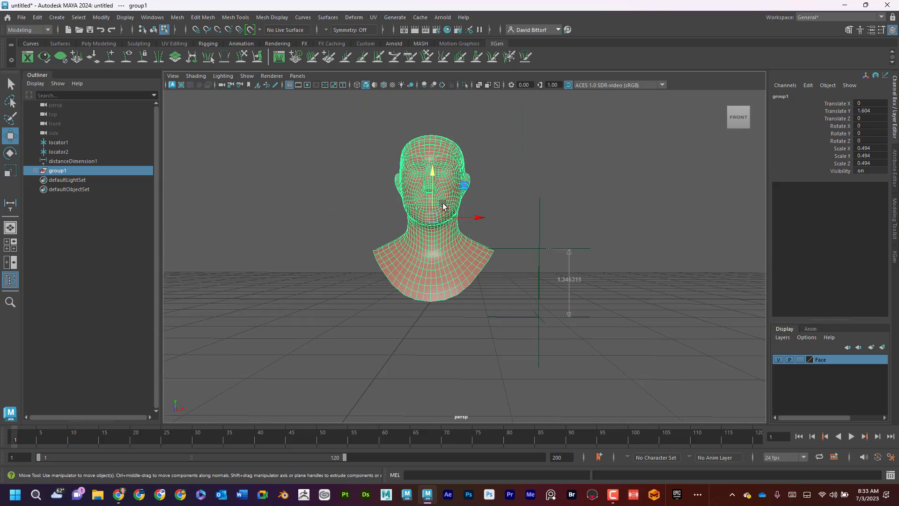
Delete the distance dimension and its two locators
click(74, 161)
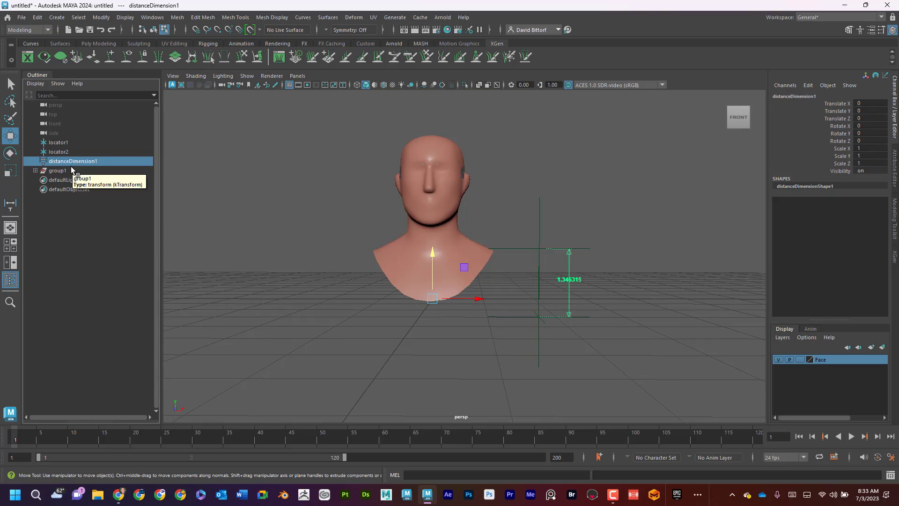
drag(67, 145, 67, 159)
key(Delete)
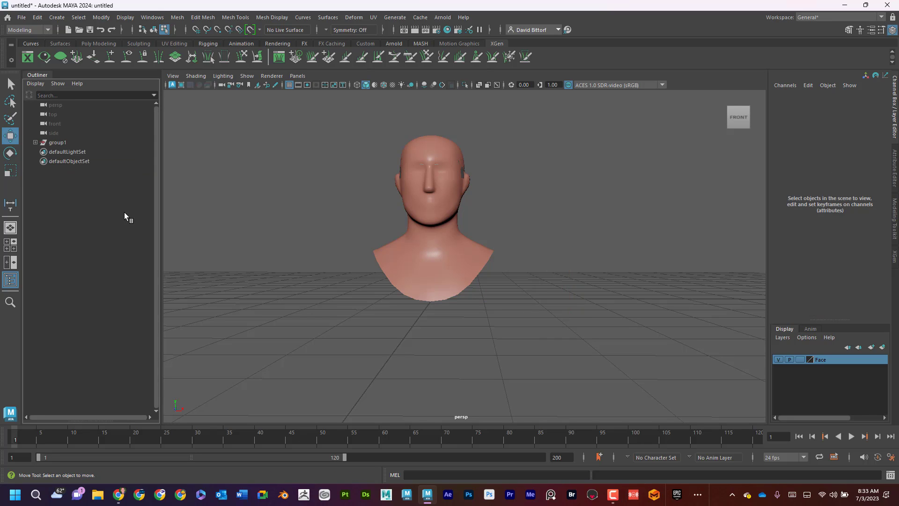
Move the head group to X about -1.972, duplicate it, and place the copy at X about 1.871
click(57, 143)
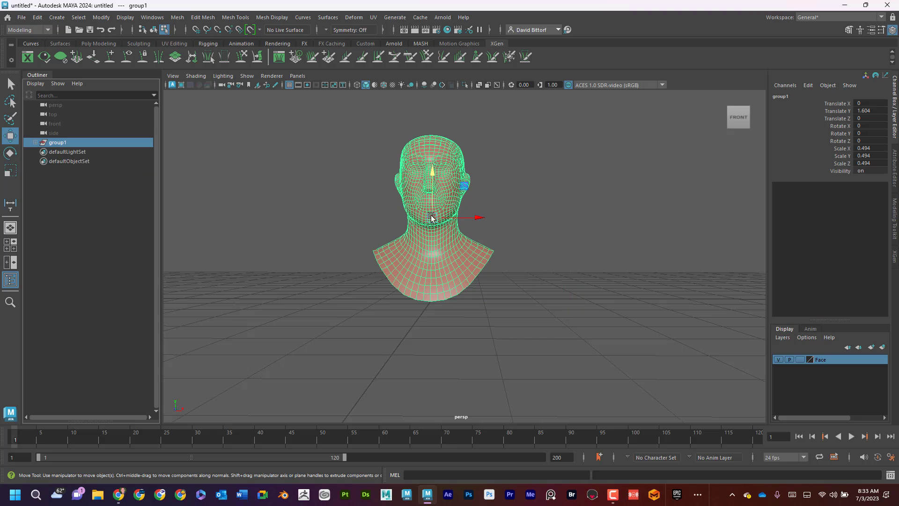
alt+drag(431, 215, 425, 223)
alt+right_drag(426, 223, 456, 213)
alt+middle_drag(456, 214, 464, 237)
alt+drag(463, 237, 586, 255)
key(ctrl+d)
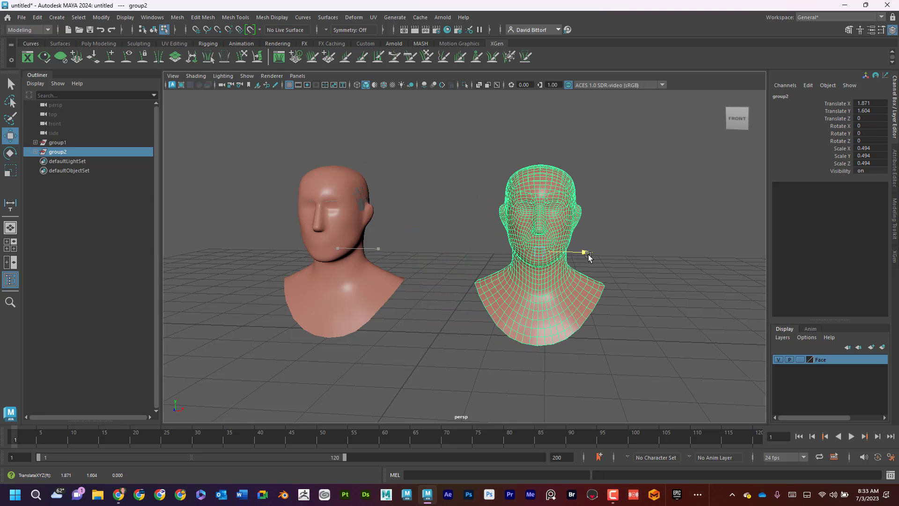
In the front view, move the original head group to X about -1.523 and the duplicate head group to X about 1.586
click(16, 248)
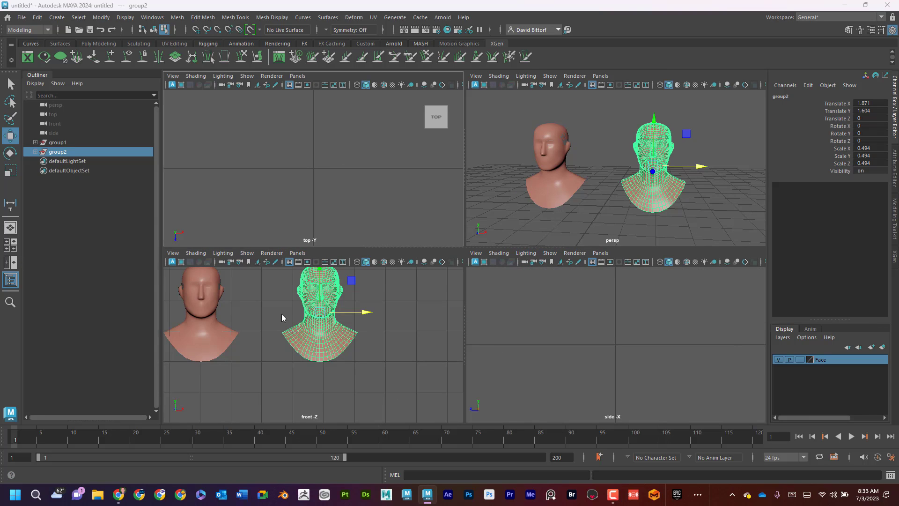
key(space)
alt+middle_drag(307, 257, 357, 277)
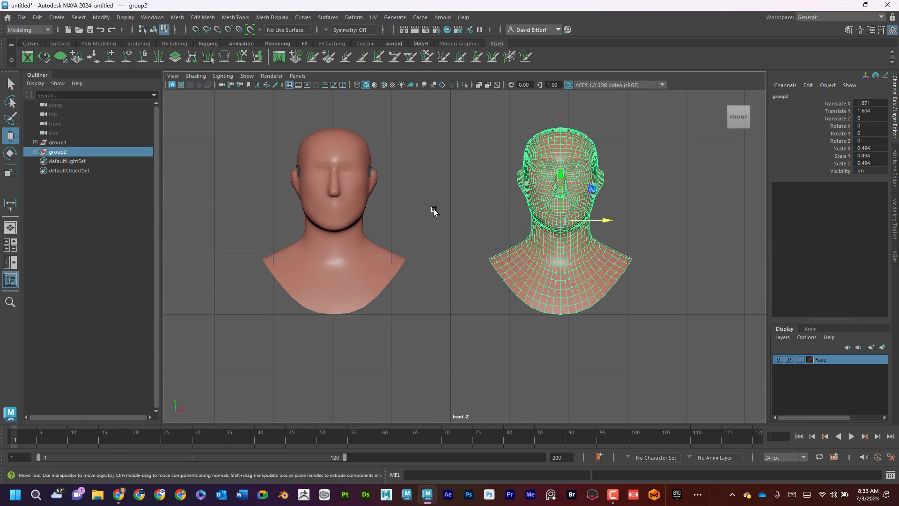
scroll(434, 212, down, 1)
click(77, 143)
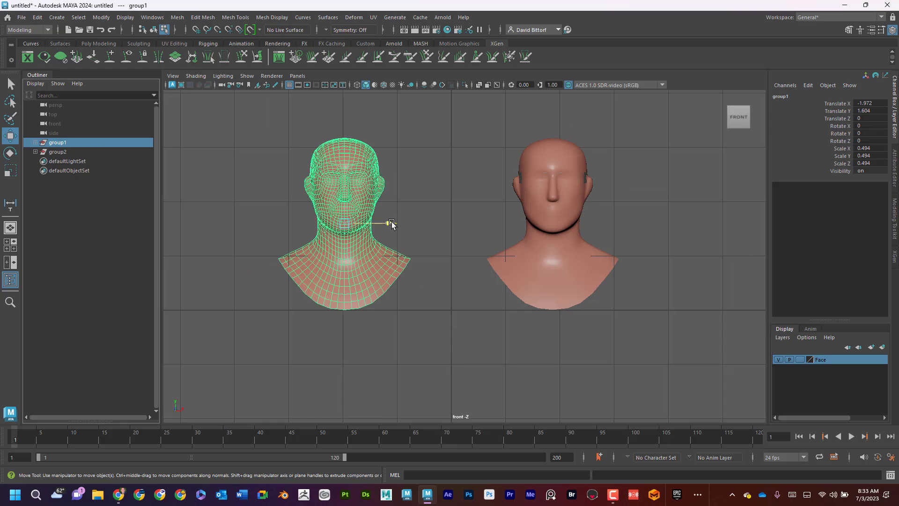
drag(392, 224, 413, 222)
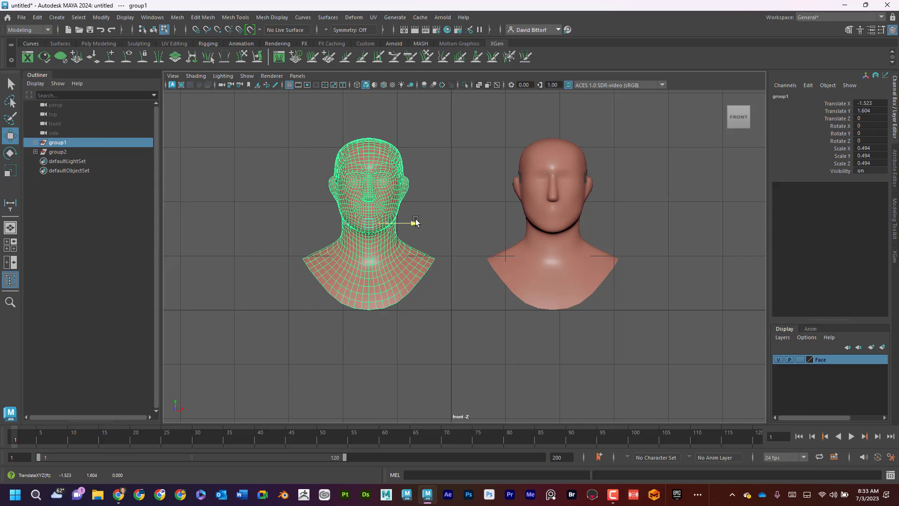
click(66, 150)
drag(596, 223, 583, 222)
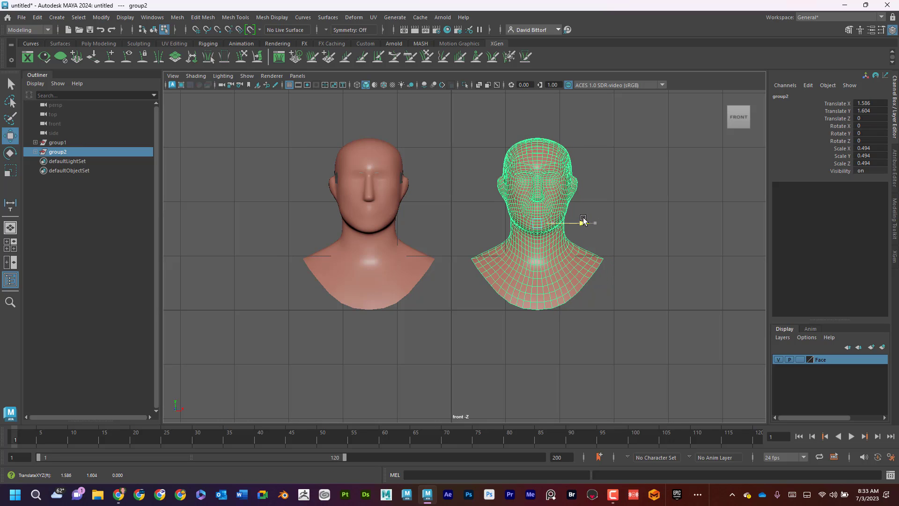
Rename group1 as MaleCharacter and group2 as FemaleCharacter
click(58, 144)
double_click(68, 143)
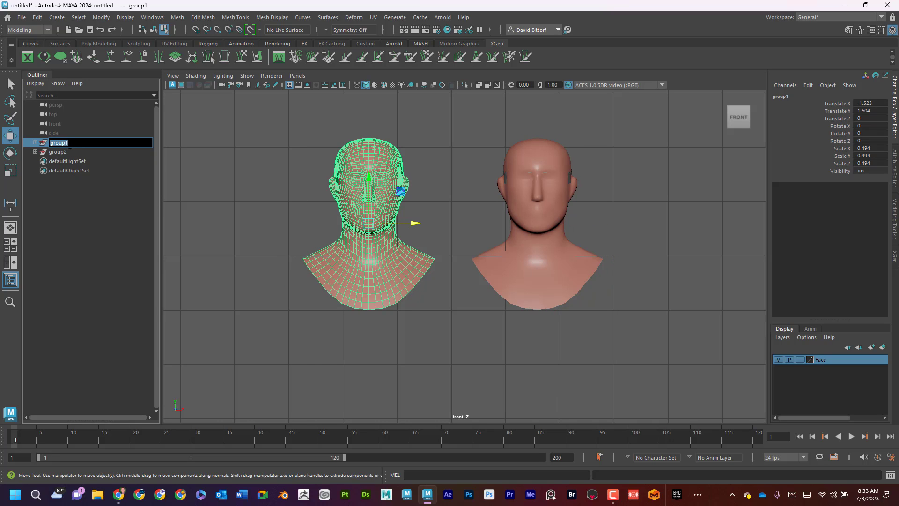
text(MaleCharacter)
key(Return)
click(68, 153)
double_click(68, 153)
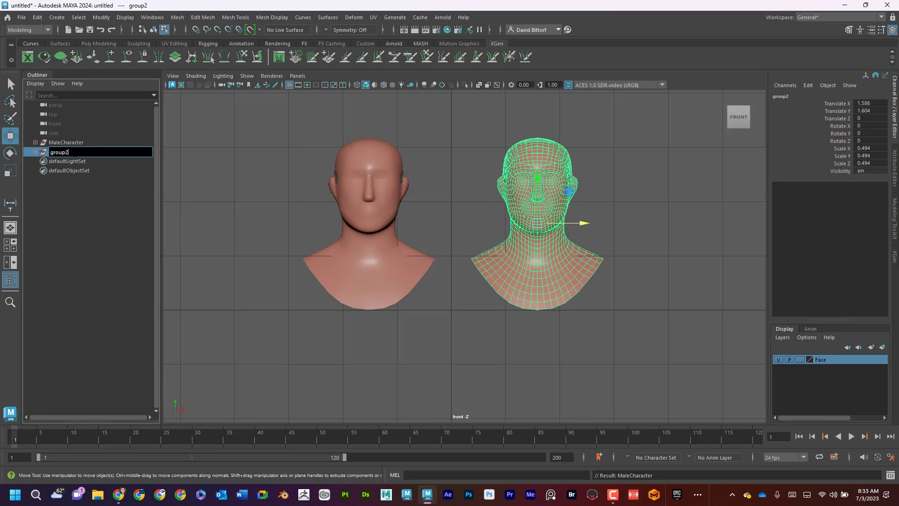
text(FemaleCharacter)
key(Return)
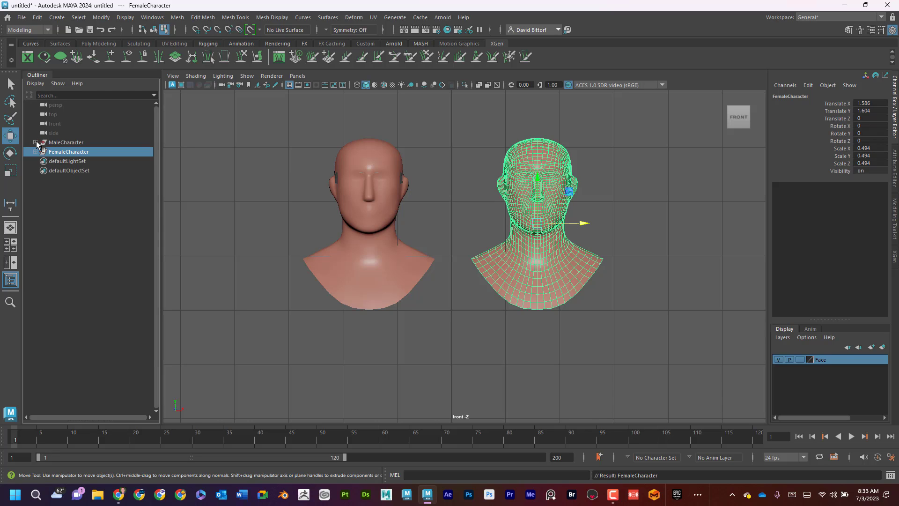
Rename the face mesh inside the MaleCharacter group as MaleFace and expand the FemaleCharacter group
click(146, 19)
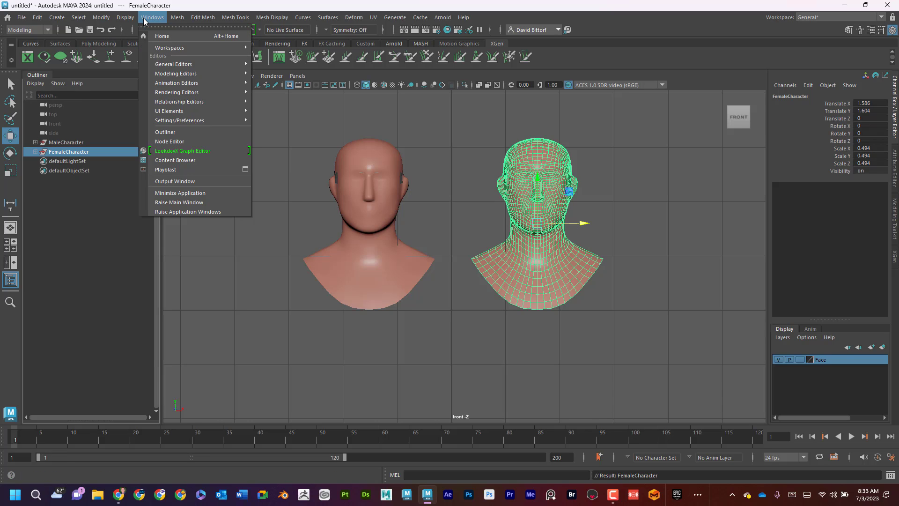
click(35, 142)
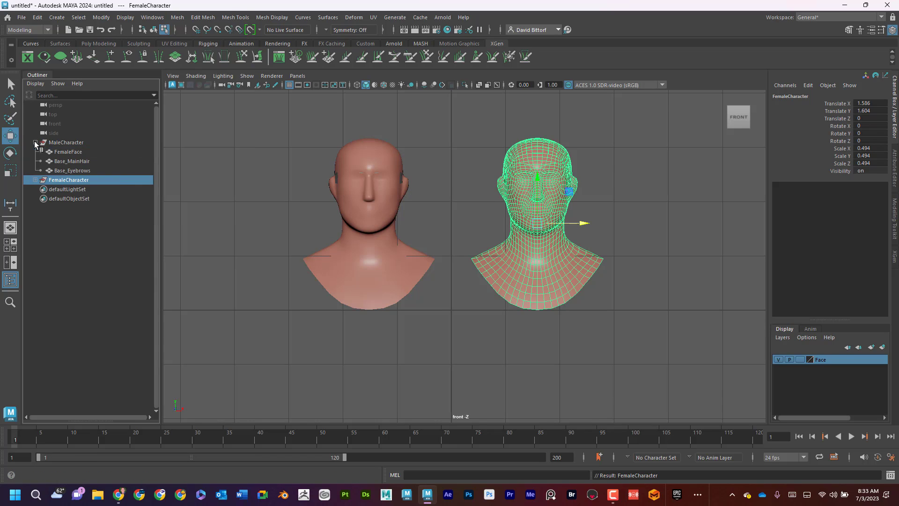
click(67, 152)
double_click(67, 152)
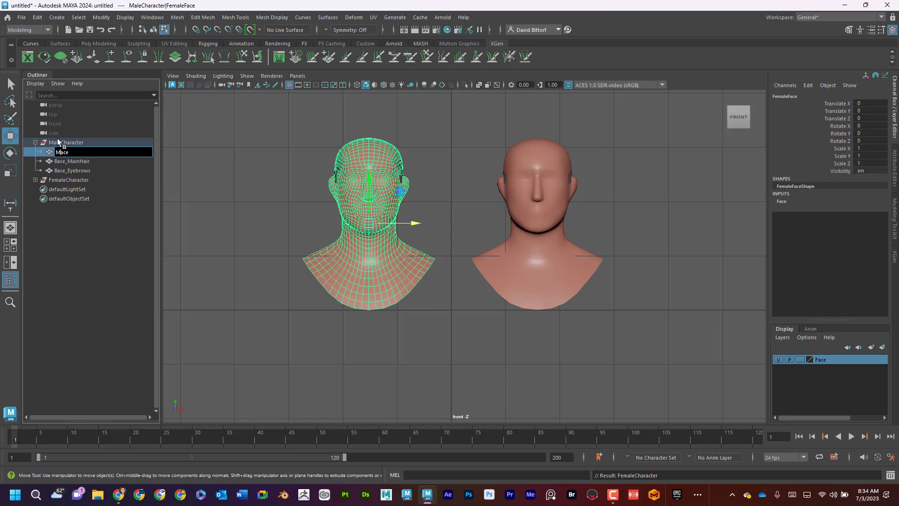
key(Return)
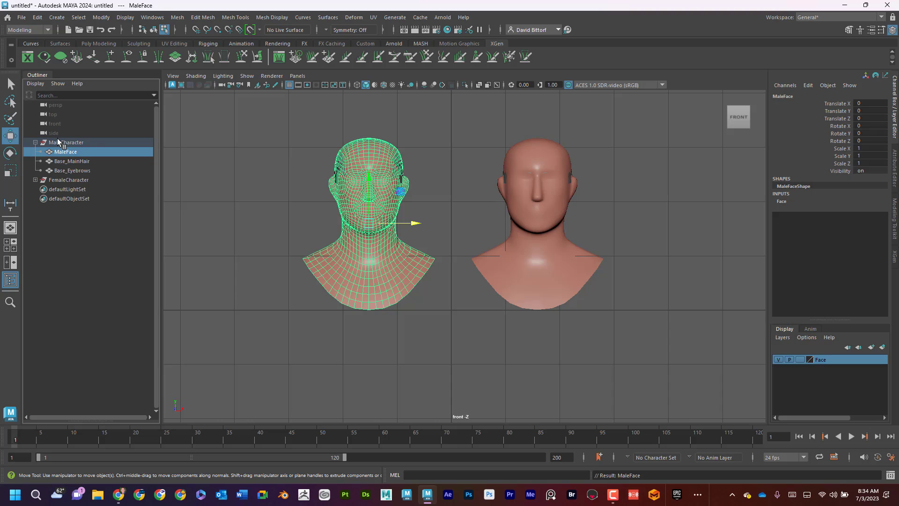
click(36, 180)
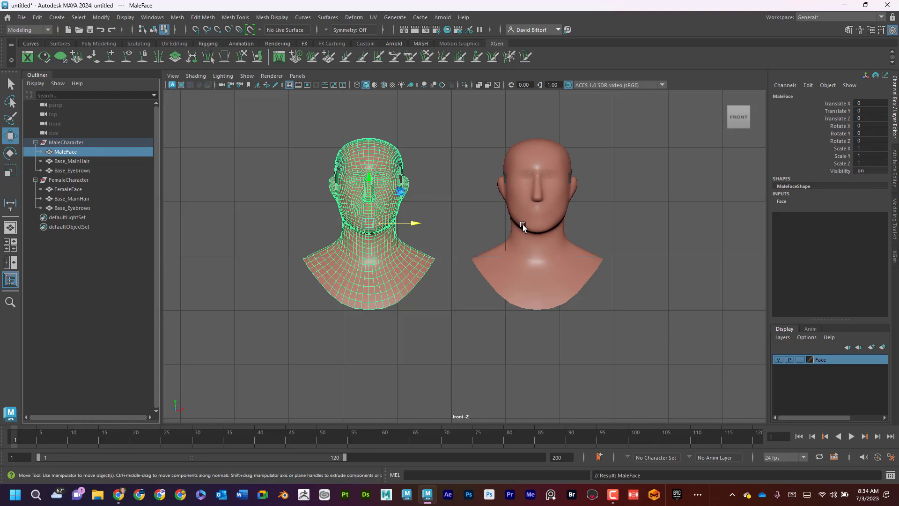
Clear the selection and show both heads at an angle in the perspective view
click(277, 188)
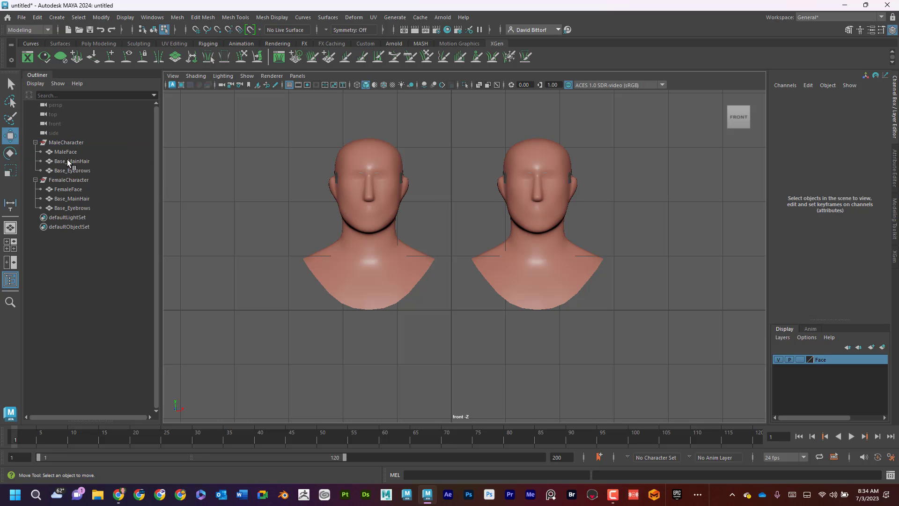
click(297, 76)
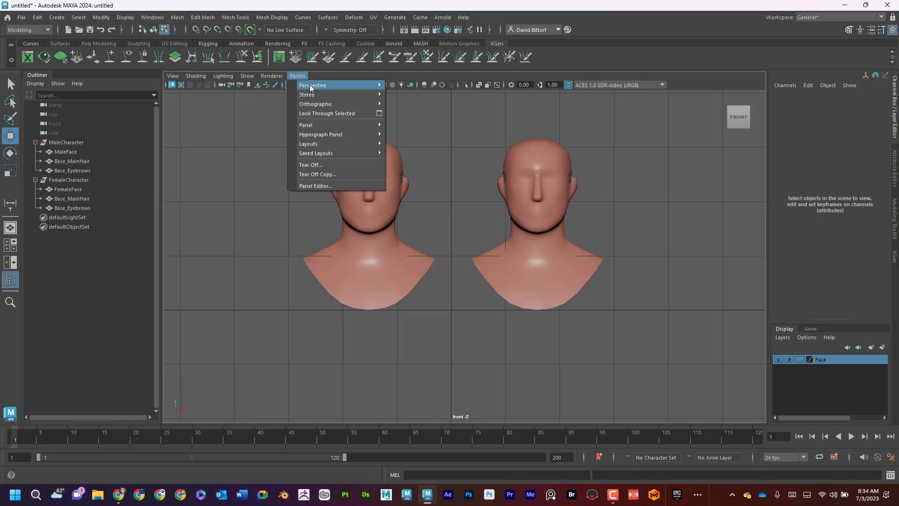
mouse_move(328, 85)
click(428, 85)
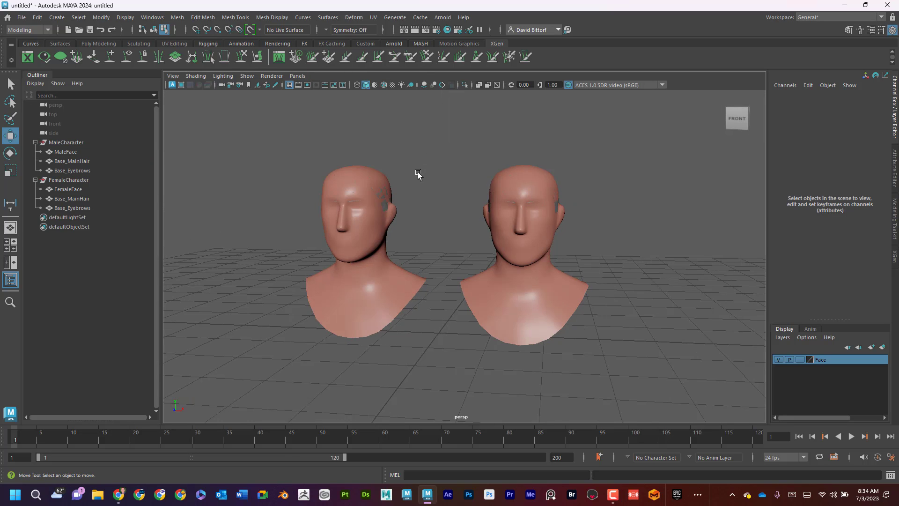
alt+drag(417, 177, 479, 162)
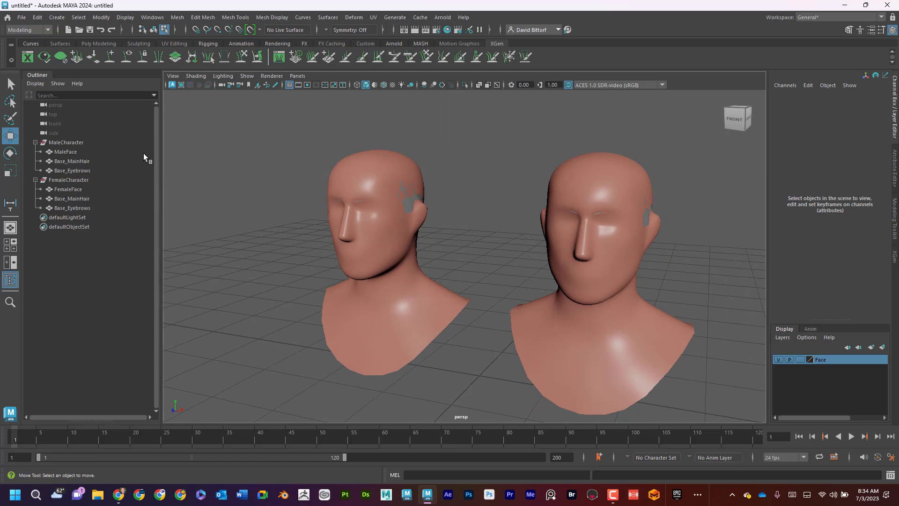
Rename the base meshes in the MaleCharacter group as MBase_MainHair and MBase_Eyebrows
click(69, 152)
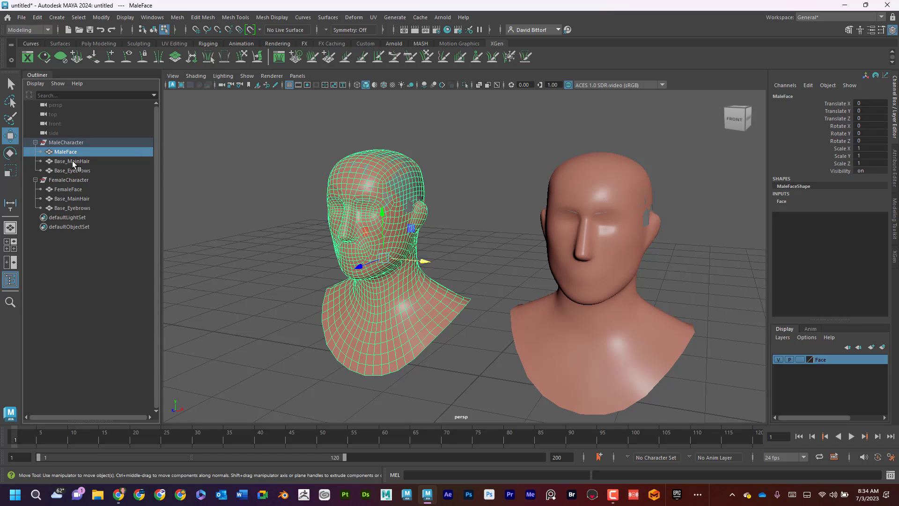
click(72, 161)
double_click(72, 162)
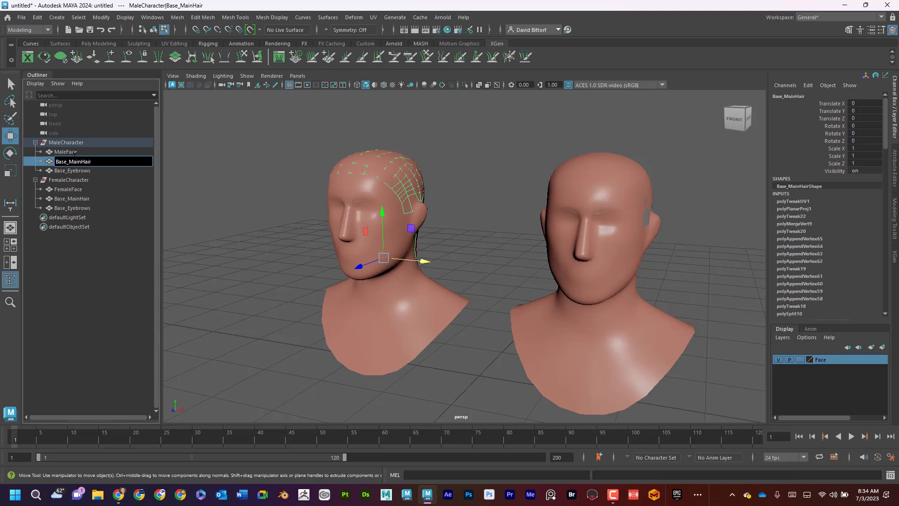
key(Home)
text(M)
key(Return)
click(70, 170)
double_click(70, 170)
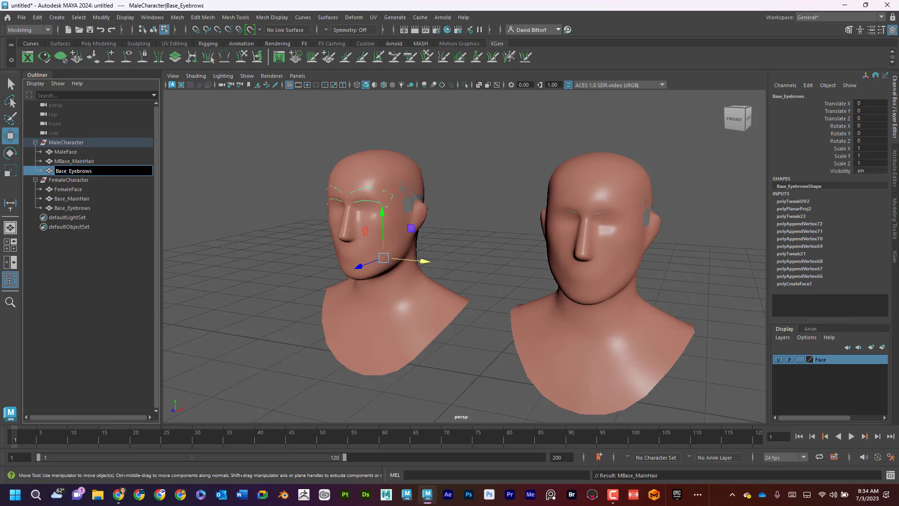
key(Home)
text(M)
key(Return)
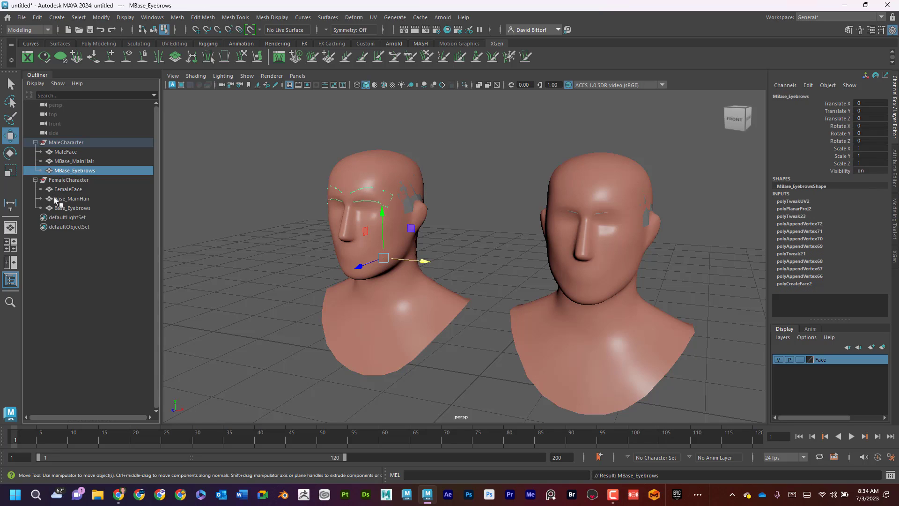
Rename the base meshes in the FemaleCharacter group as FBase_MainHair and FBase_Eyebrows
click(57, 199)
double_click(64, 199)
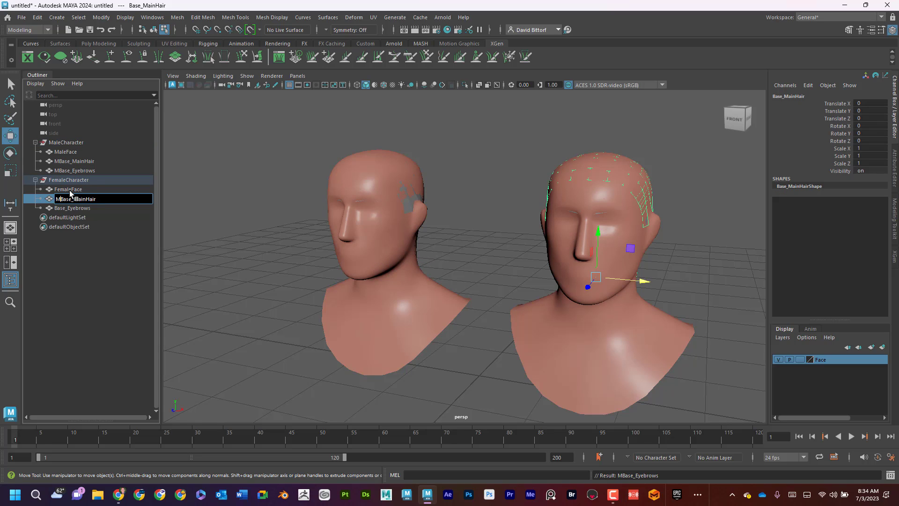
text(F)
key(Return)
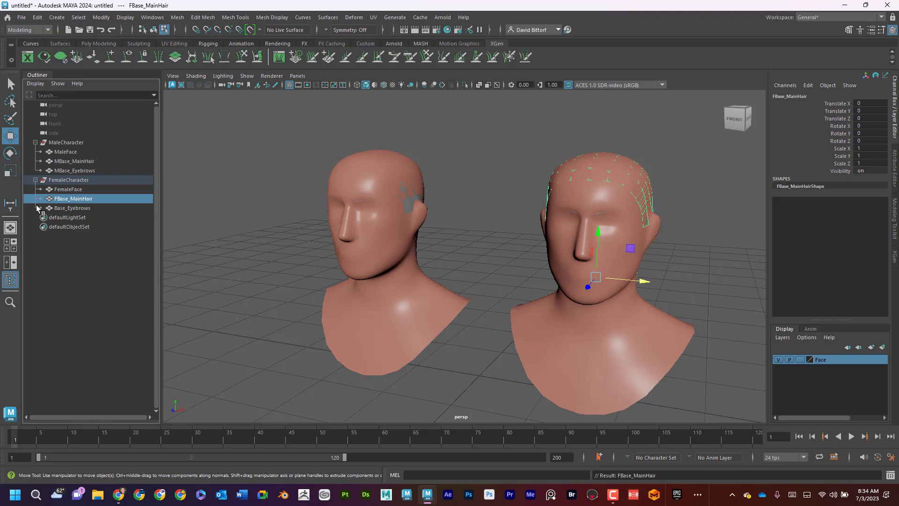
double_click(59, 209)
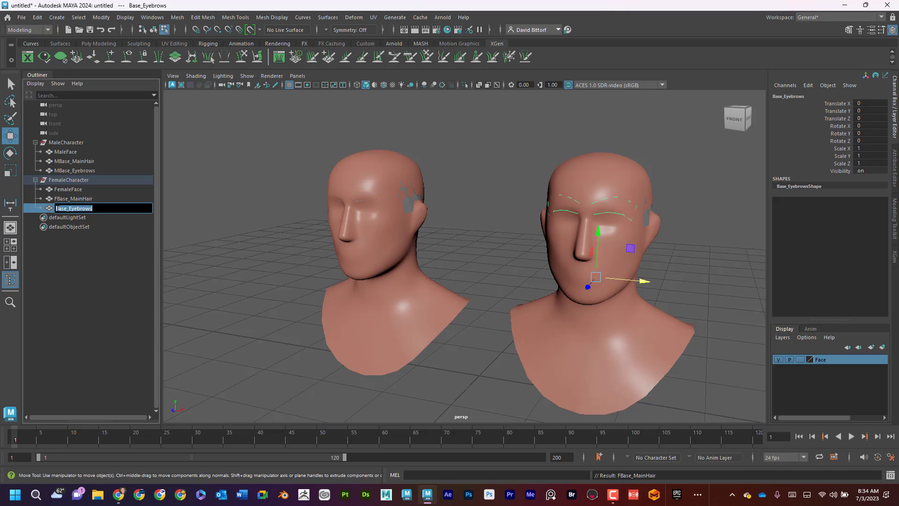
text(F)
key(Return)
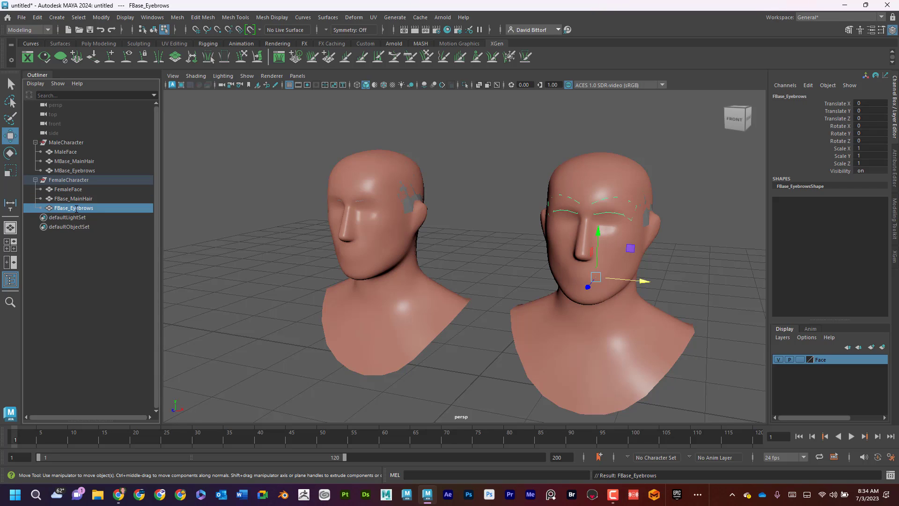
Cycle the Face display layer through template and reference modes back to normal to inspect the scalp and eyebrow bases on both heads
right_drag(364, 216, 408, 204)
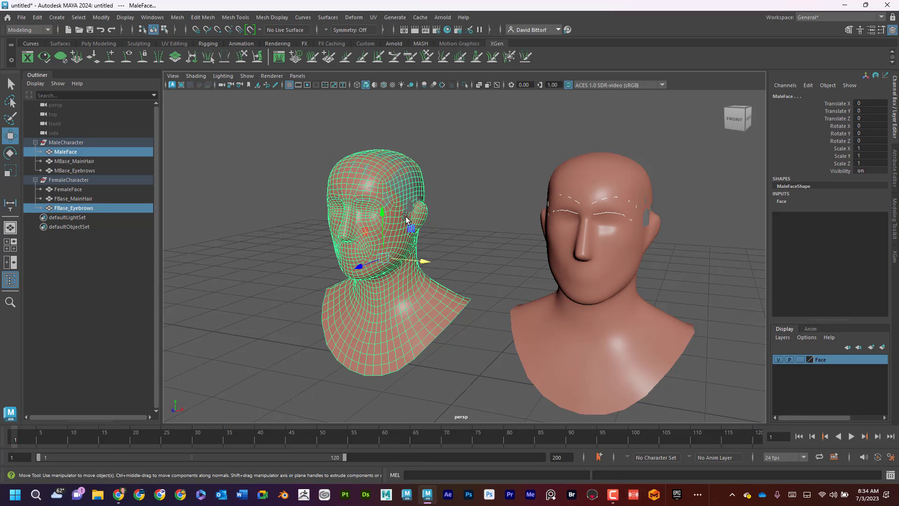
click(800, 359)
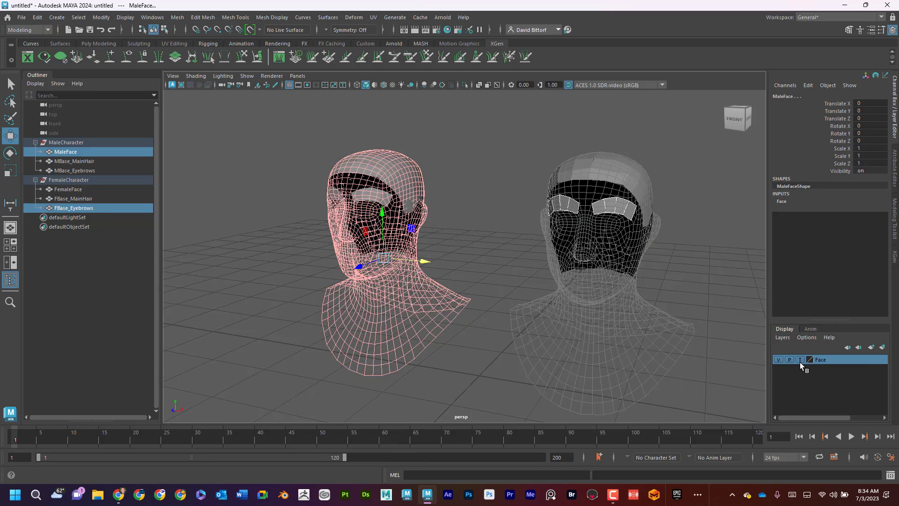
click(427, 213)
alt+drag(427, 213, 447, 207)
alt+right_drag(447, 207, 559, 218)
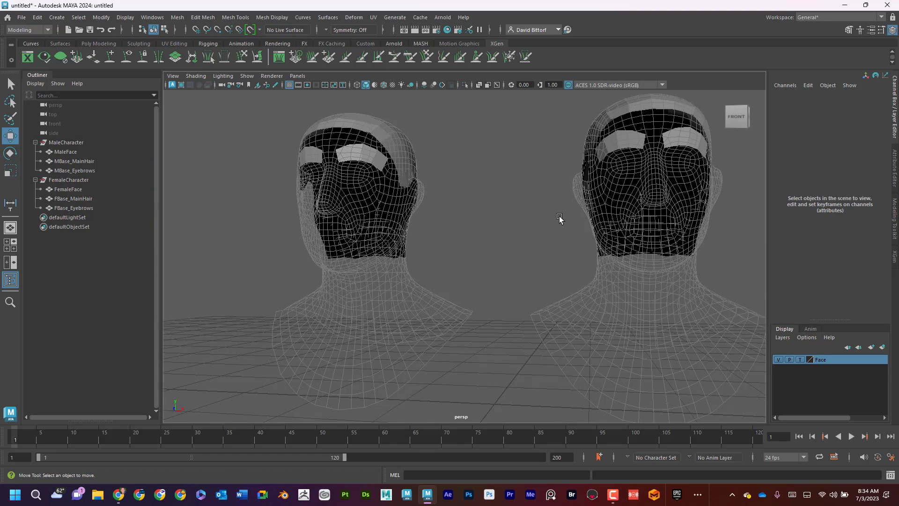
click(800, 359)
click(403, 251)
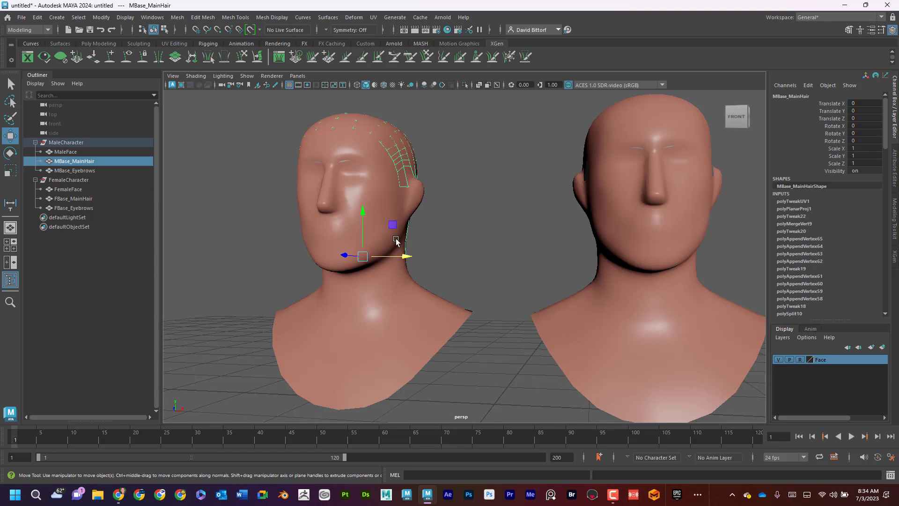
right_click(346, 280)
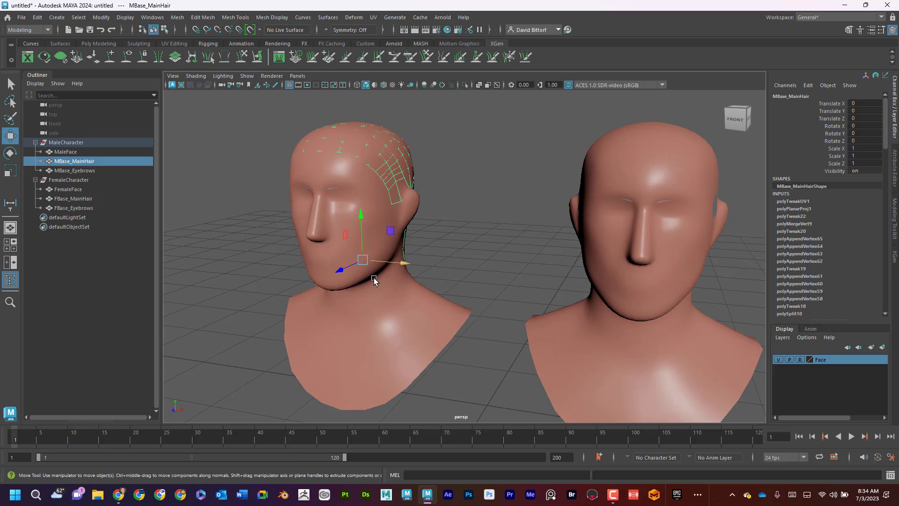
click(378, 301)
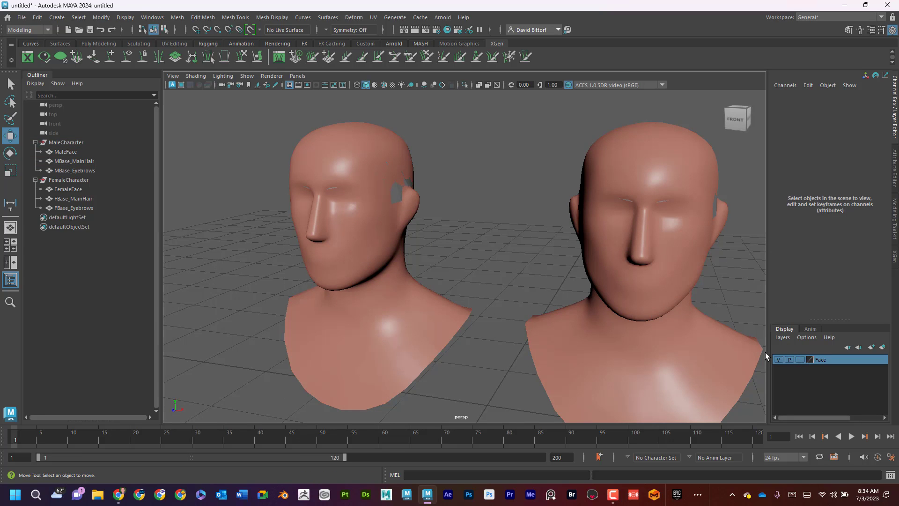
Make the MaleFace mesh a live surface and activate the Select tool
click(346, 263)
alt+middle_drag(347, 263, 360, 276)
alt+right_drag(359, 276, 386, 272)
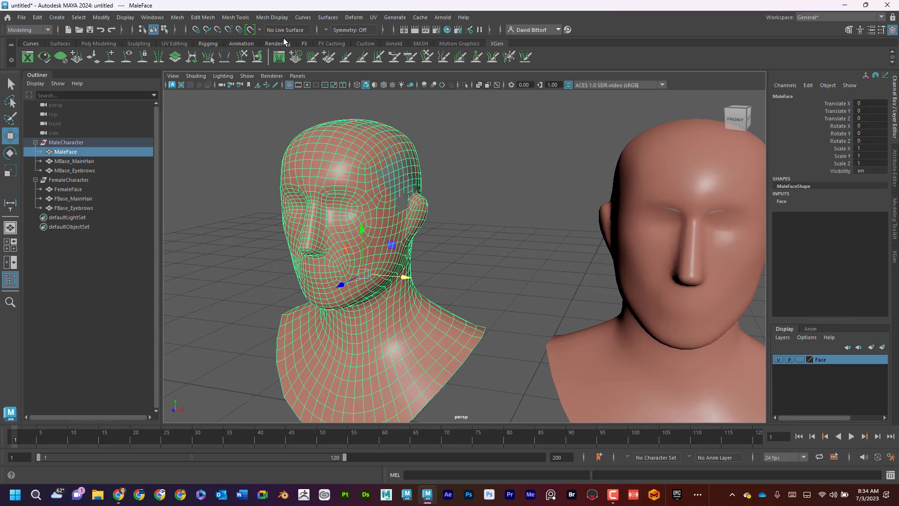
click(250, 30)
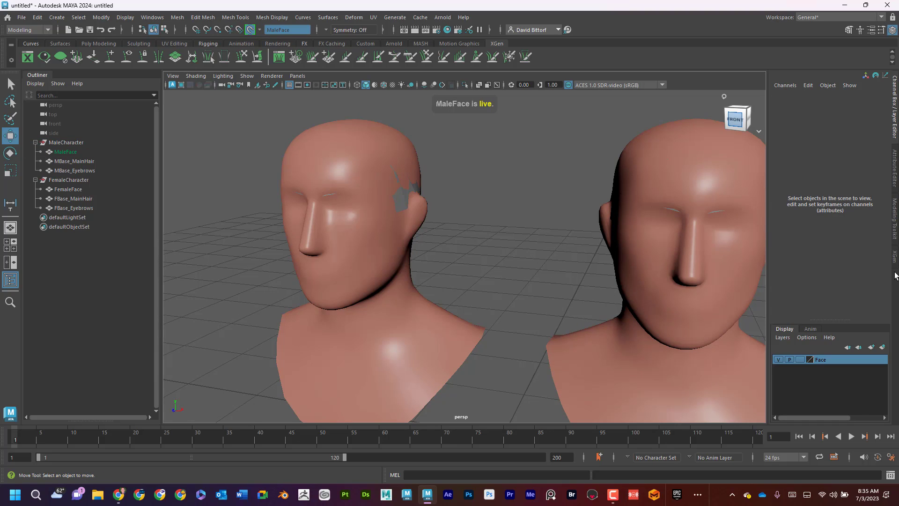
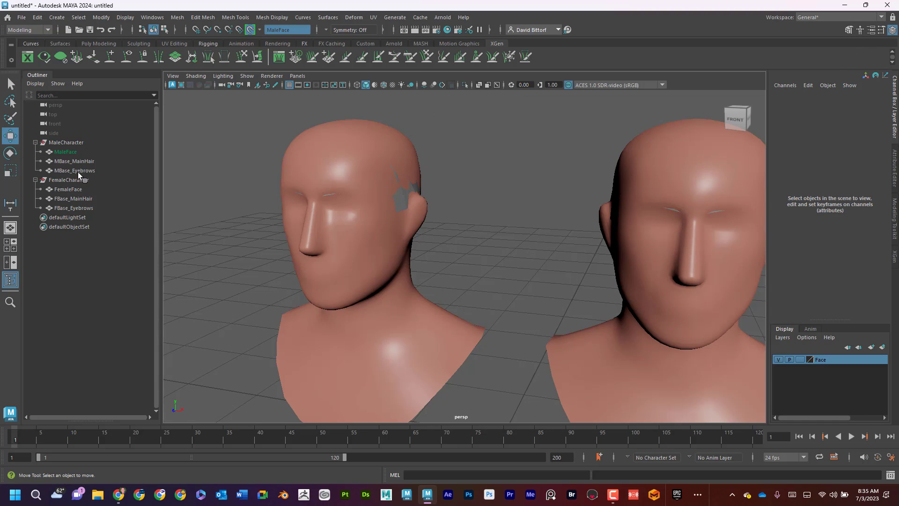
click(11, 84)
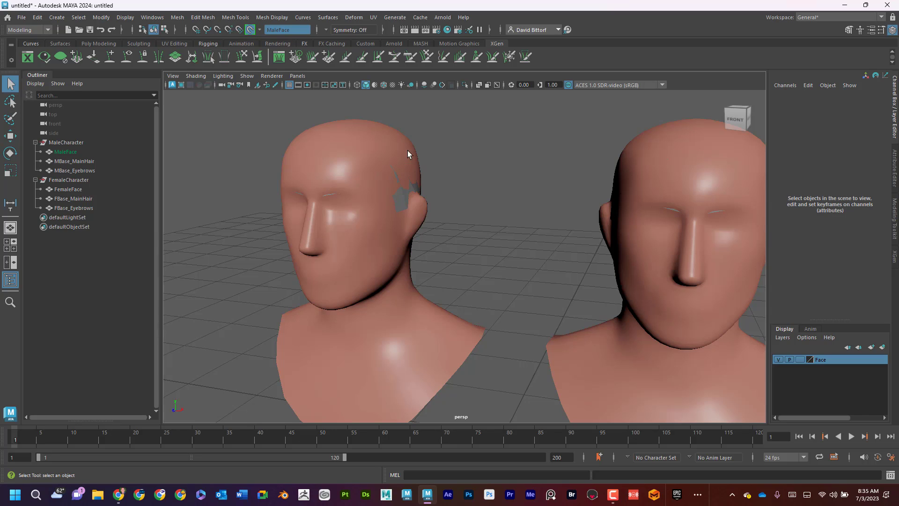
Select the MaleFace mesh and activate Quad Draw in the Modeling Toolkit
click(60, 152)
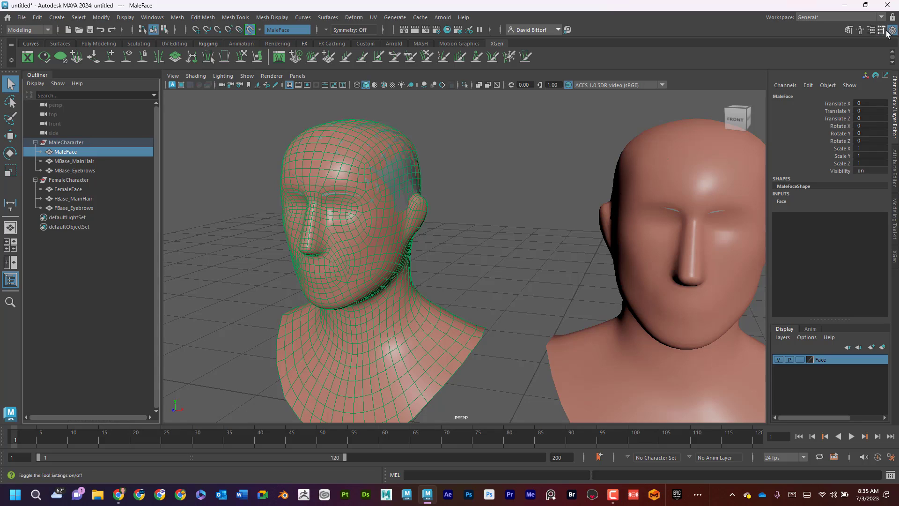
click(848, 30)
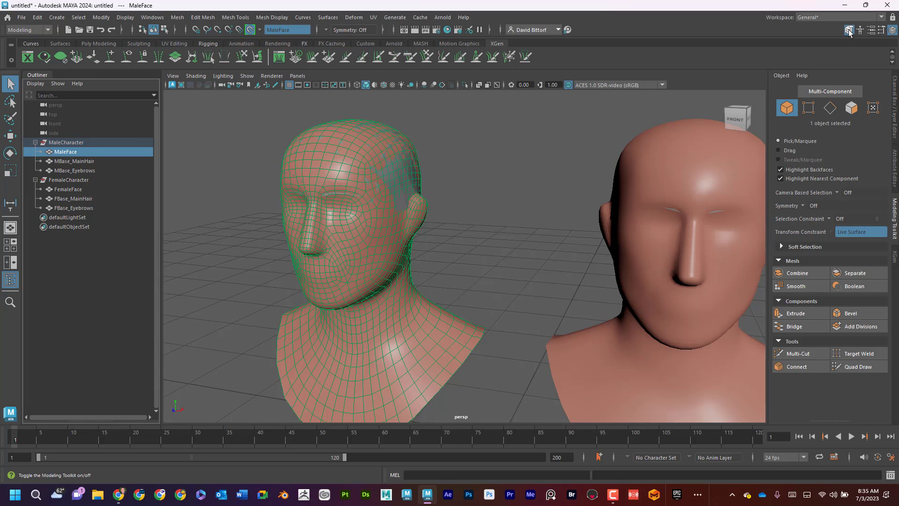
click(858, 365)
Try to draw a one-sided strip of quads on the male head from the front of the ear down across the cheek
mouse_move(363, 235)
alt+mouse_down()
mouse_move(398, 243)
mouse_move(373, 203)
alt+mouse_up()
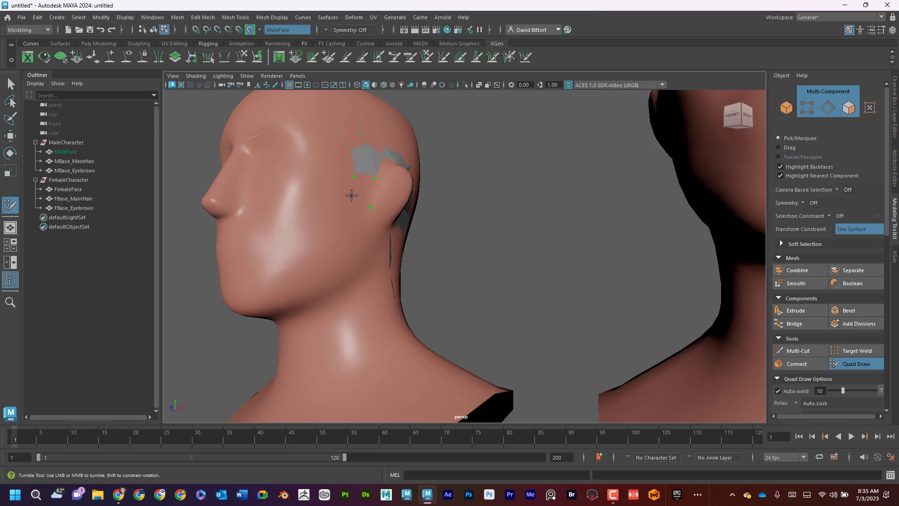
shift+click(361, 191)
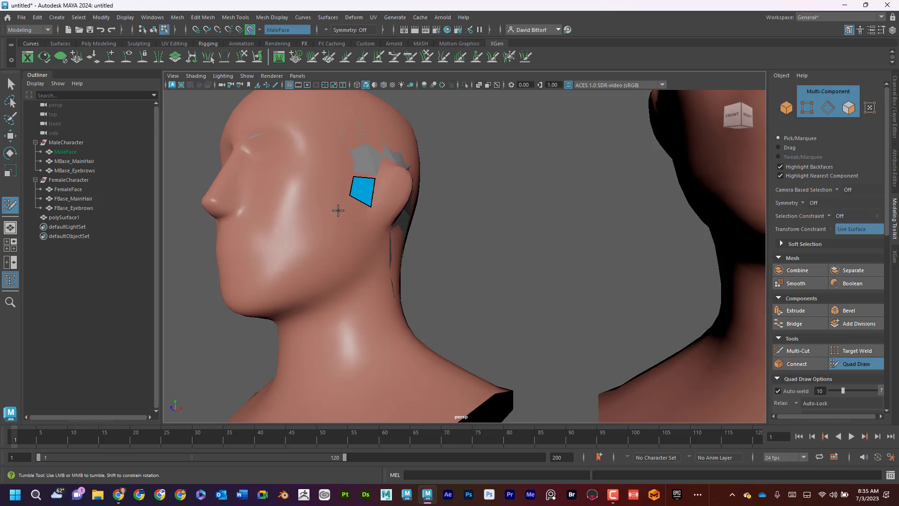
shift+click(359, 220)
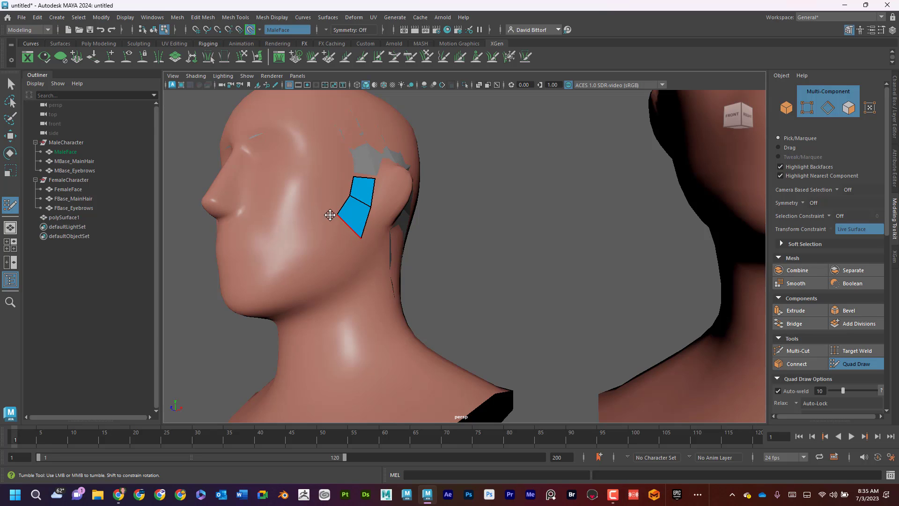
click(305, 243)
shift+click(325, 230)
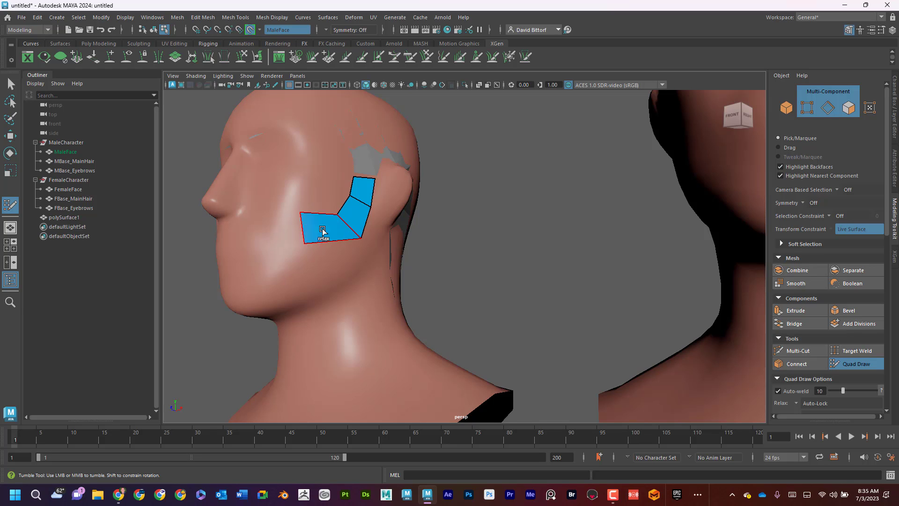
shift+click(281, 227)
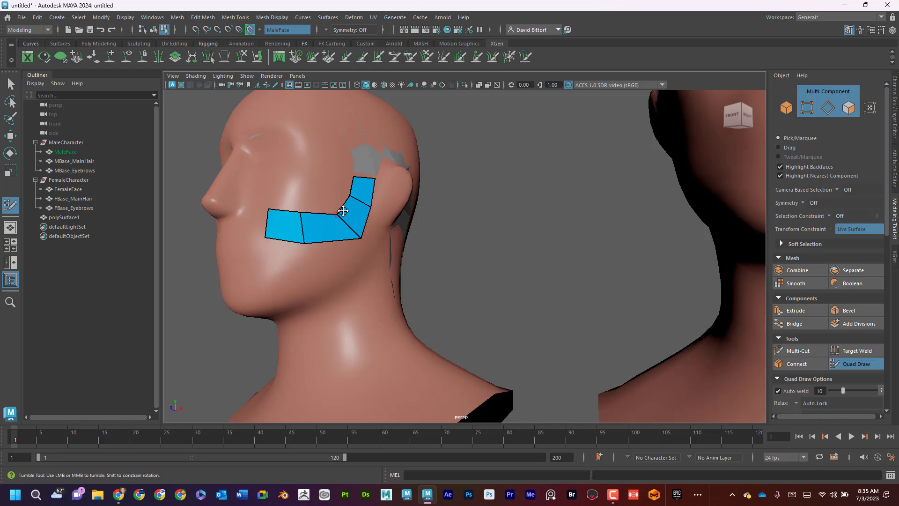
alt+drag(282, 227, 403, 211)
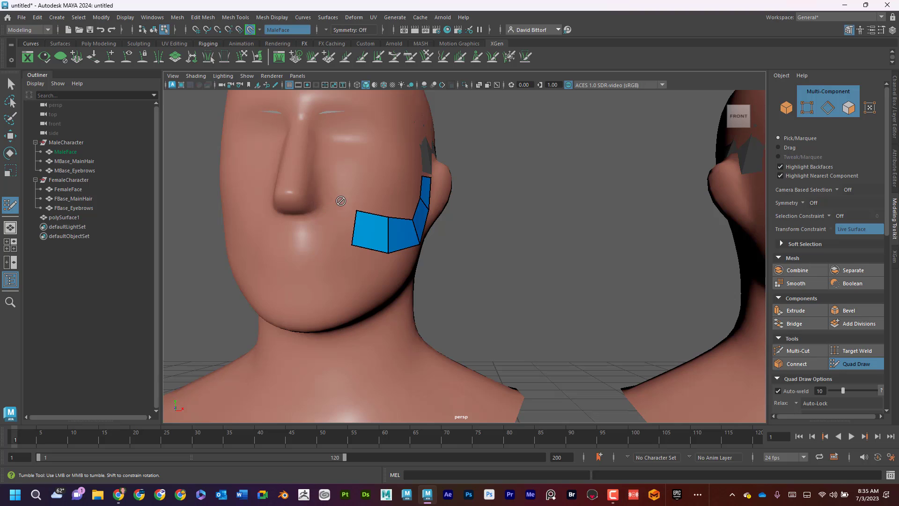
Undo all the quads and guide points drawn on the cheek
key(ctrl+z)
key(ctrl+z)
key(ctrl+z)
key(ctrl+z)
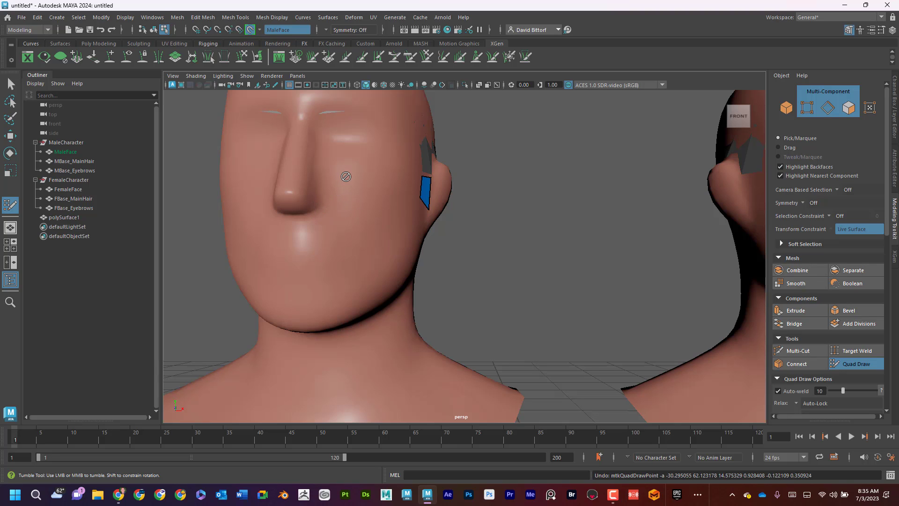
key(ctrl+z)
key(ctrl+z)
key(ctrl+z)
key(ctrl+z)
key(ctrl+z)
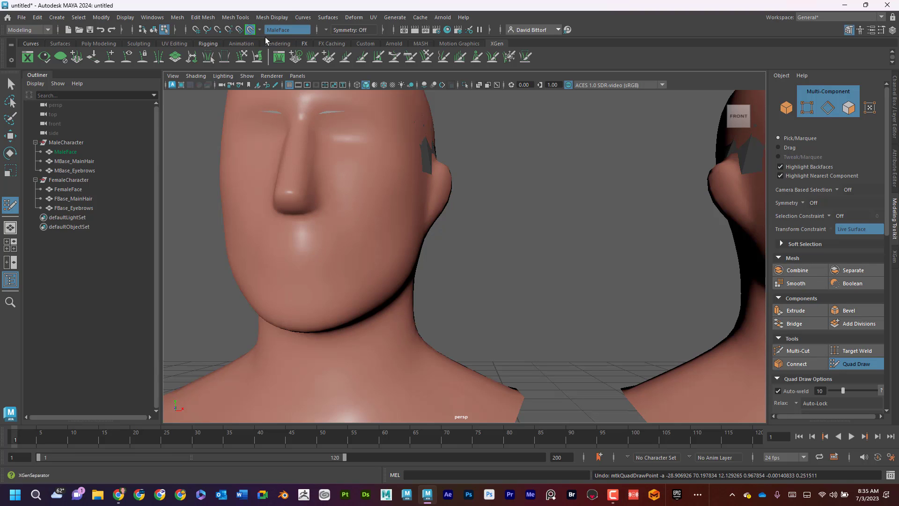
Set symmetry to Object X and draw three mirrored quads from the front of the ear down toward the cheek
click(348, 30)
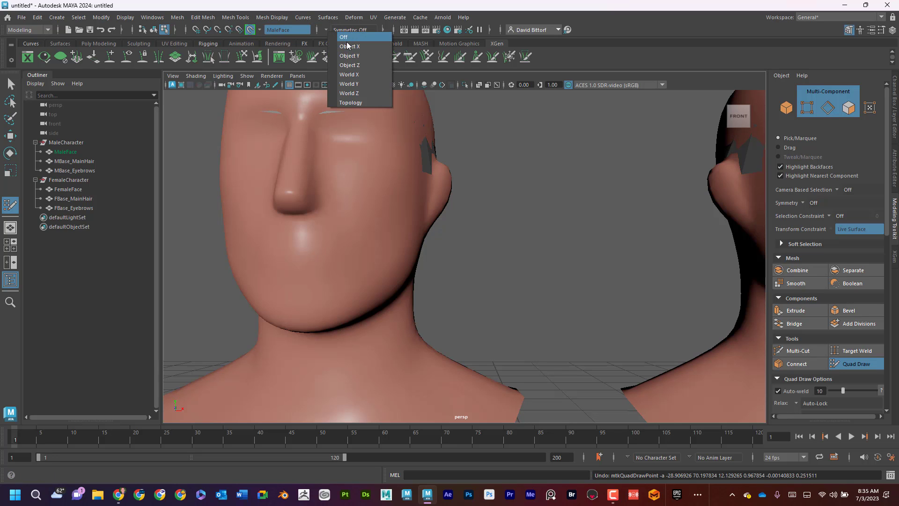
click(346, 46)
alt+drag(436, 183, 341, 183)
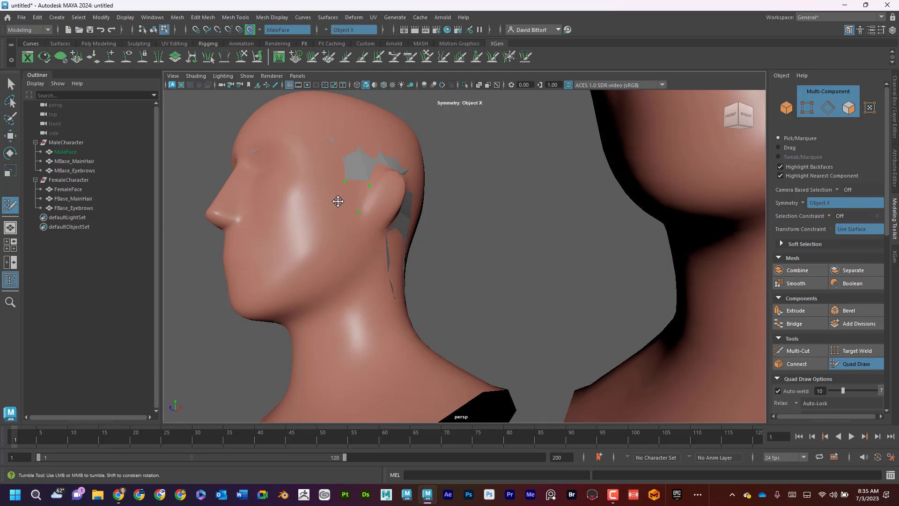
click(338, 202)
shift+click(353, 196)
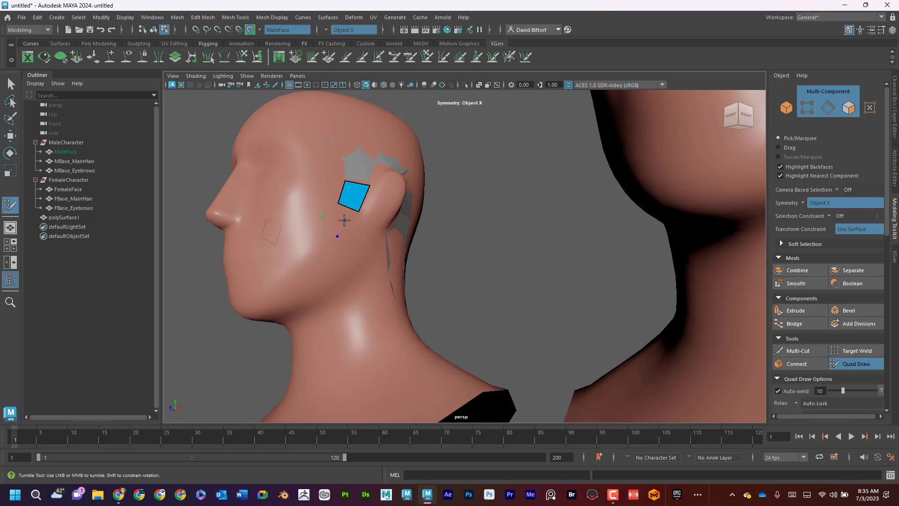
shift+click(344, 220)
mouse_move(331, 210)
alt+mouse_down()
mouse_move(373, 231)
mouse_move(324, 205)
alt+mouse_up()
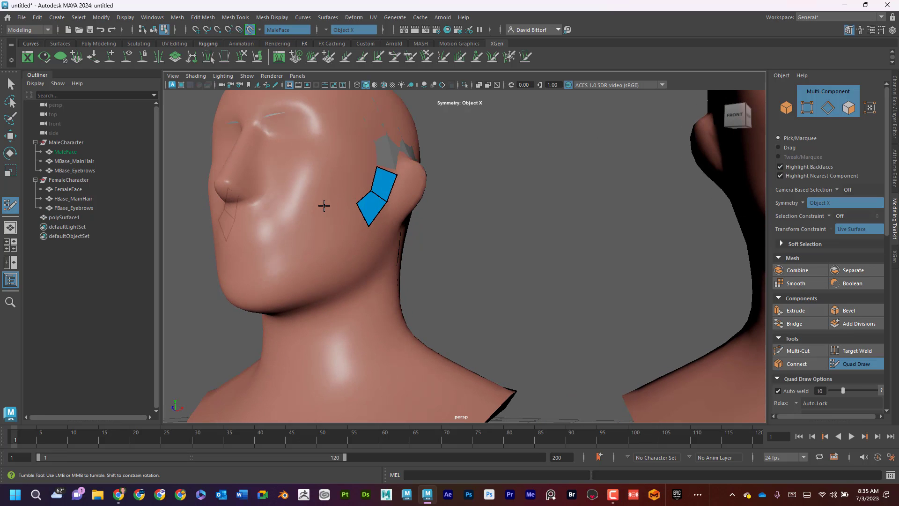
click(339, 237)
shift+click(343, 221)
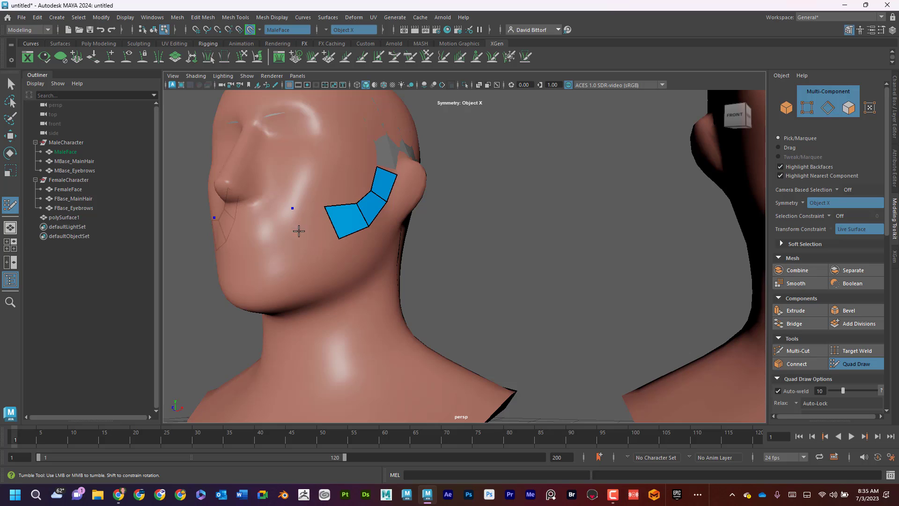
Extend the mirrored quad strip across the cheeks and join both sides on the upper lip beneath the nose
mouse_move(311, 217)
alt+mouse_down()
mouse_move(330, 194)
mouse_move(323, 172)
alt+mouse_up()
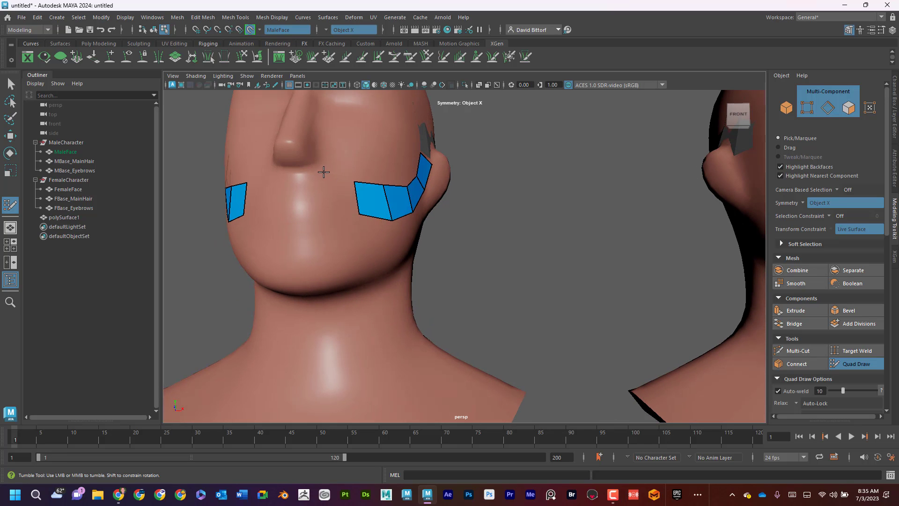
shift+click(334, 204)
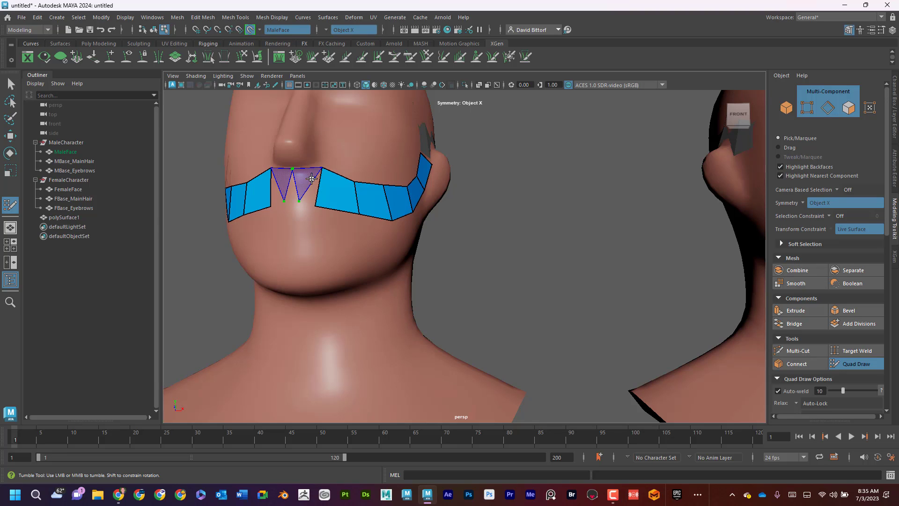
shift+click(297, 200)
Draw a second row of mirrored quads under the first strip, from below the ear along the jaw toward the chin
alt+drag(296, 199, 355, 235)
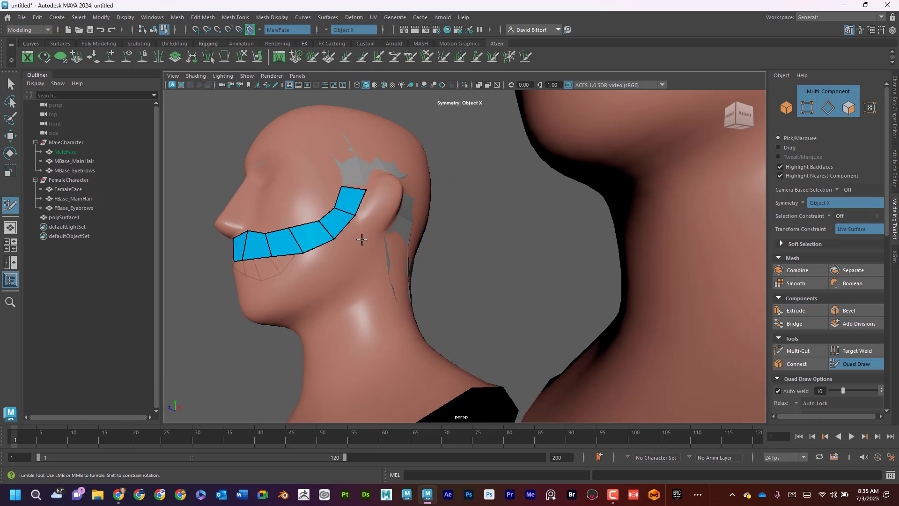
shift+click(340, 260)
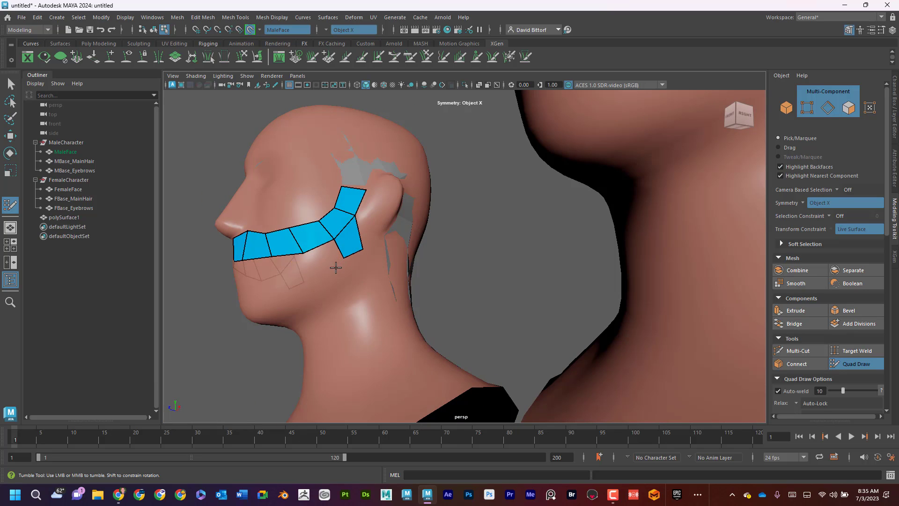
shift+click(304, 275)
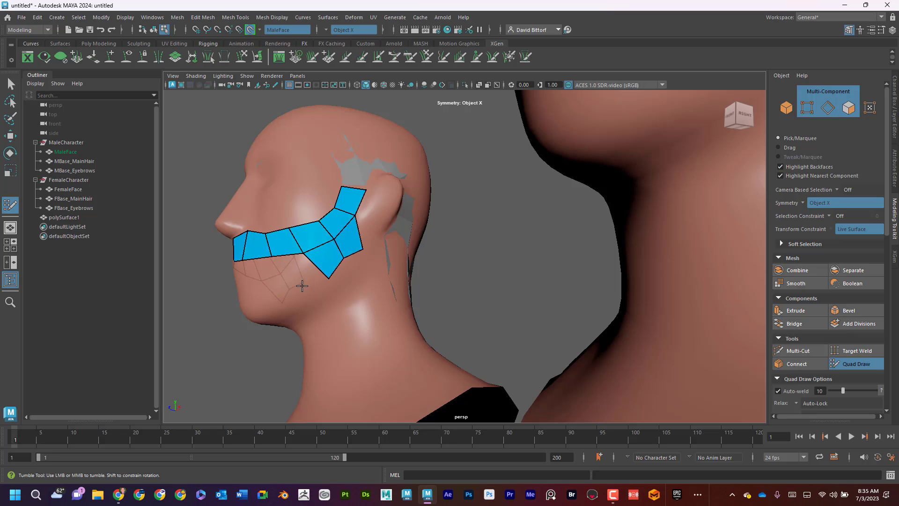
alt+drag(304, 278, 296, 230)
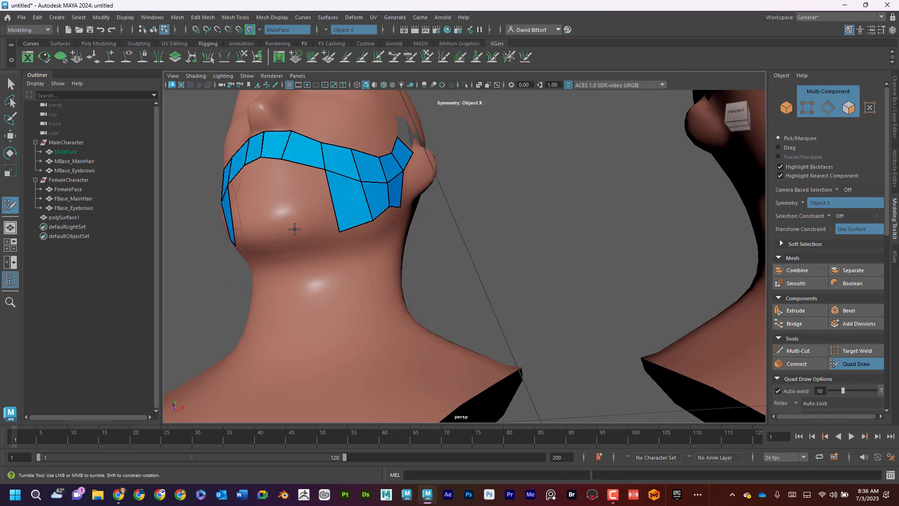
alt+drag(341, 187, 343, 190)
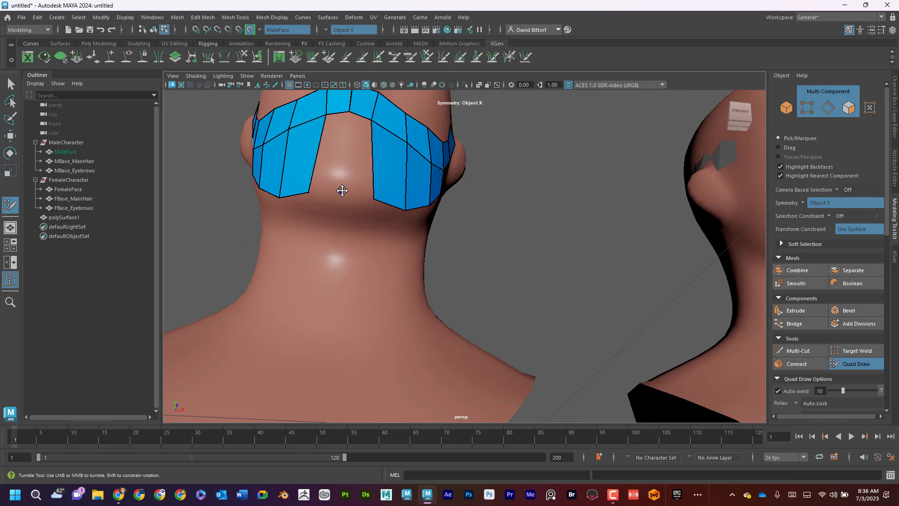
Place centre points on the chin and fill the gap so both sides of the second row join
click(341, 192)
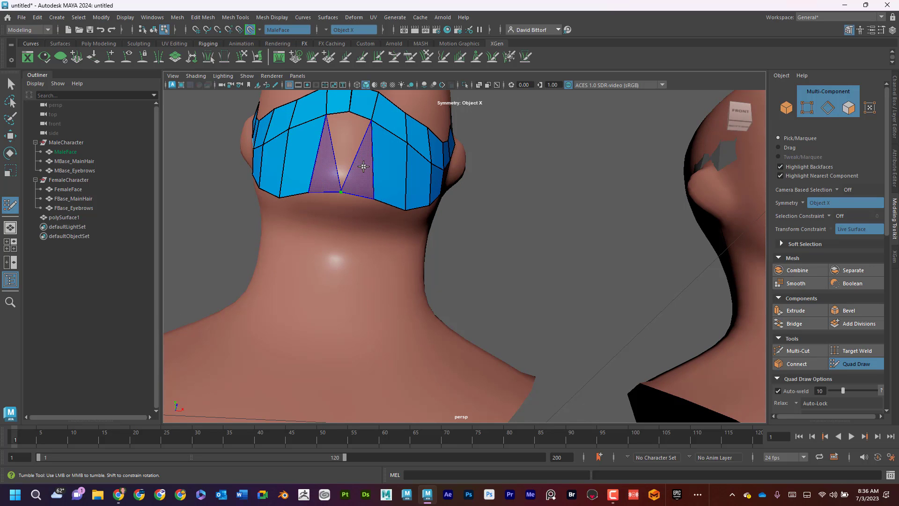
alt+drag(373, 154, 318, 182)
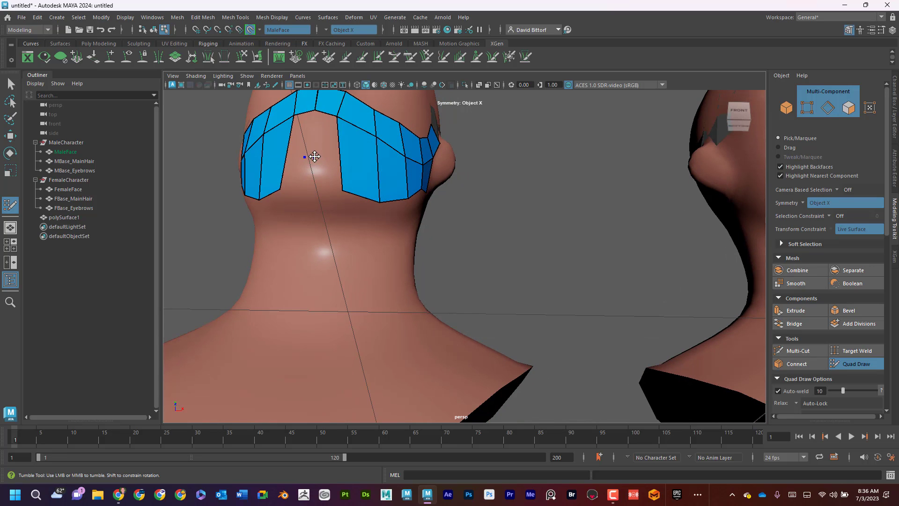
shift+click(332, 138)
shift+click(310, 162)
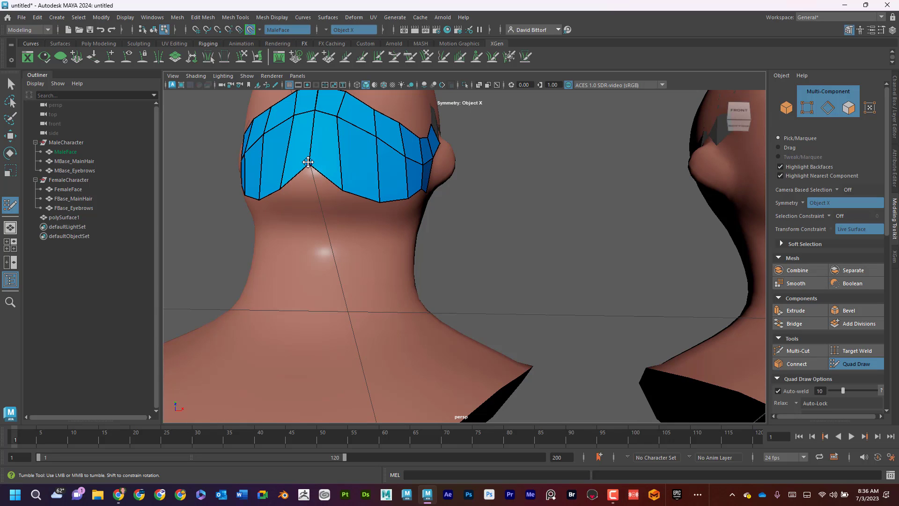
Add further mirrored quads over the chin and jaw, wrapping the mesh onto the underside of the chin
alt+drag(305, 195, 313, 229)
alt+middle_drag(313, 219, 347, 189)
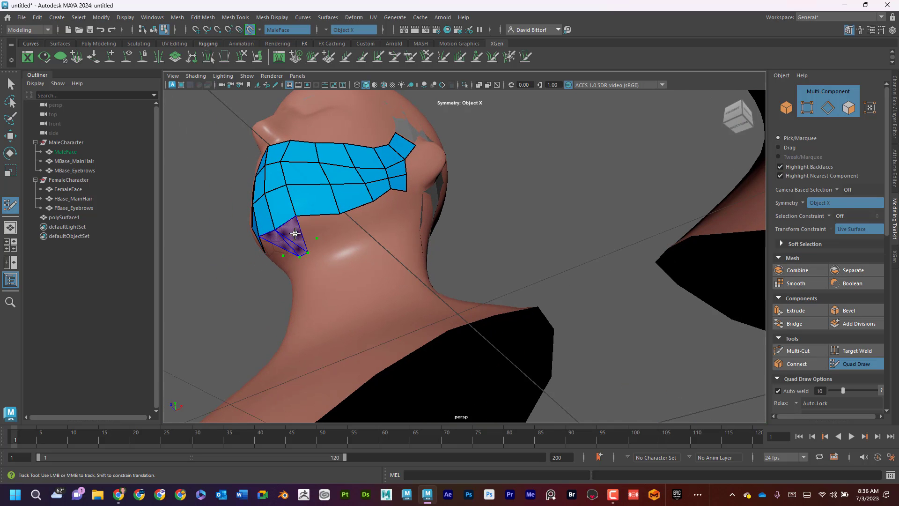
mouse_move(294, 235)
alt+mouse_down()
mouse_move(371, 211)
mouse_move(393, 155)
alt+mouse_up()
shift+click(394, 155)
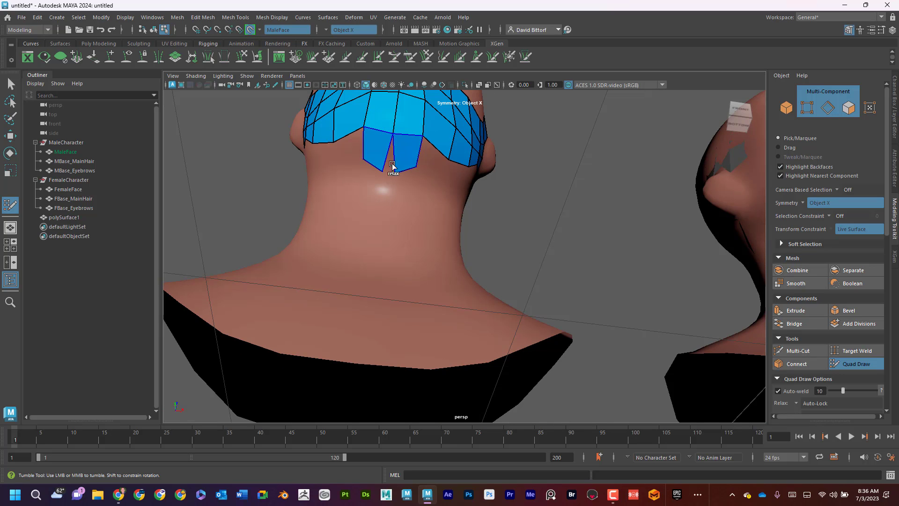
alt+drag(417, 166, 356, 245)
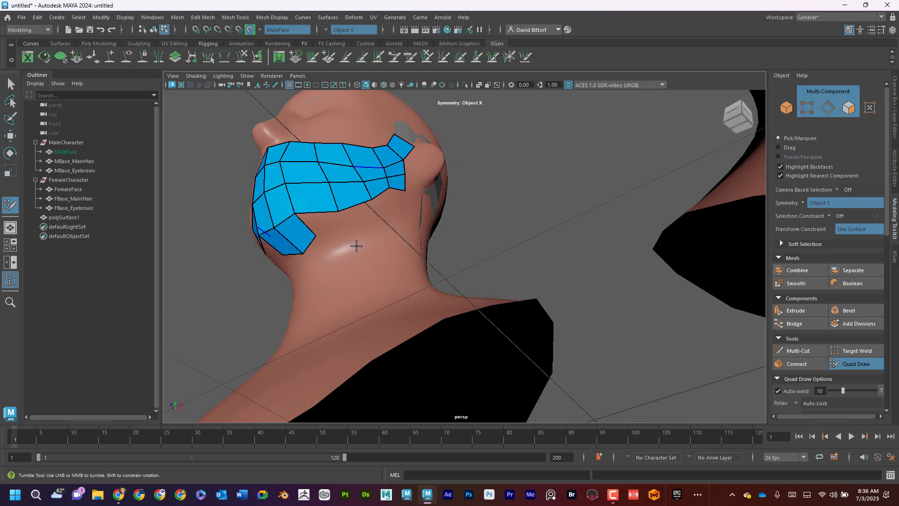
shift+click(335, 223)
Continue the lower row of mirrored quads up along the jawline to the area below and behind the earlobe
alt+drag(386, 204, 365, 269)
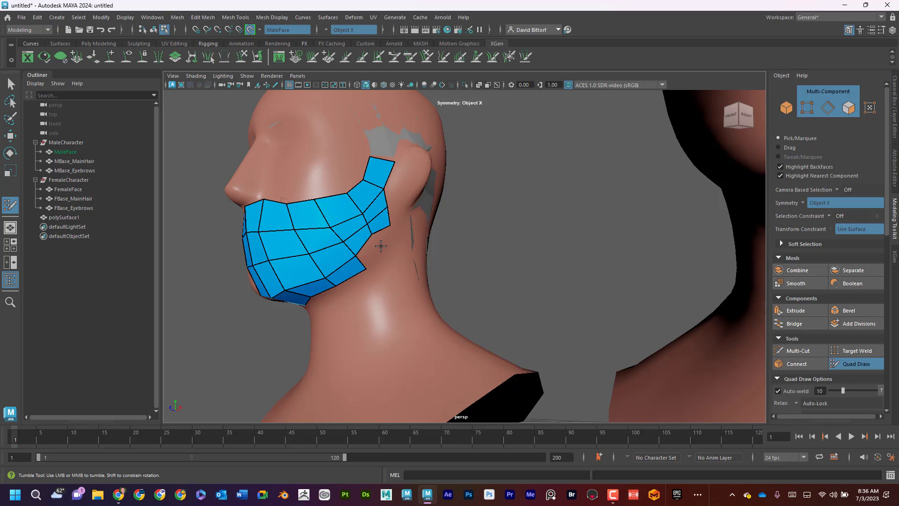
shift+click(369, 253)
mouse_move(398, 223)
alt+mouse_down()
mouse_move(400, 245)
mouse_move(370, 237)
alt+mouse_up()
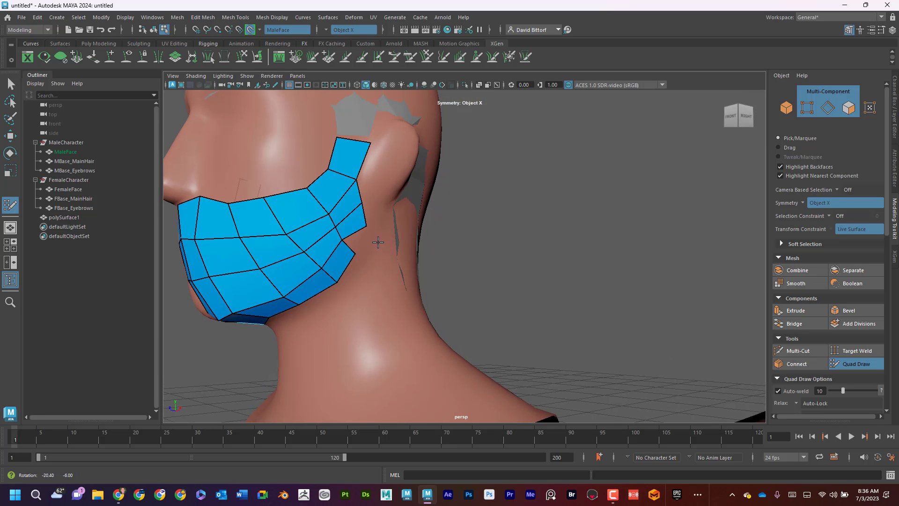
shift+click(365, 234)
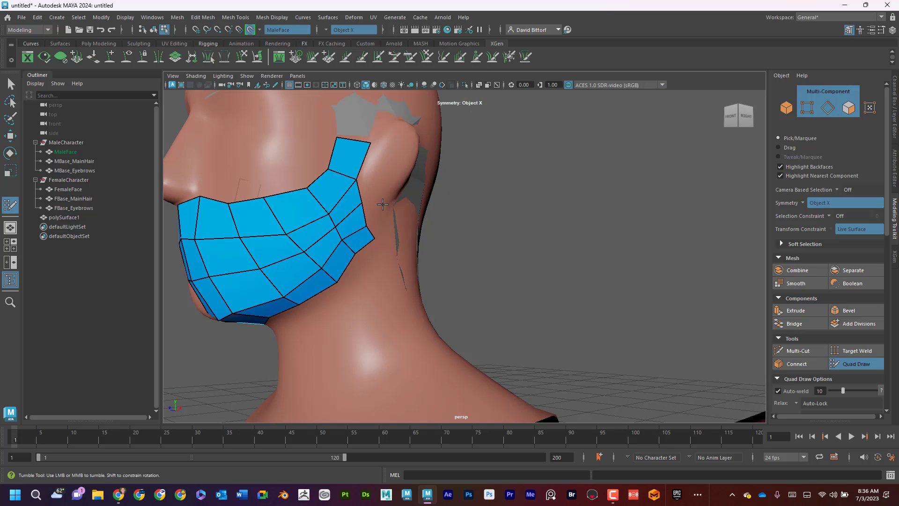
shift+click(386, 219)
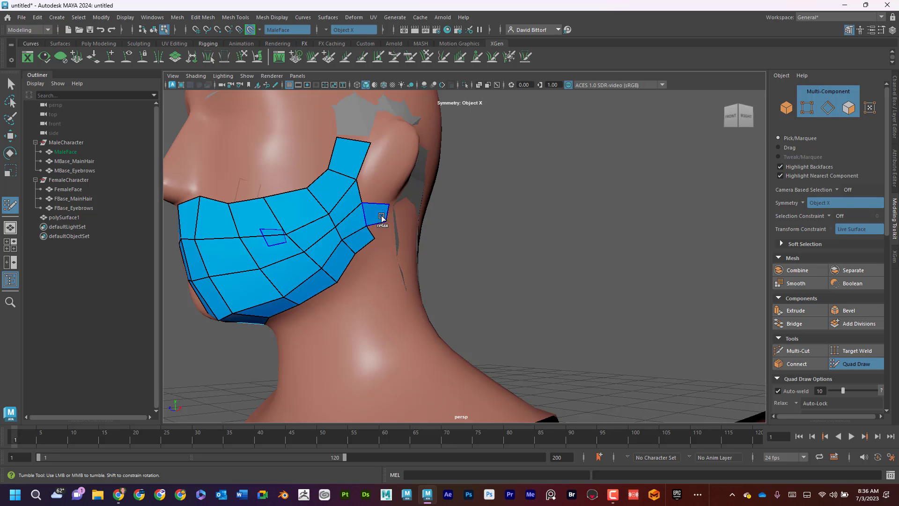
alt+drag(387, 219, 380, 222)
shift+click(383, 238)
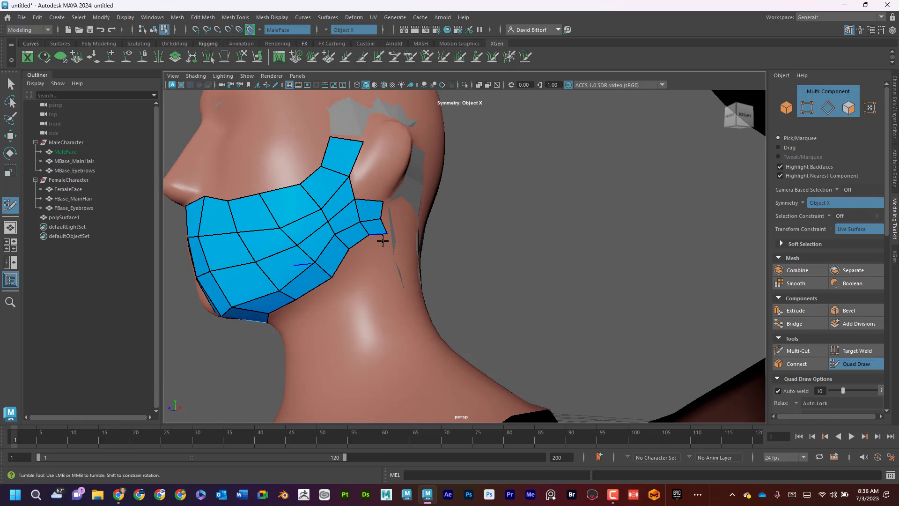
Fill mirrored quads from the underside of the chin onto the upper neck and move the loose vertex to close the gap between them
alt+drag(340, 297, 273, 223)
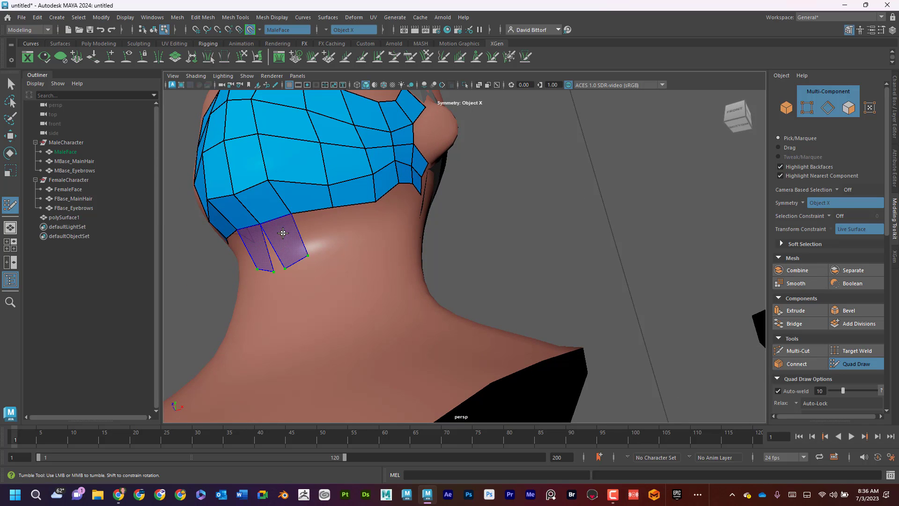
shift+click(288, 238)
shift+click(323, 239)
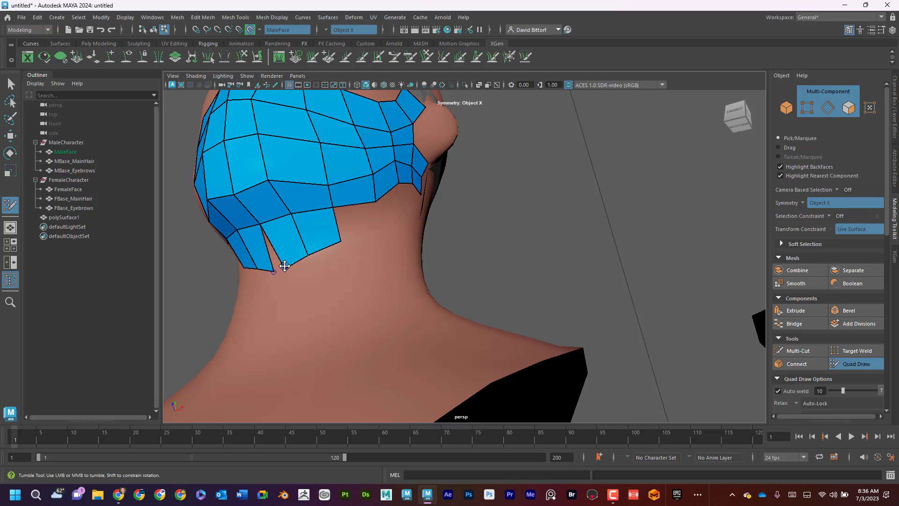
drag(283, 267, 277, 267)
mouse_move(364, 233)
alt+mouse_down()
mouse_move(347, 240)
mouse_move(357, 254)
alt+mouse_up()
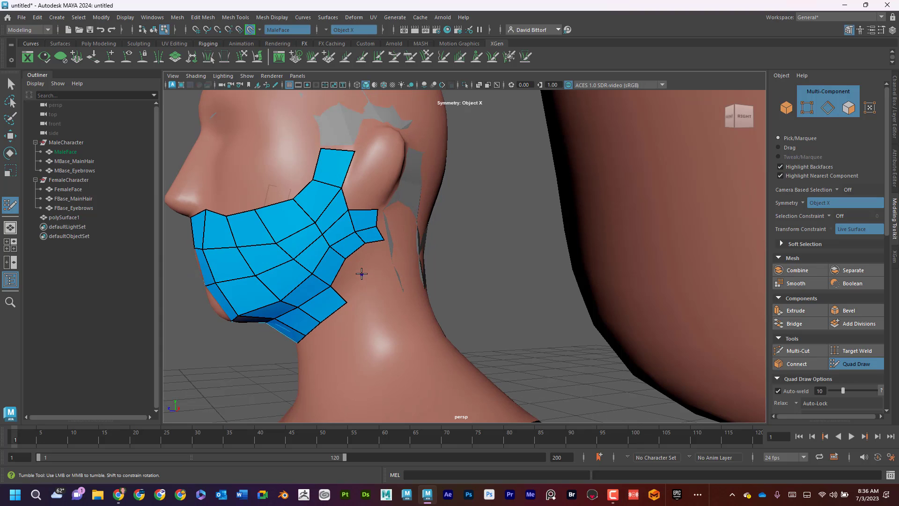
Continue the upper-neck row of mirrored quads along the jaw to the area behind the earlobe and even out the surrounding vertices
shift+click(382, 257)
shift+click(378, 249)
drag(383, 238, 323, 338)
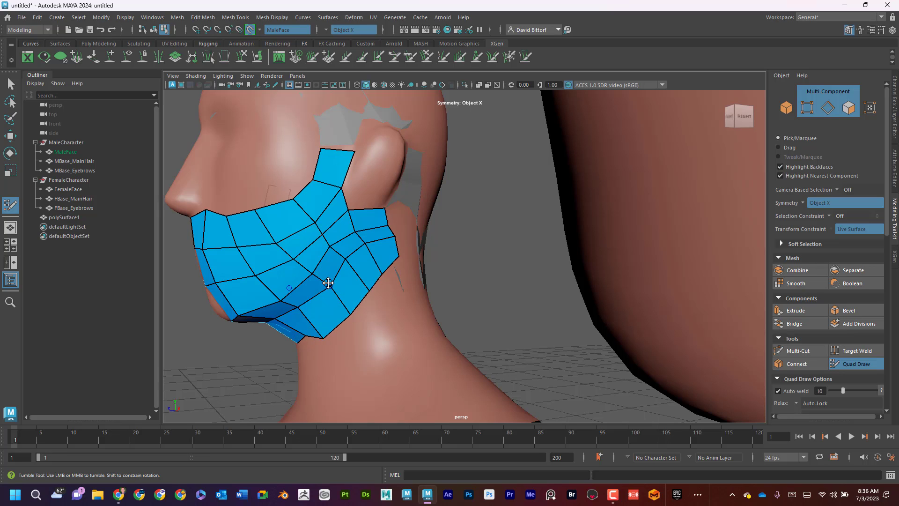
drag(331, 285, 375, 253)
drag(296, 284, 275, 312)
alt+right_drag(364, 291, 323, 272)
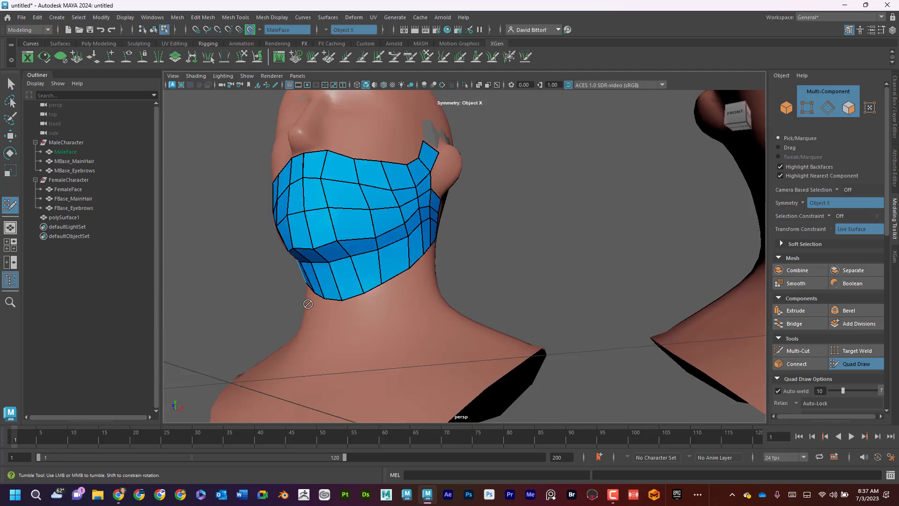
Extend the beard mesh with another mirrored row of quads down the neck, from below the chin to behind the ear
mouse_move(323, 271)
alt+mouse_down()
mouse_move(379, 277)
mouse_move(425, 224)
mouse_move(363, 227)
mouse_move(355, 201)
alt+mouse_up()
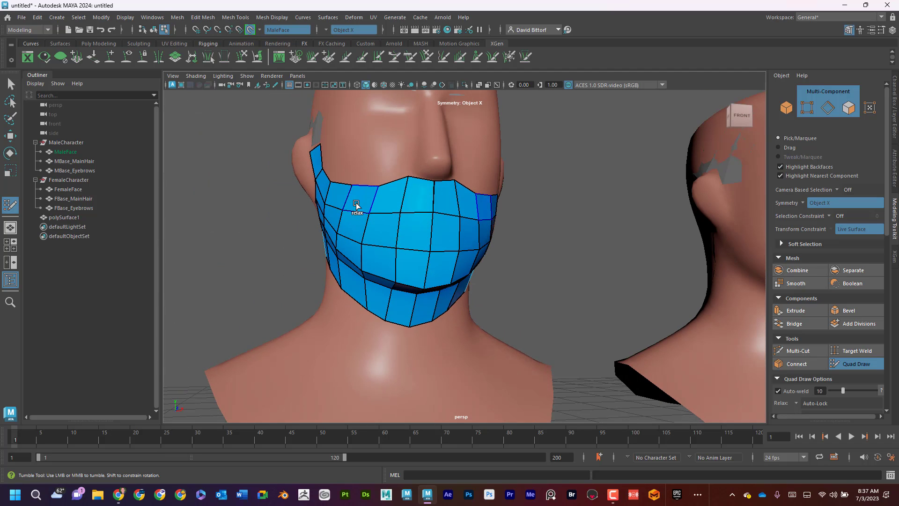
alt+drag(458, 207, 327, 226)
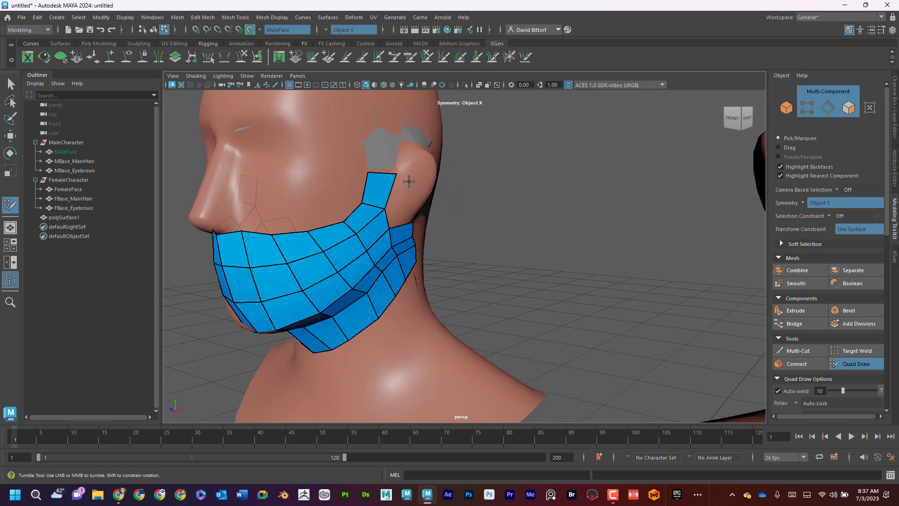
mouse_move(407, 207)
alt+mouse_down()
mouse_move(407, 180)
mouse_move(373, 155)
mouse_move(440, 148)
alt+mouse_up()
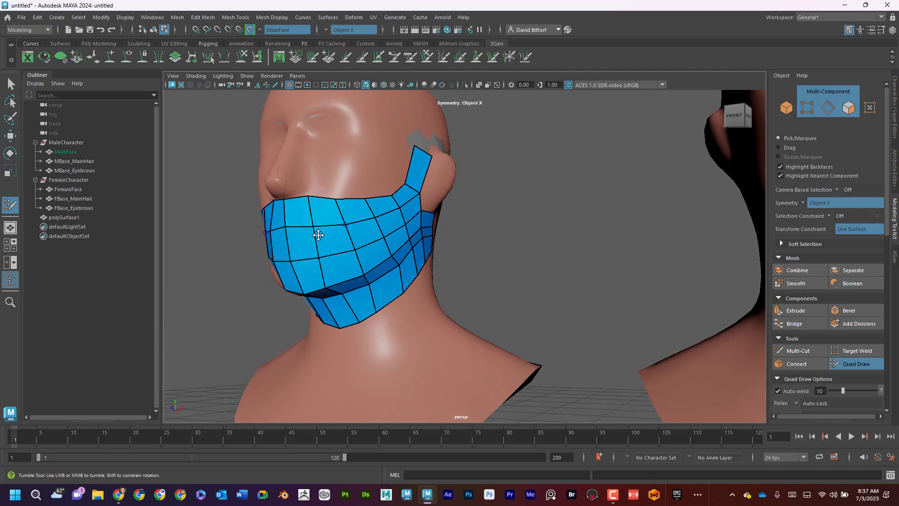
alt+drag(315, 235, 395, 226)
scroll(542, 261, up, 5)
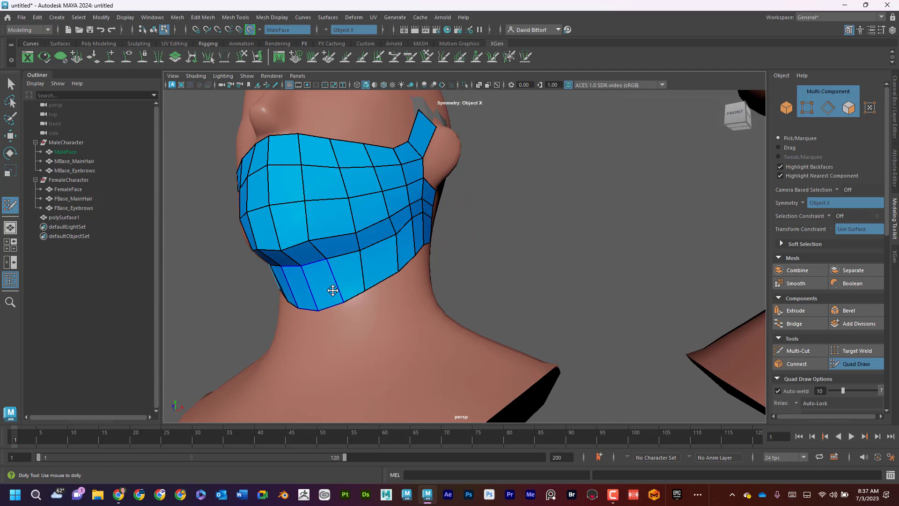
drag(353, 303, 365, 343)
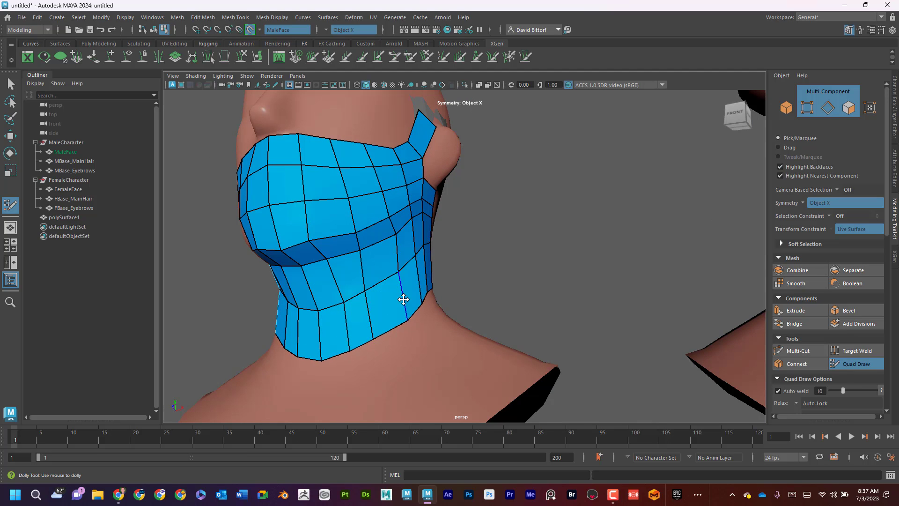
alt+drag(473, 263, 473, 289)
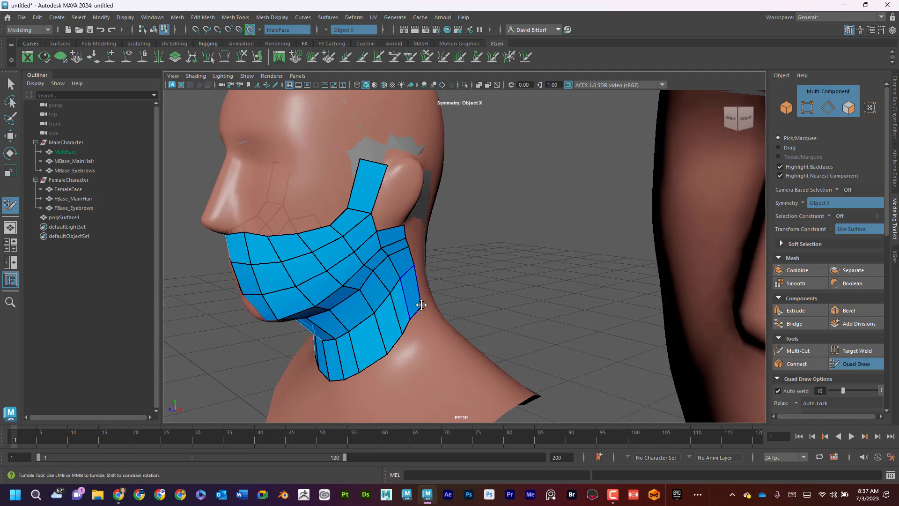
scroll(473, 290, up, 3)
Leave Quad Draw and switch the beard mesh back to object mode
mouse_move(380, 322)
alt+mouse_down()
mouse_move(414, 305)
mouse_move(381, 301)
mouse_move(287, 373)
mouse_move(260, 373)
mouse_move(377, 229)
alt+mouse_up()
key(Caps_Lock)
scroll(412, 274, down, 5)
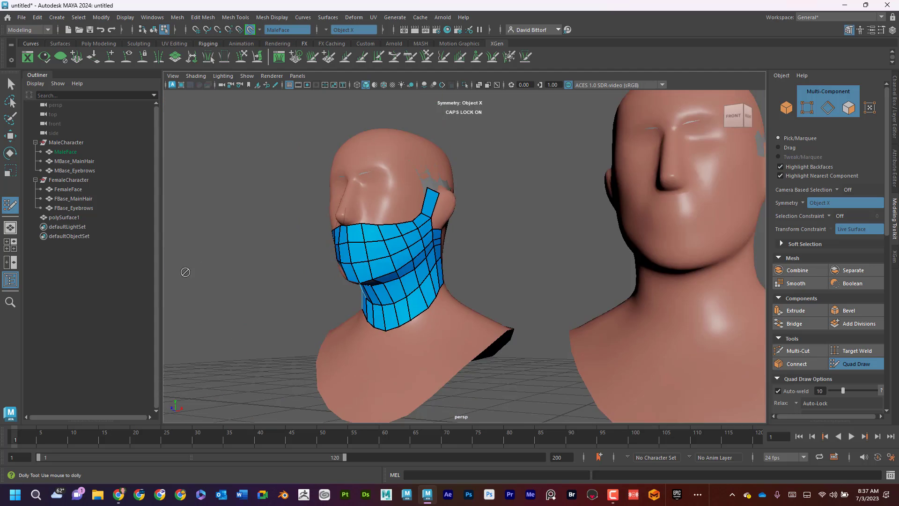
alt+drag(187, 271, 240, 291)
scroll(240, 291, up, 1)
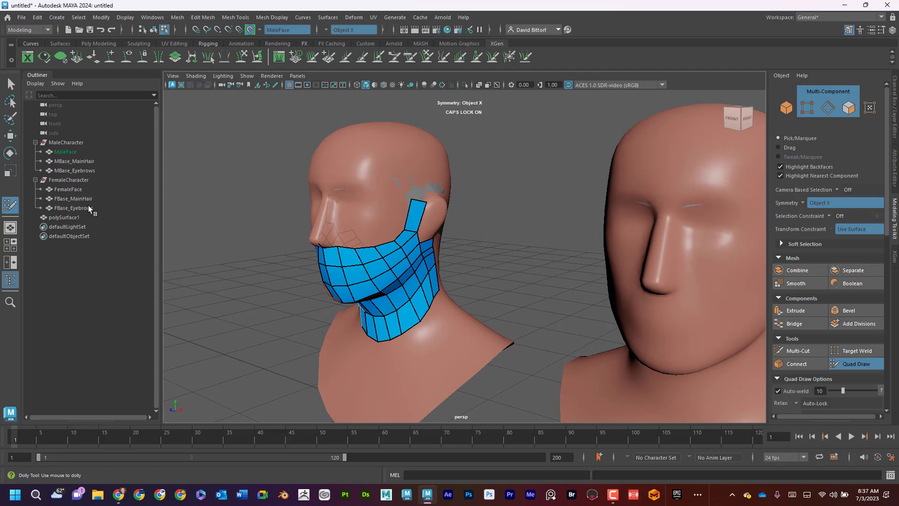
click(11, 83)
right_drag(383, 216, 414, 208)
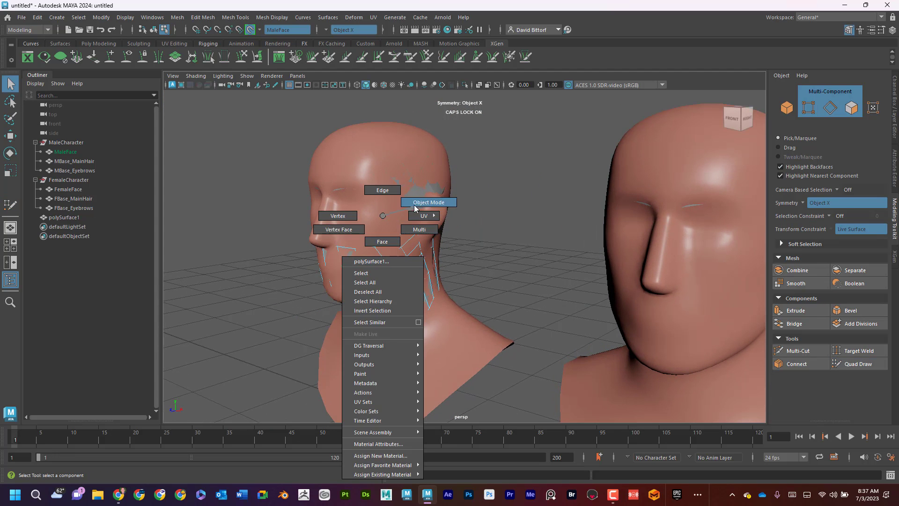
Open the UV Editor and apply a planar UV projection to all faces of the beard mesh
click(373, 17)
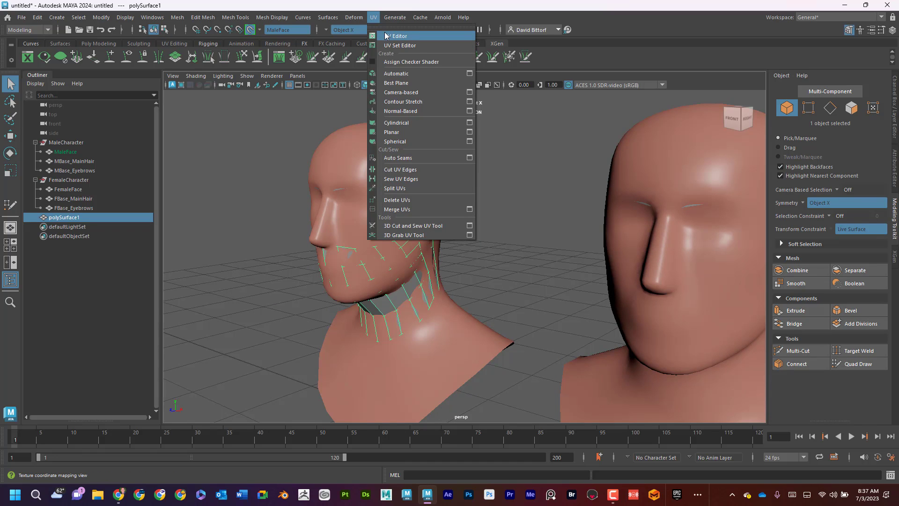
click(389, 36)
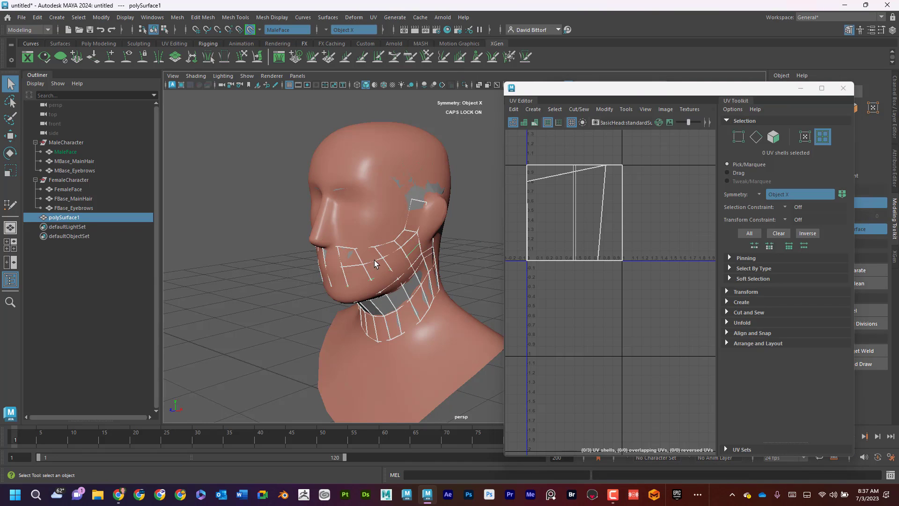
right_drag(375, 260, 375, 247)
drag(217, 158, 493, 401)
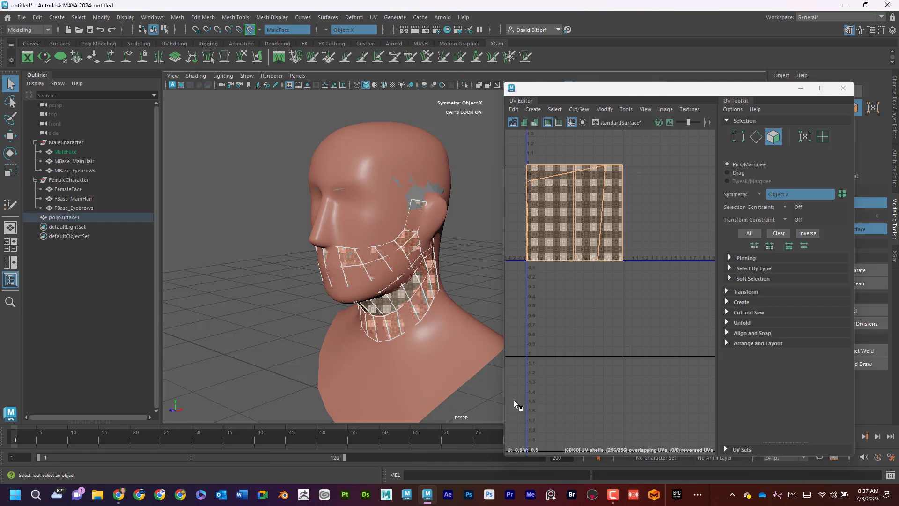
alt+middle_drag(414, 205, 349, 205)
click(372, 18)
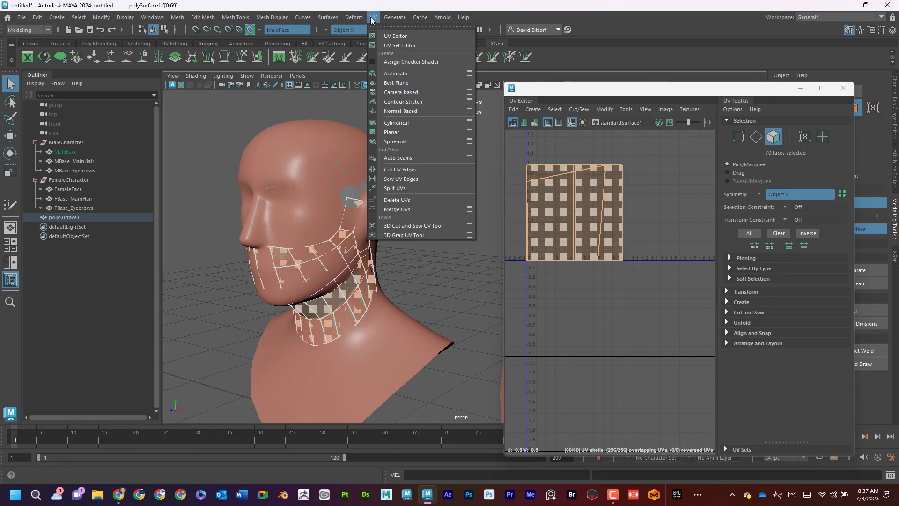
click(391, 132)
Select the beard's projected UV shell and unfold it
right_click(574, 185)
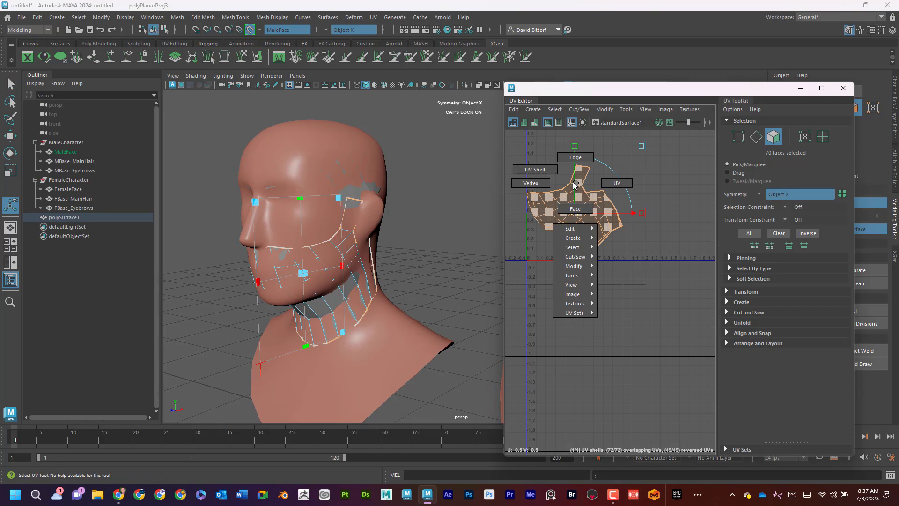
click(543, 171)
click(555, 209)
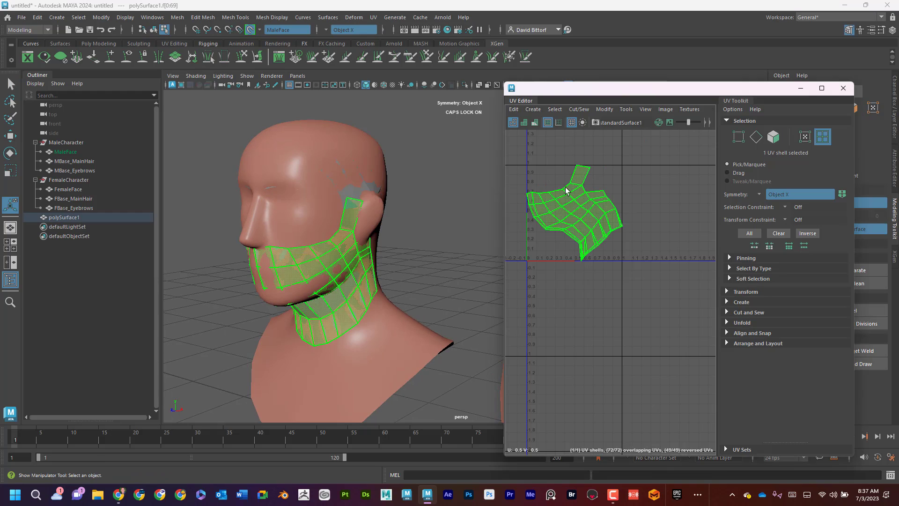
click(604, 109)
click(625, 412)
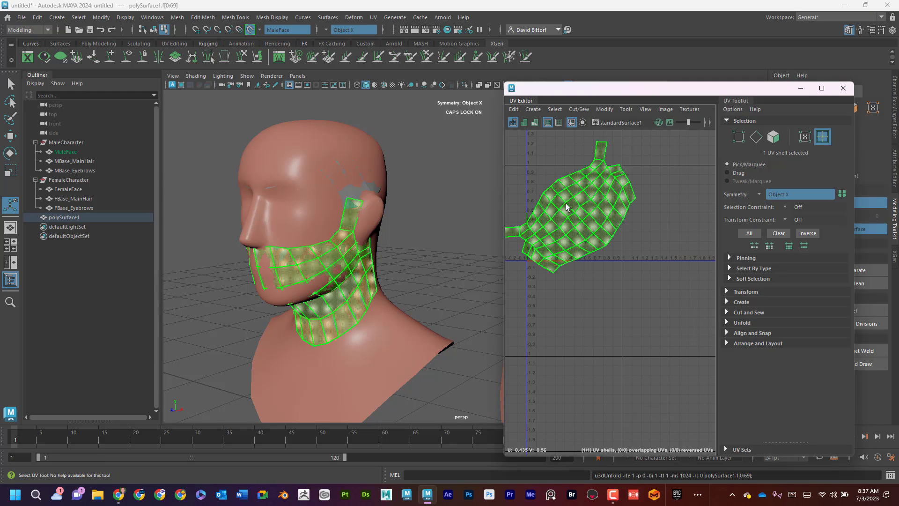
Rotate the beard's UV shell upright, fit it inside the 0 to 1 UV square, and close the UV Editor
right_drag(566, 203, 534, 189)
click(580, 199)
key(e)
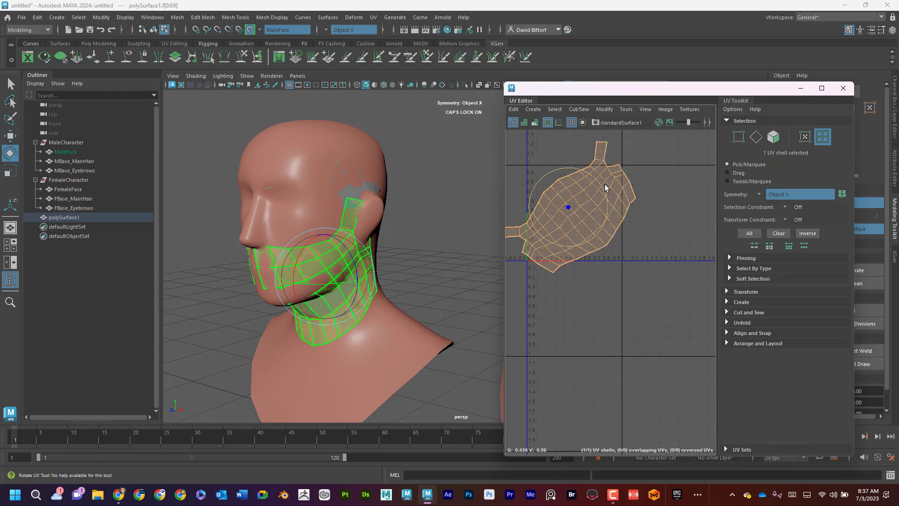
drag(605, 187, 573, 226)
key(w)
key(r)
key(w)
key(r)
key(w)
click(843, 88)
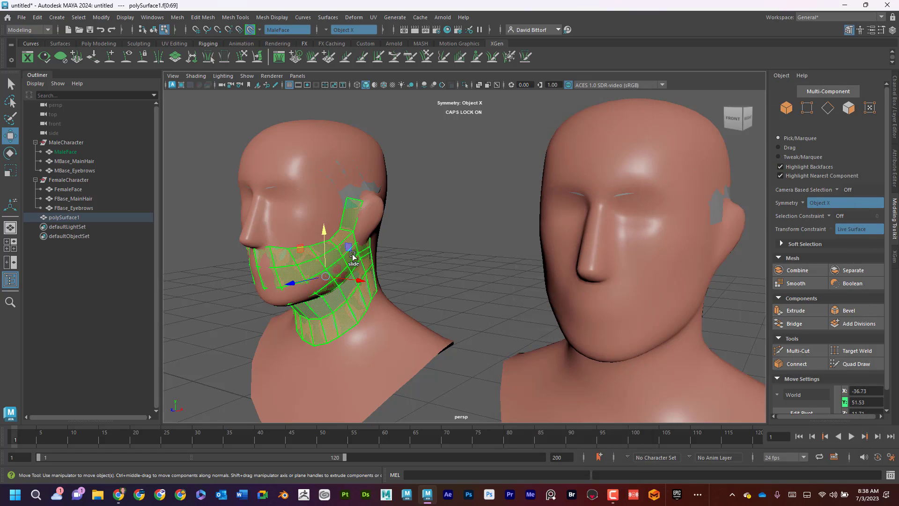
Return the beard mesh to object mode and parent it under the MaleCharacter group
right_drag(282, 260, 328, 204)
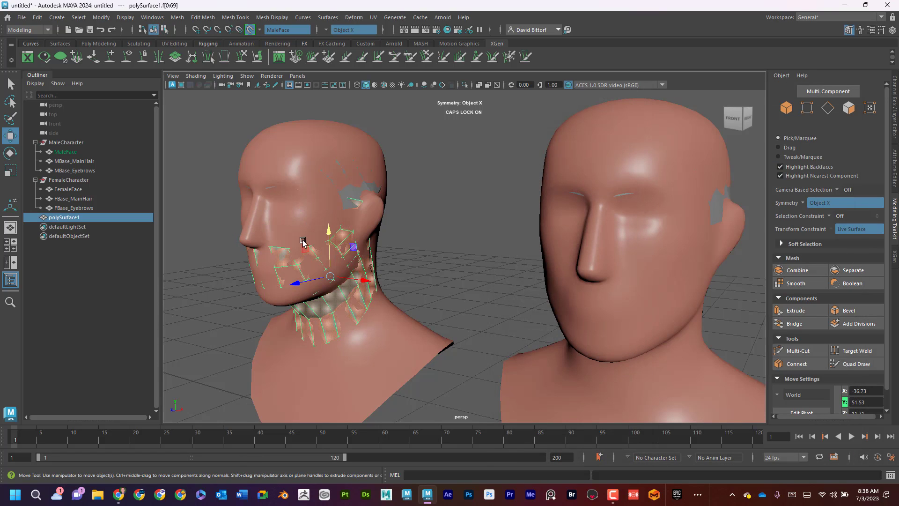
click(63, 217)
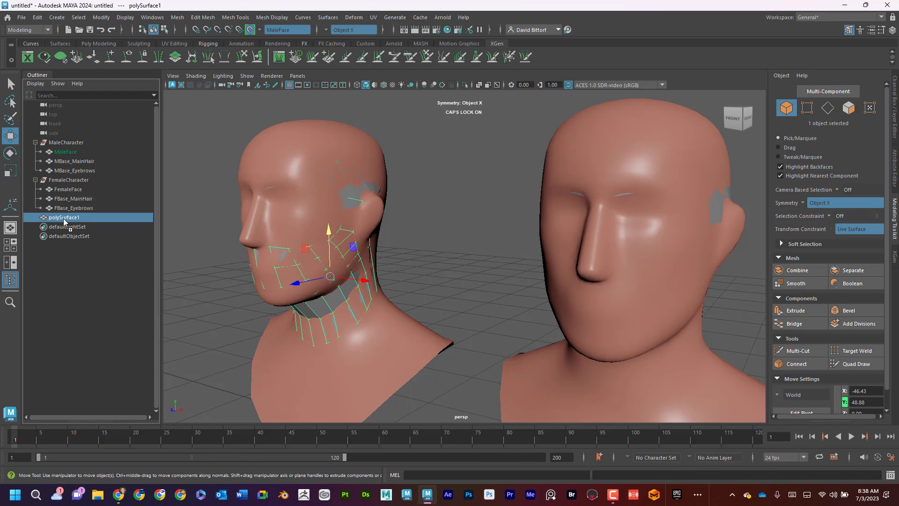
drag(63, 218, 74, 147)
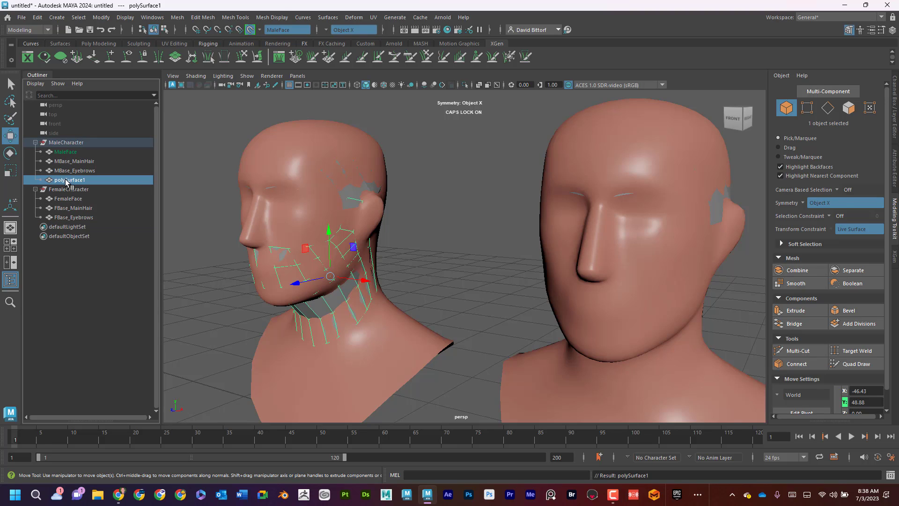
Rename the beard mesh as MBase_Beard
double_click(70, 181)
key(BackSpace)
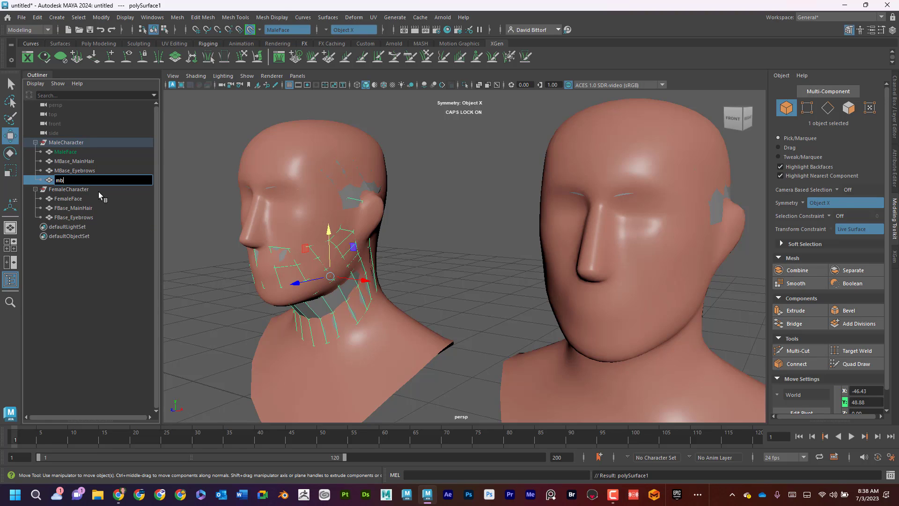
key(Caps_Lock)
text(MBase_Beard)
key(Return)
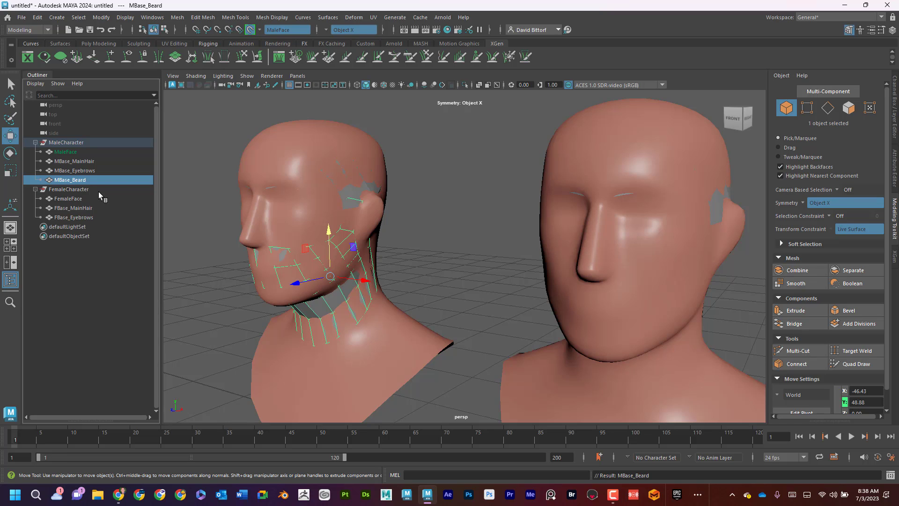
Examine the UV layouts of the male hair, eyebrow and beard bases, FemaleFace and FBase_MainHair in the UV Editor
click(397, 241)
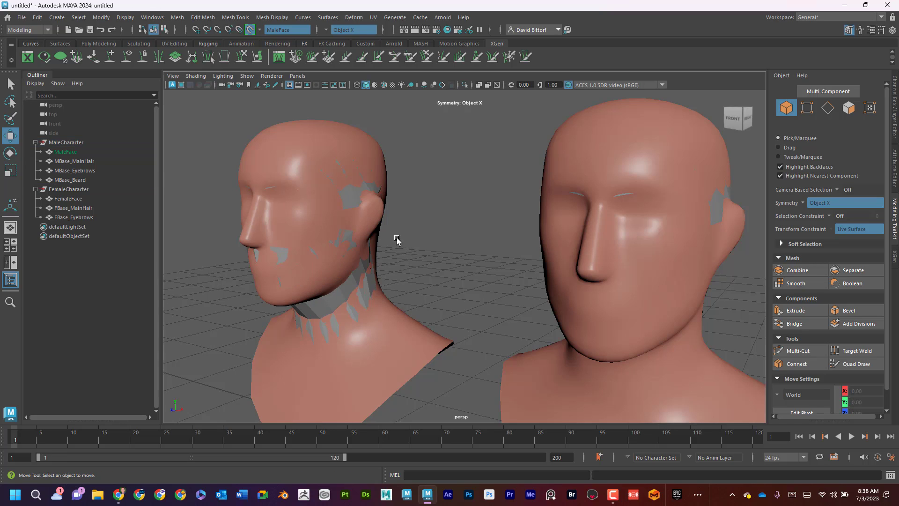
alt+drag(397, 241, 405, 28)
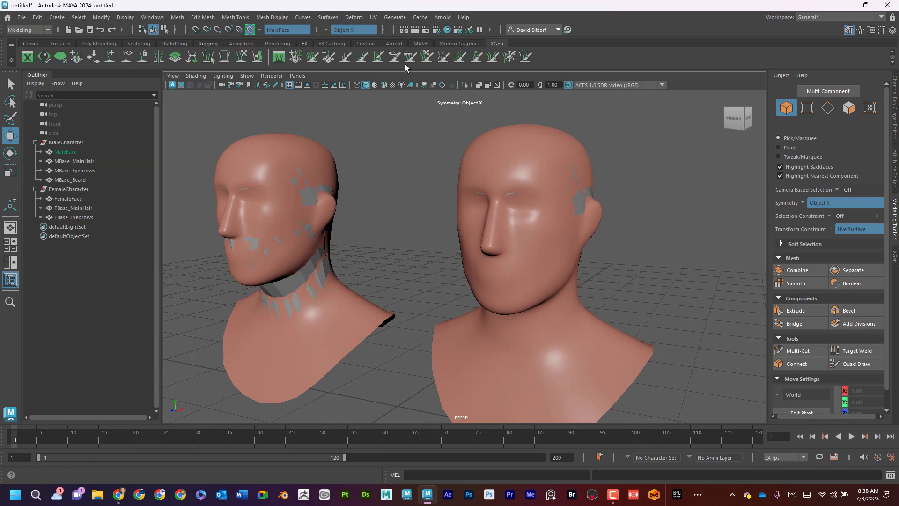
click(373, 17)
click(395, 37)
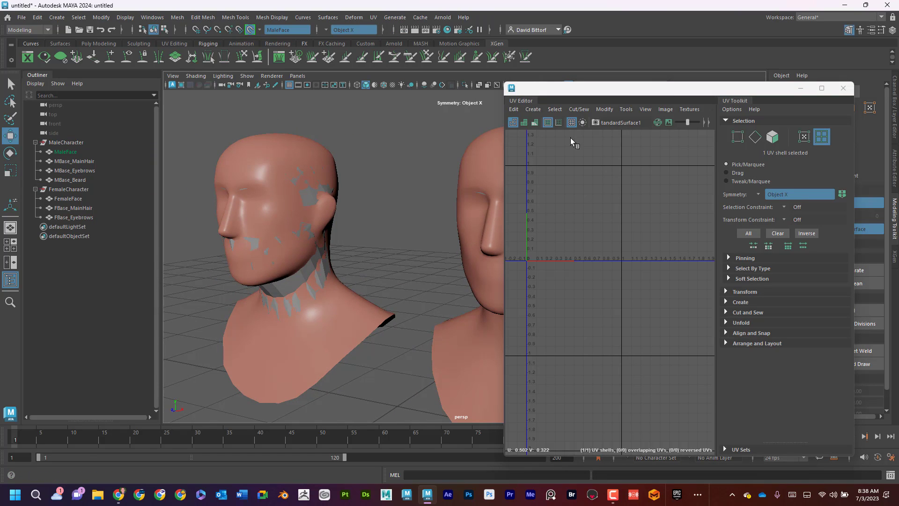
click(74, 162)
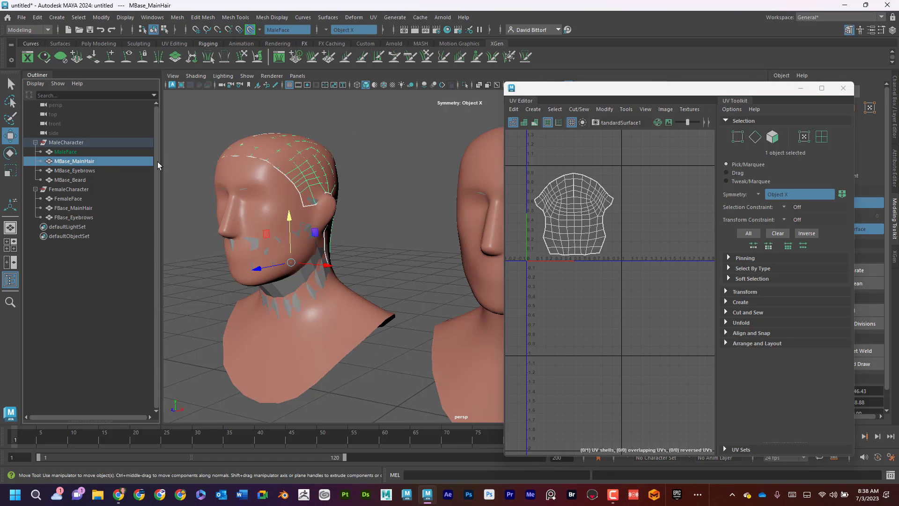
click(78, 171)
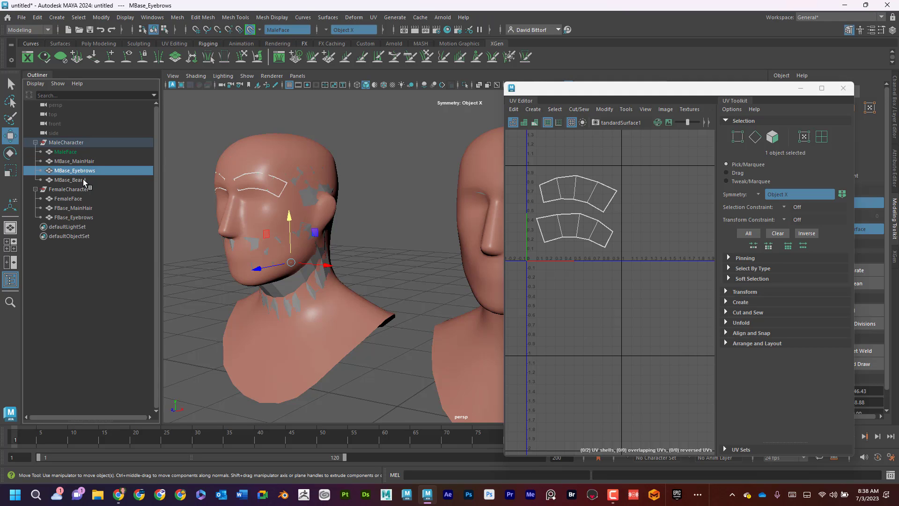
click(84, 181)
click(81, 199)
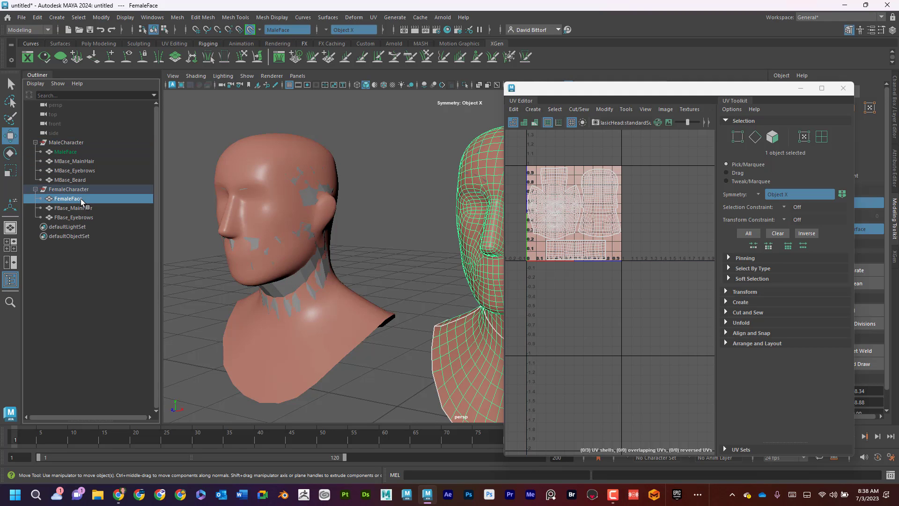
click(79, 208)
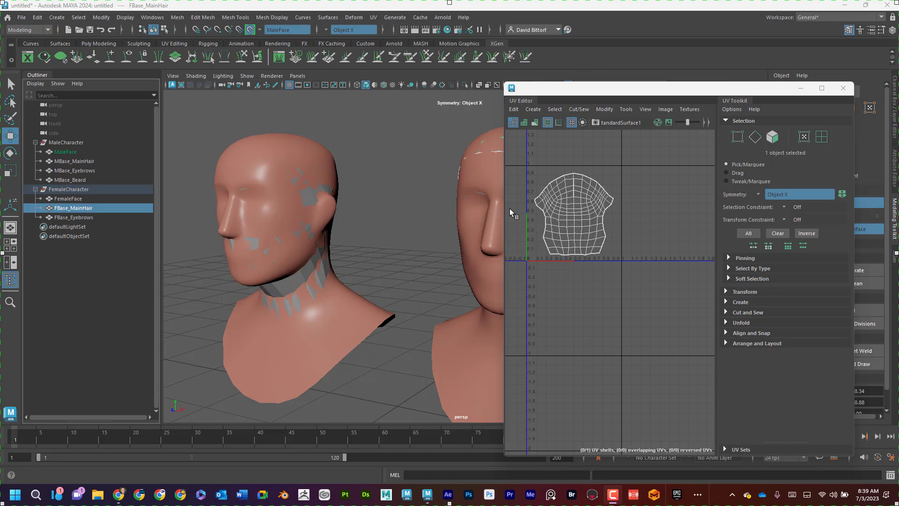
Check the UV layout of FBase_Eyebrows and close the UV Editor
click(68, 218)
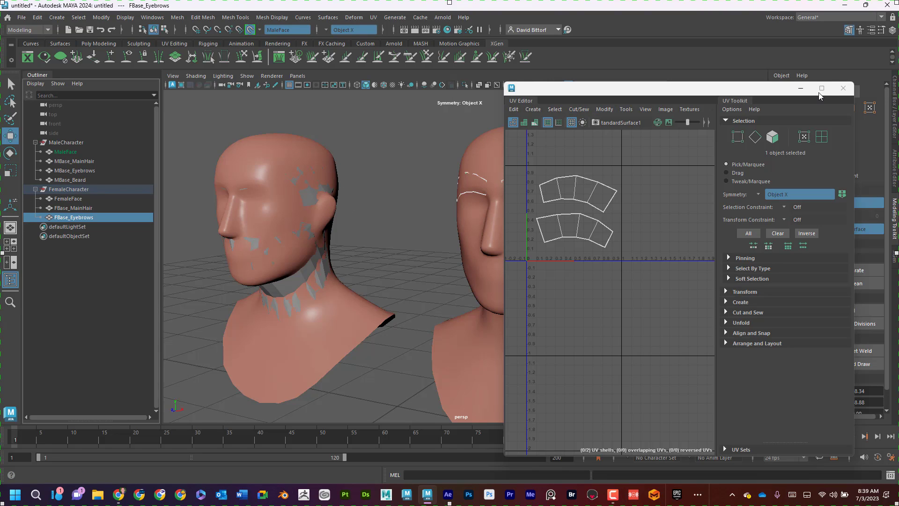
click(843, 88)
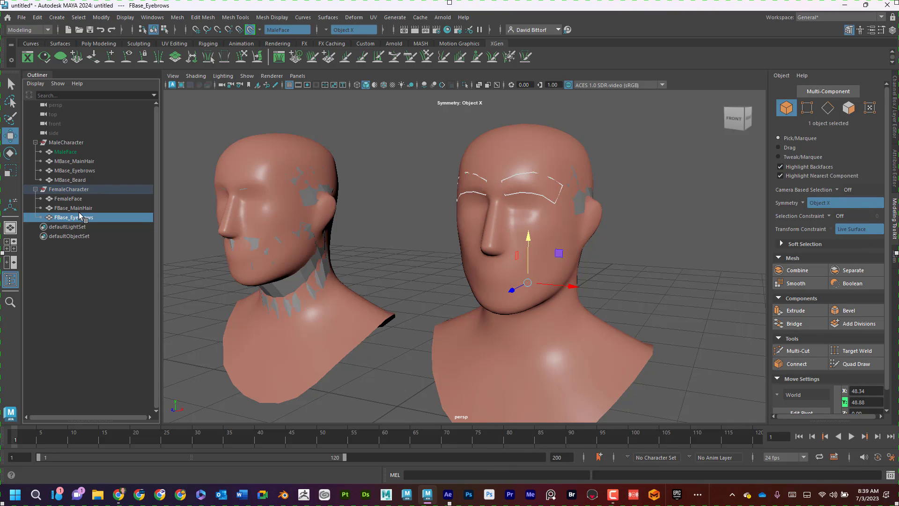
Set the Face display layer to Template and return to object mode
click(95, 161)
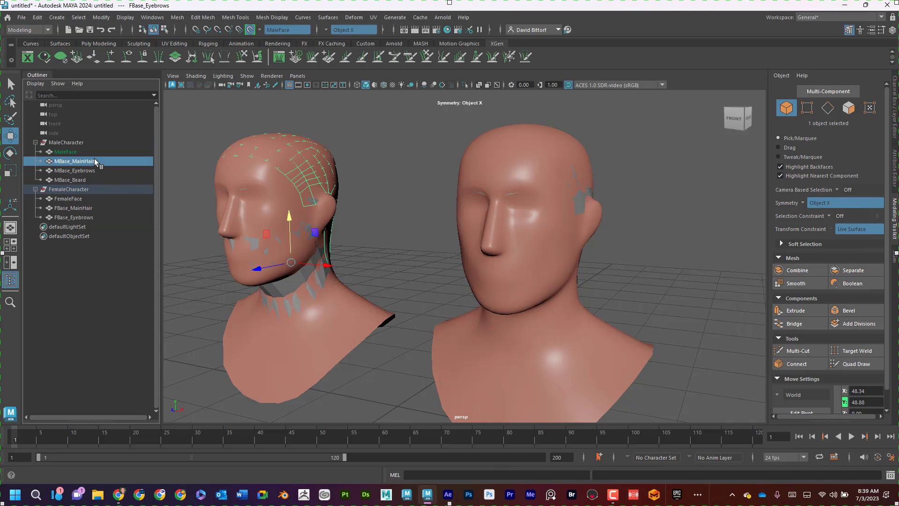
click(895, 86)
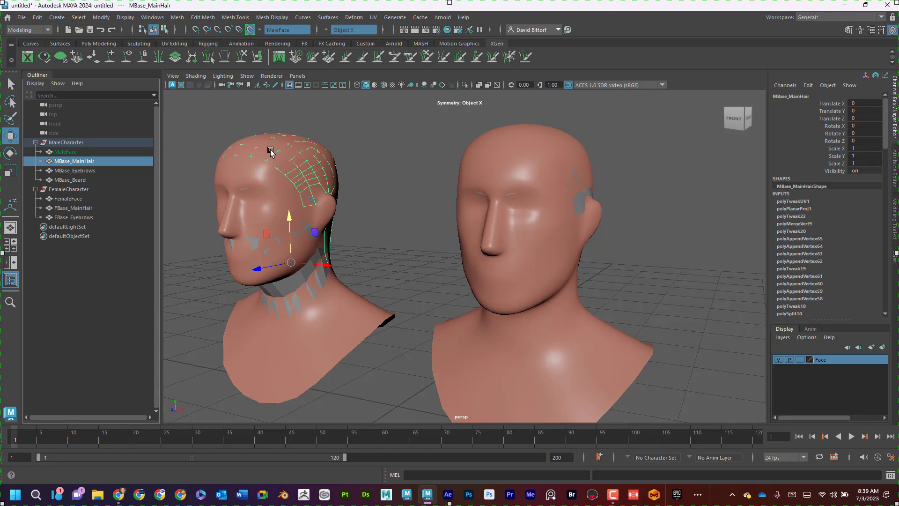
click(800, 360)
click(305, 159)
right_drag(305, 159, 323, 150)
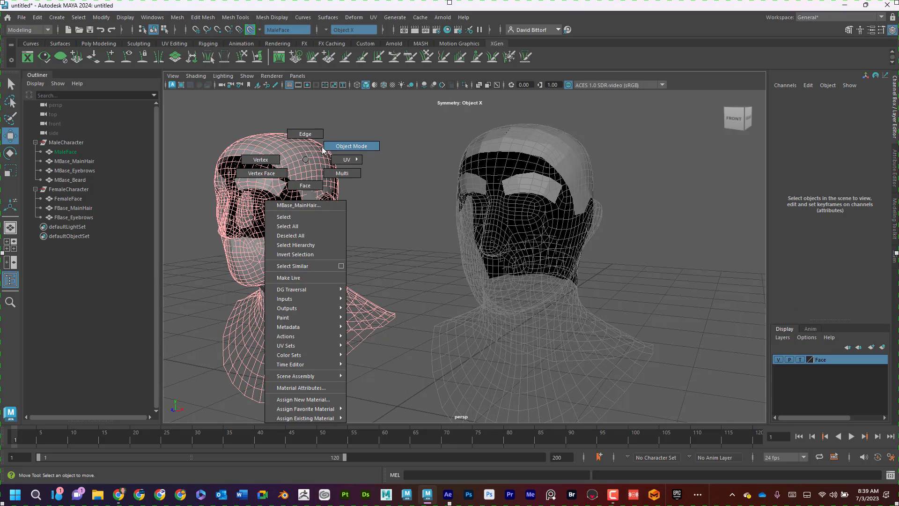
Delete the construction history and freeze the transformations of all five male and female hair, eyebrow and beard base meshes
drag(192, 104, 633, 360)
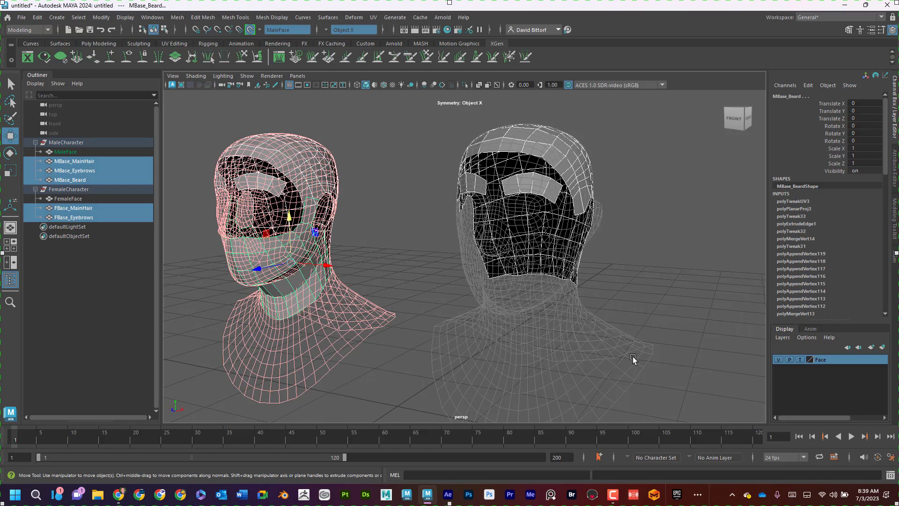
click(38, 19)
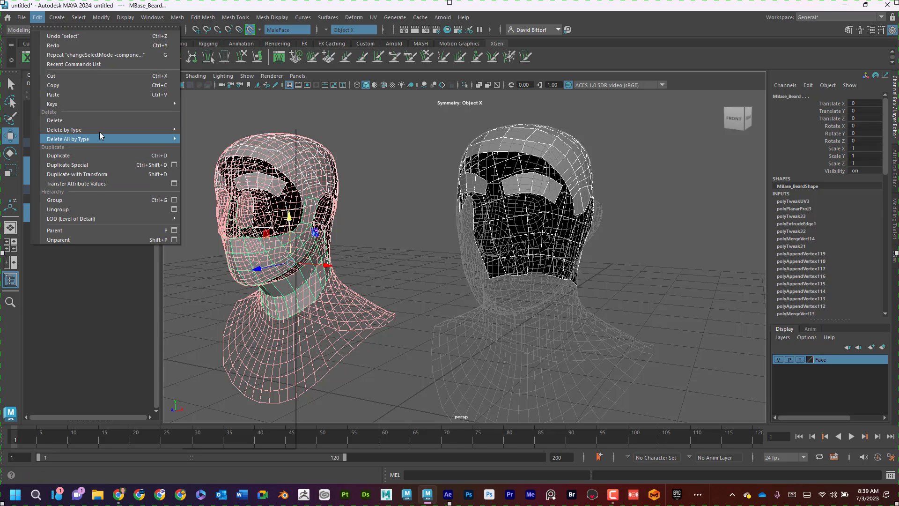
mouse_move(100, 137)
click(251, 131)
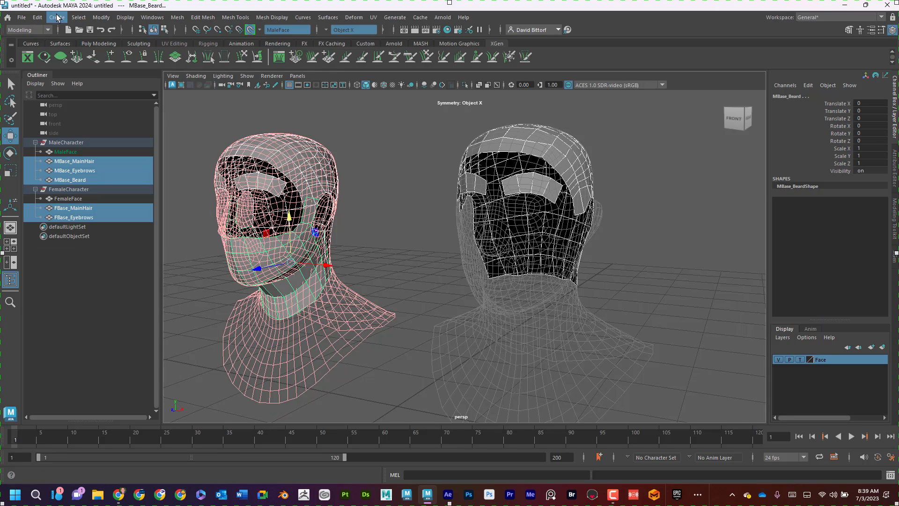
click(102, 16)
click(140, 64)
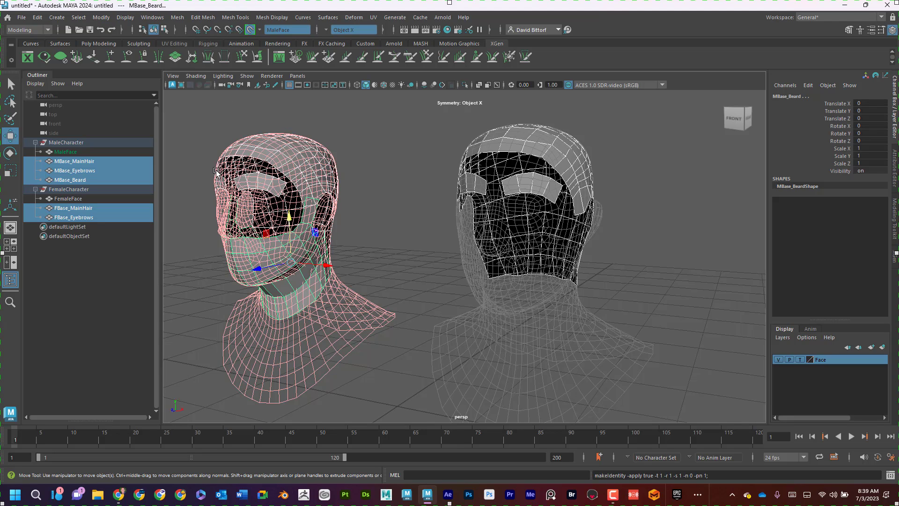
Set the Face layer to Reference and assign a new Lambert material to MBase_MainHair
click(77, 154)
click(85, 162)
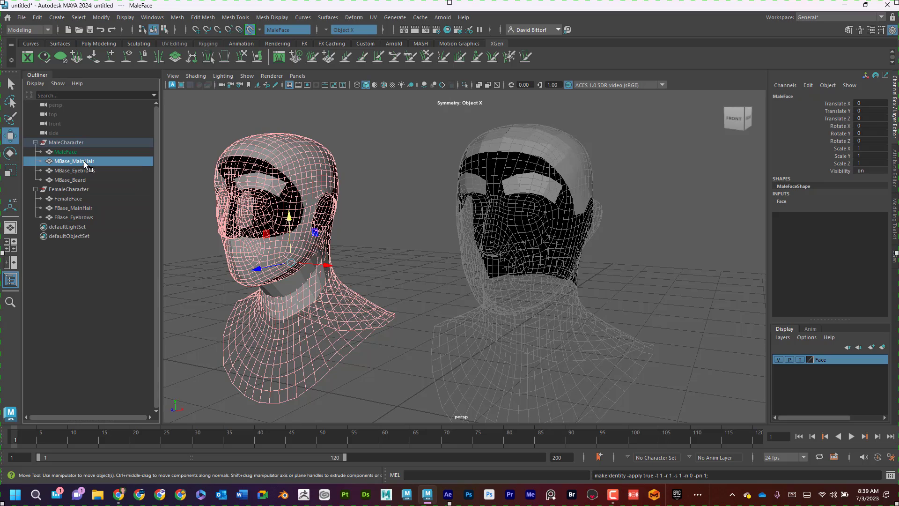
click(318, 134)
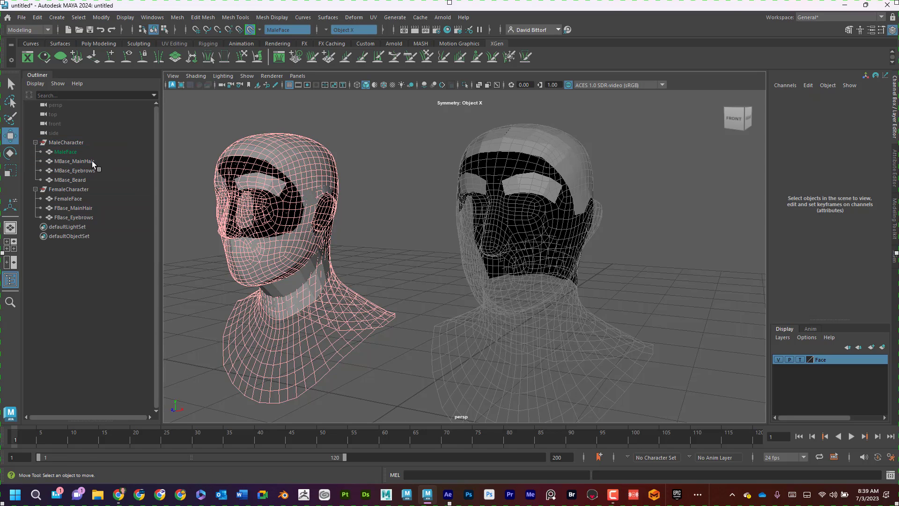
click(91, 161)
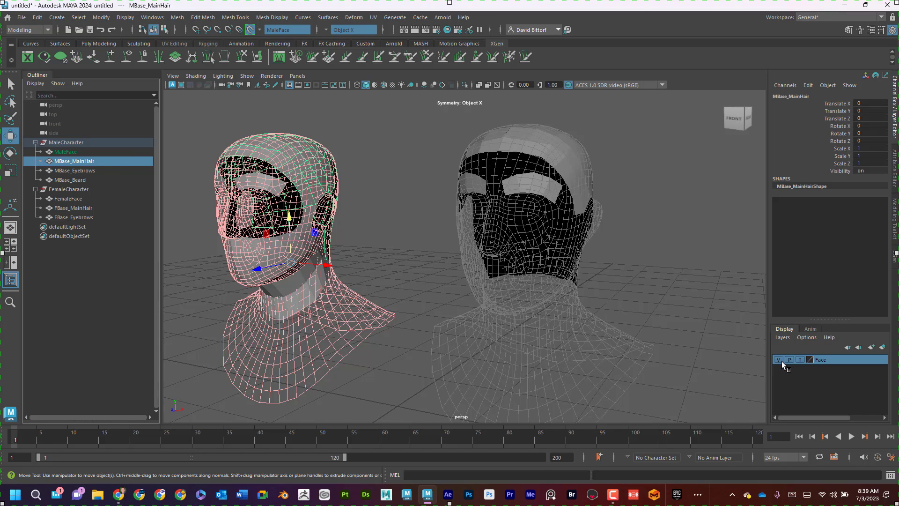
click(800, 359)
mouse_move(388, 173)
right_down()
mouse_move(433, 382)
mouse_move(435, 413)
mouse_move(410, 409)
right_up()
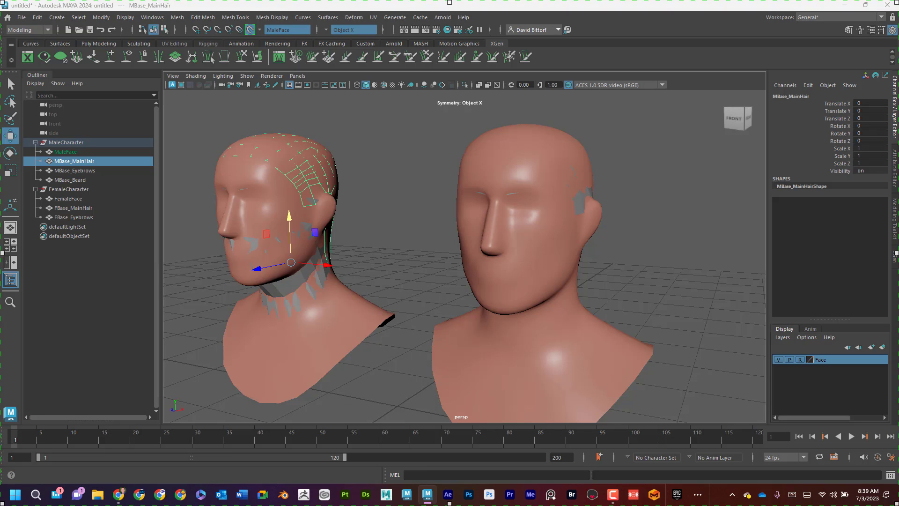
drag(0, 4, 404, 88)
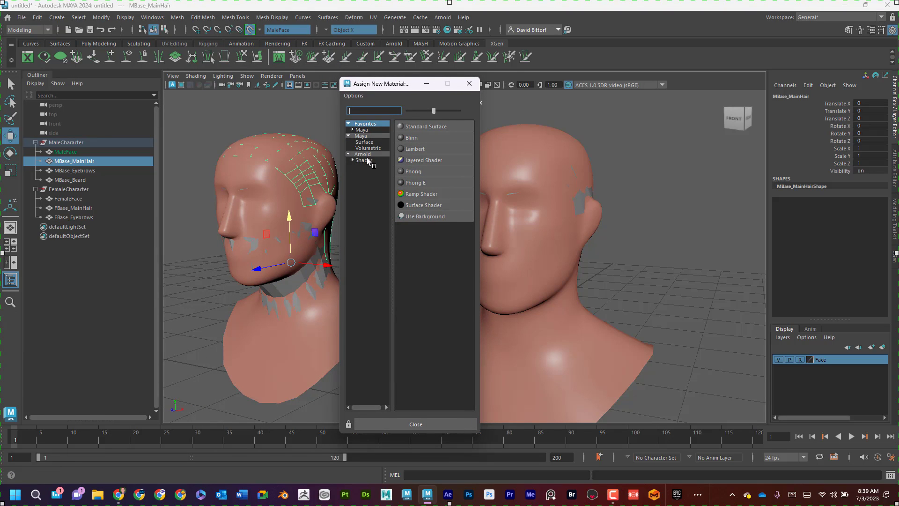
click(417, 148)
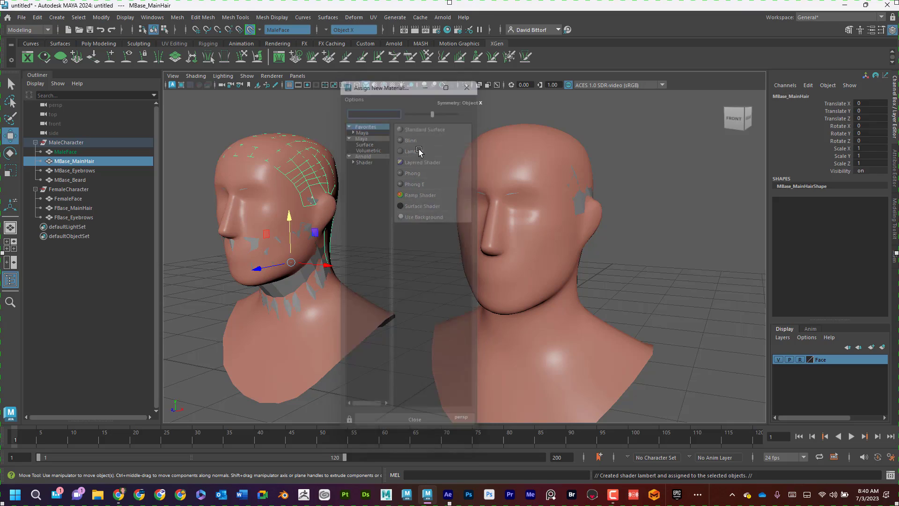
Rename the new Lambert material on MBase_MainHair as MainHairMaterial
click(812, 95)
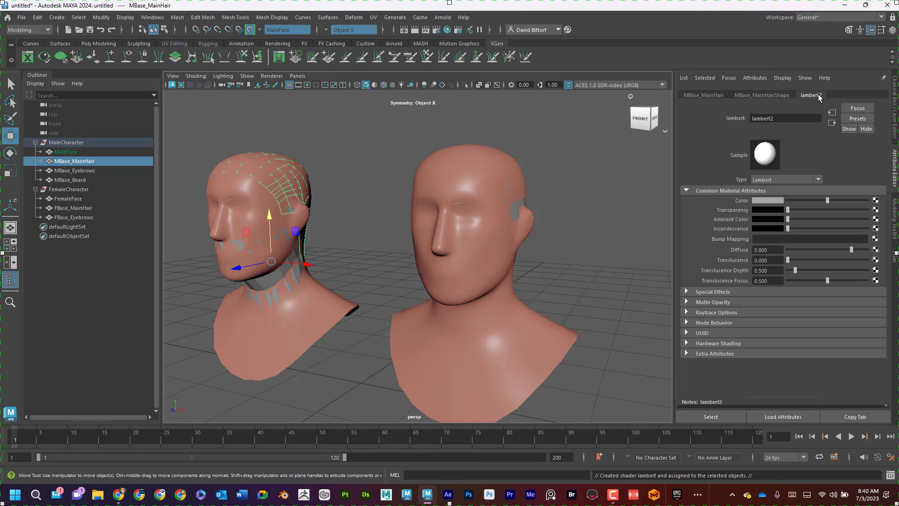
double_click(785, 118)
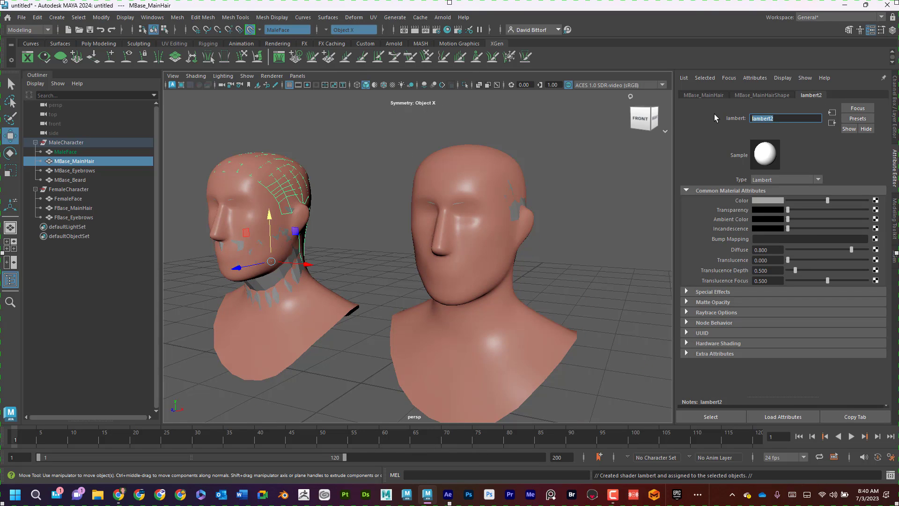
text(MainHair)
key(BackSpace)
text(Material)
key(Return)
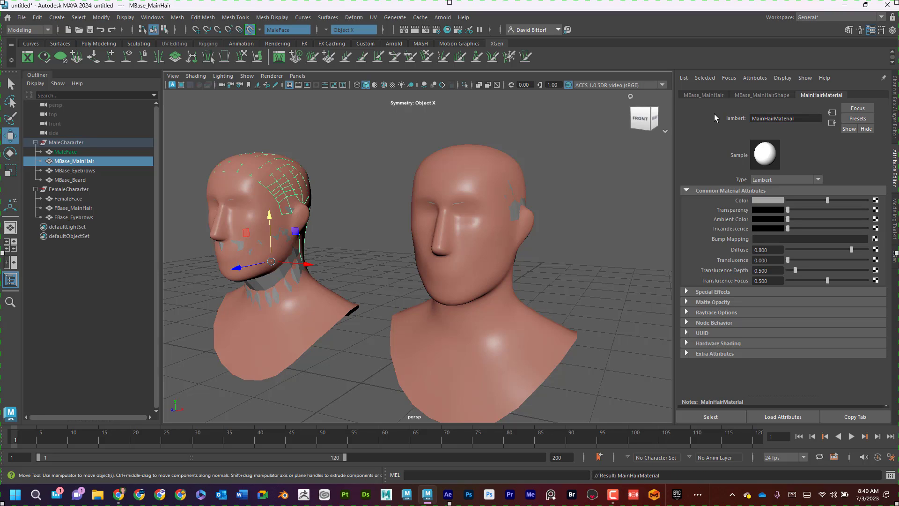
Set the color of MainHairMaterial to a blue with H 205.19, S 0.569 and V 0.358, and deselect the mesh
click(770, 200)
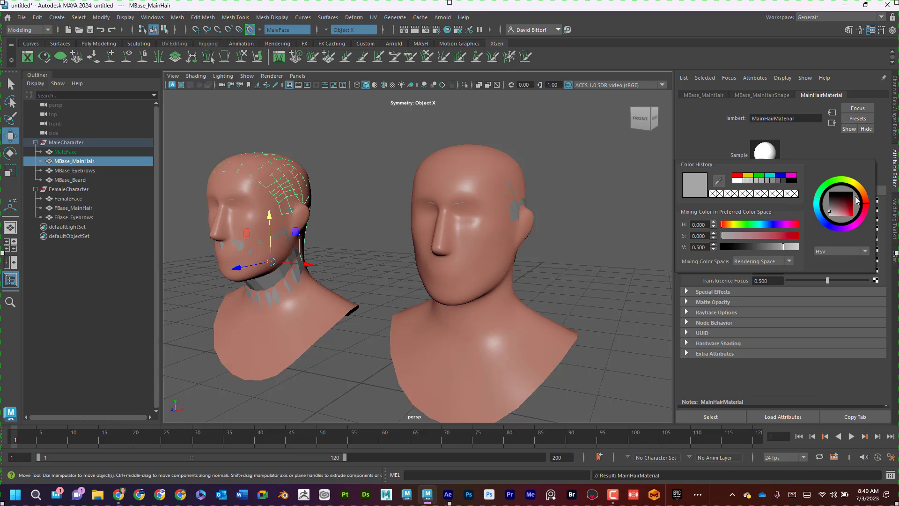
drag(817, 211, 842, 209)
click(838, 210)
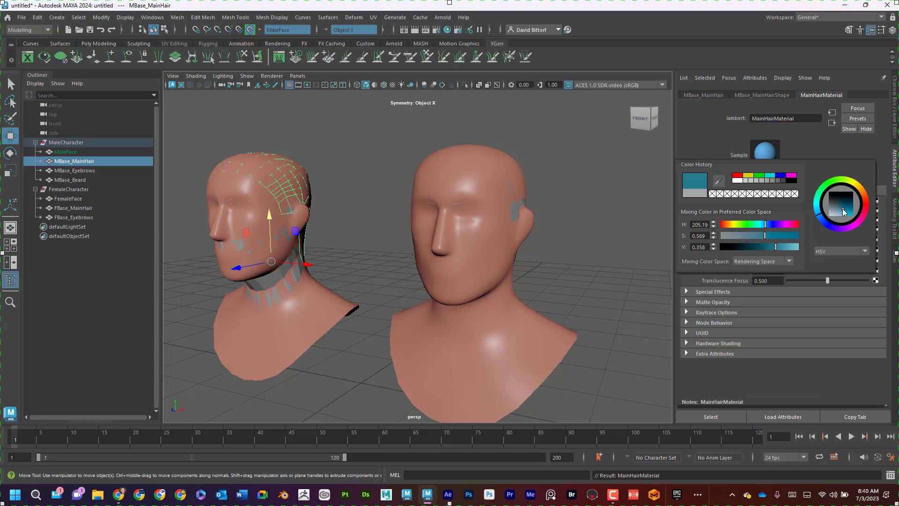
click(638, 201)
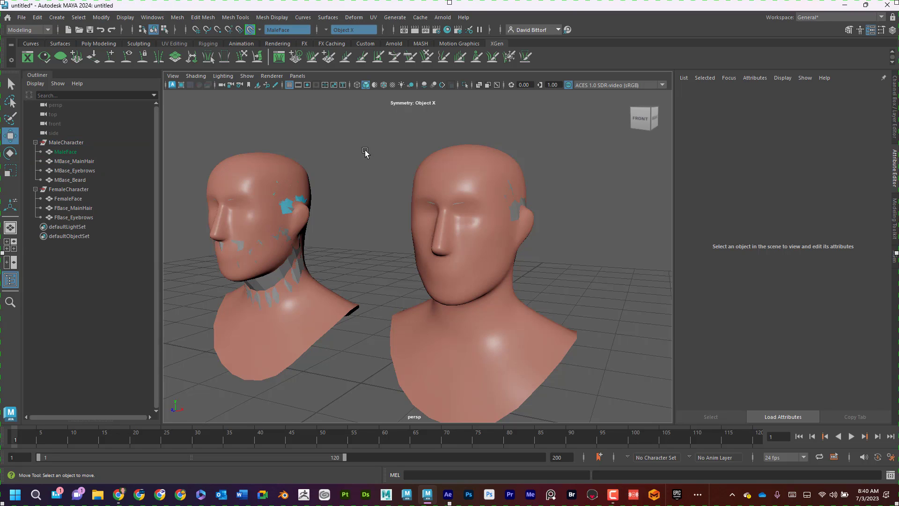
Set the Face layer back to Template and assign a new Lambert material to MBase_Eyebrows
click(895, 88)
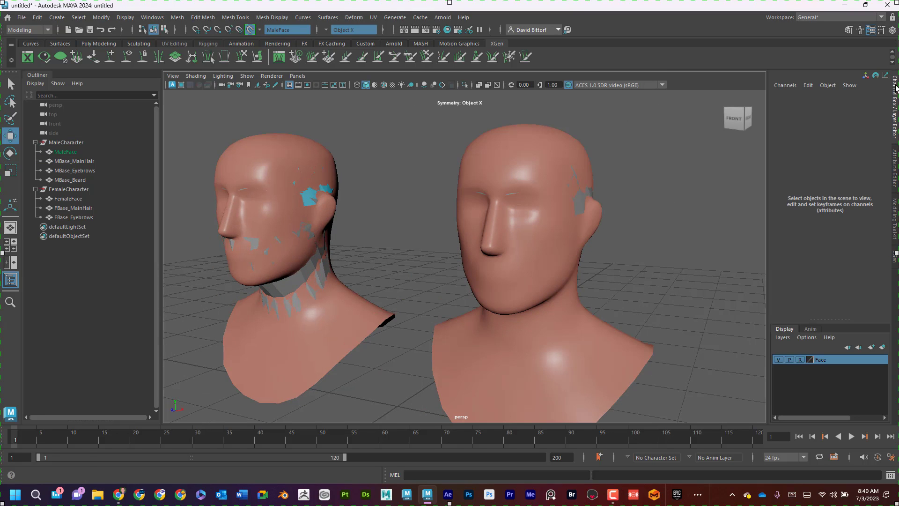
click(801, 360)
click(261, 183)
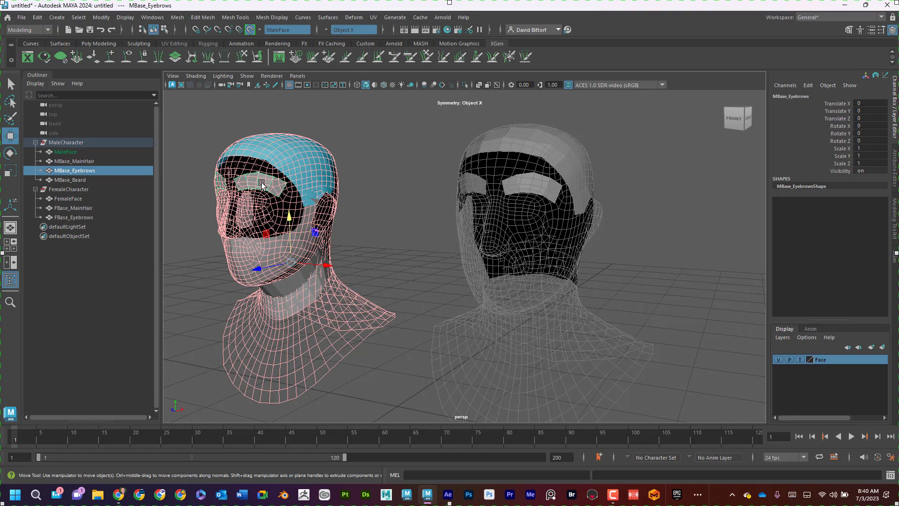
right_drag(265, 181, 343, 414)
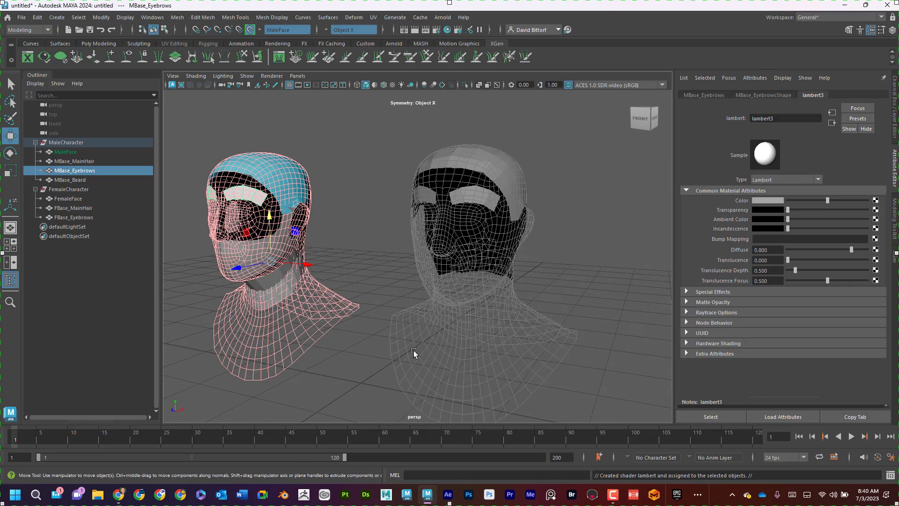
Name the eyebrow material EyeBrow_Material and set its color to a dark blue with H 205.20, S 0.863 and V 0.193
click(770, 118)
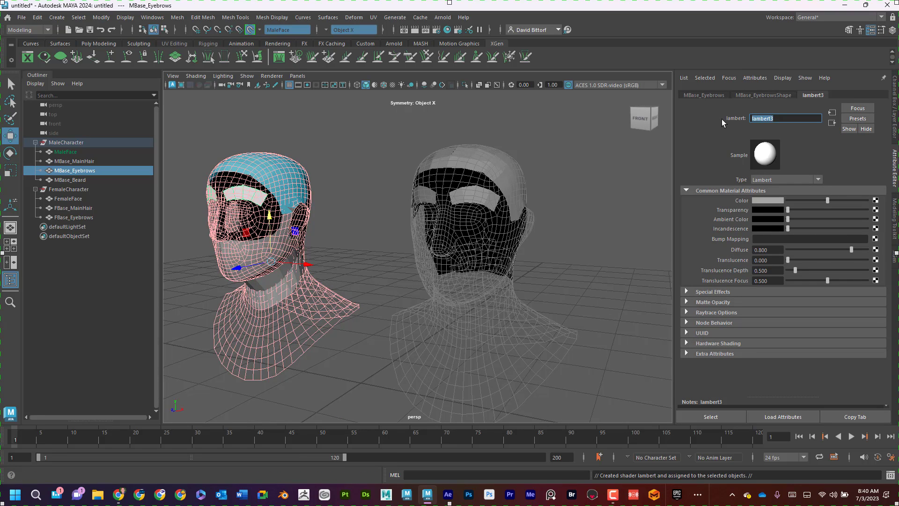
text(EyeBrow_Material)
key(Return)
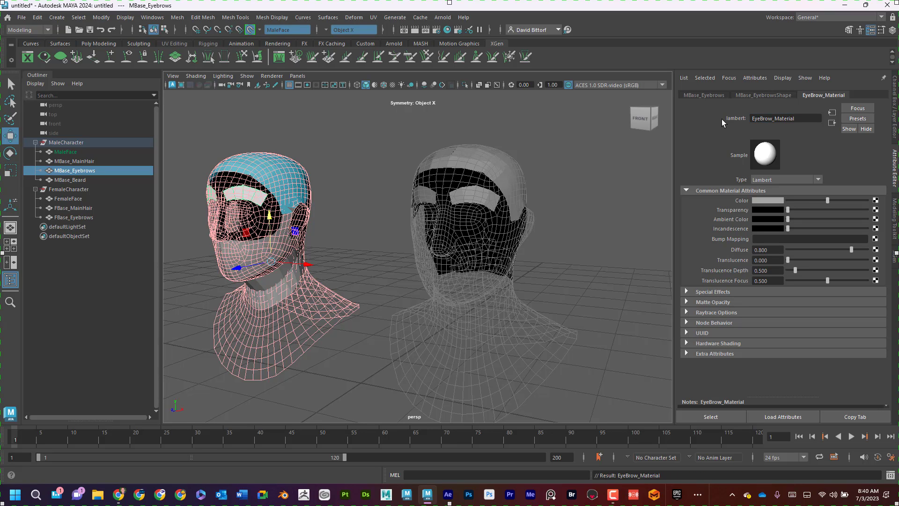
click(770, 202)
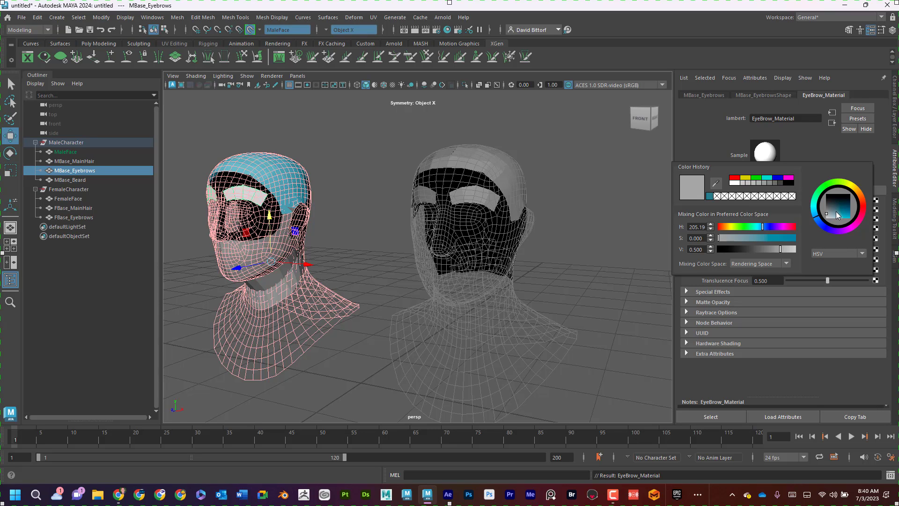
drag(837, 212, 846, 207)
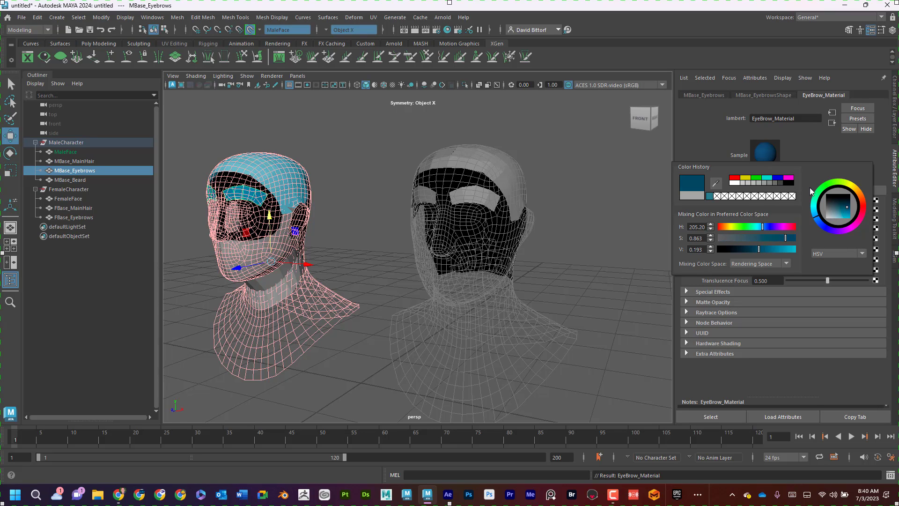
Rename the eyebrow material as EyeBrowBase_Material
click(772, 119)
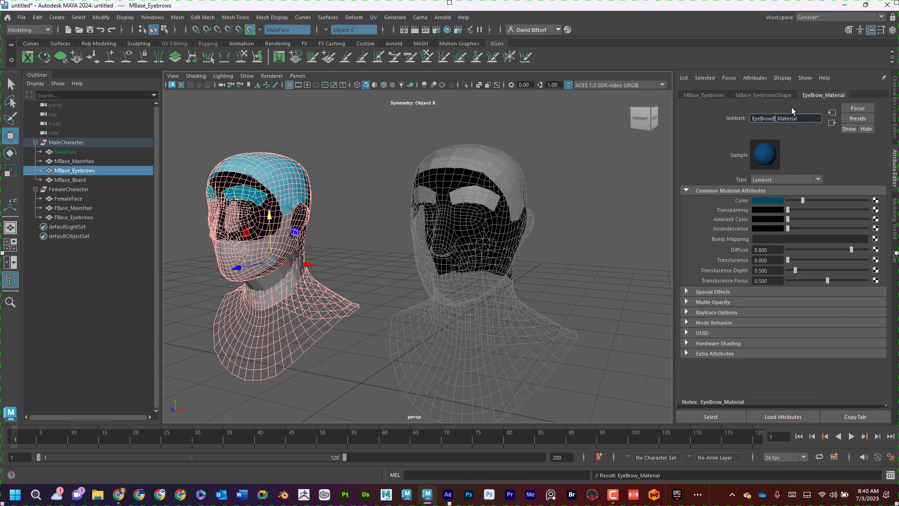
text(Base)
key(Return)
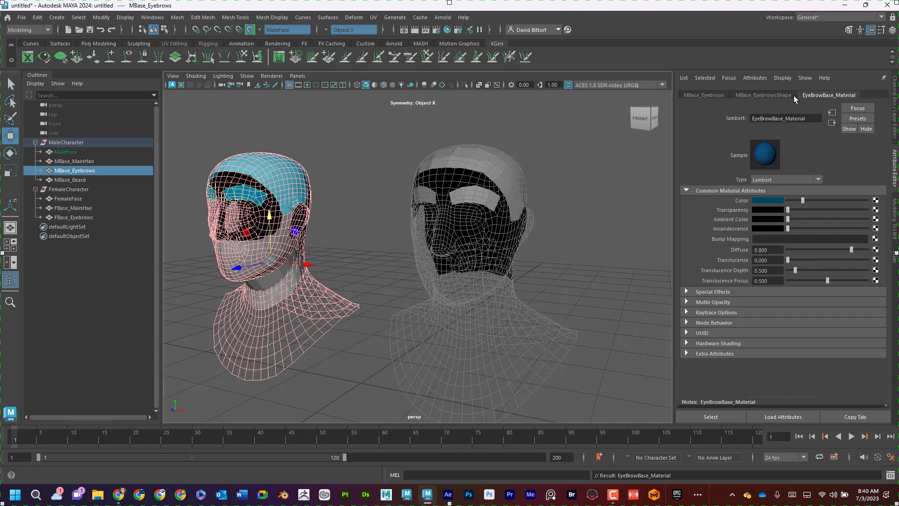
Assign a new Lambert material to MBase_Beard and name it BeardBase_Material
click(81, 180)
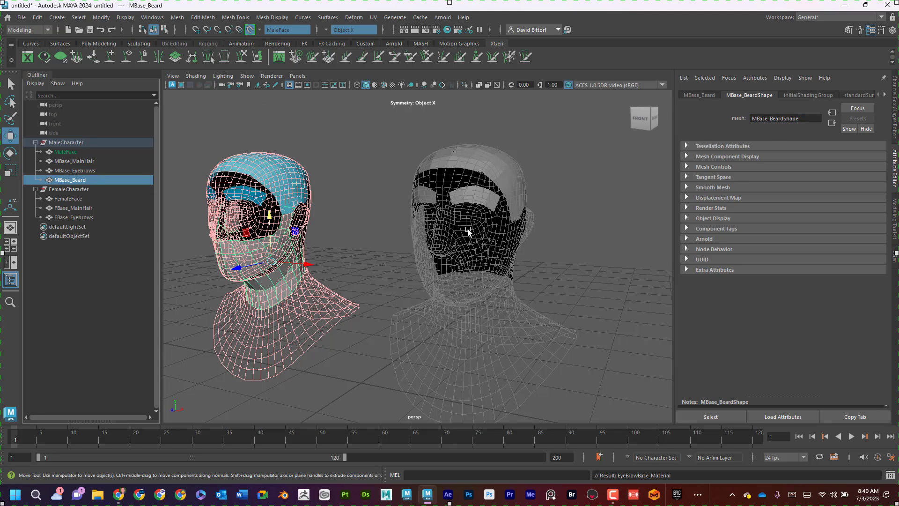
right_drag(331, 215, 411, 405)
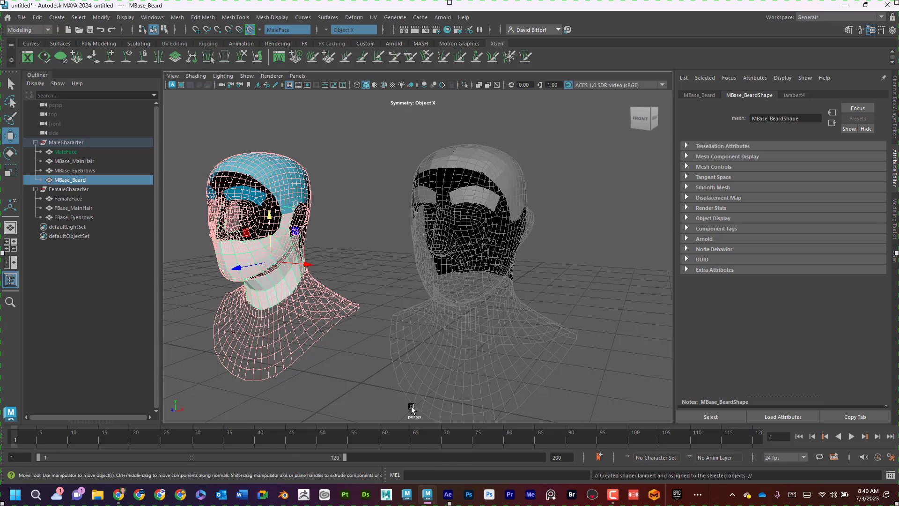
double_click(795, 121)
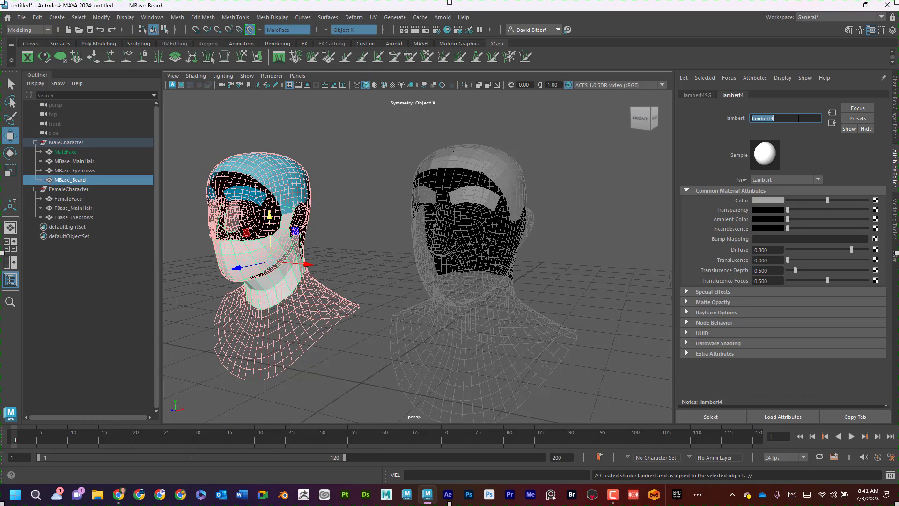
text(Bear)
text(dBase_Material)
key(Return)
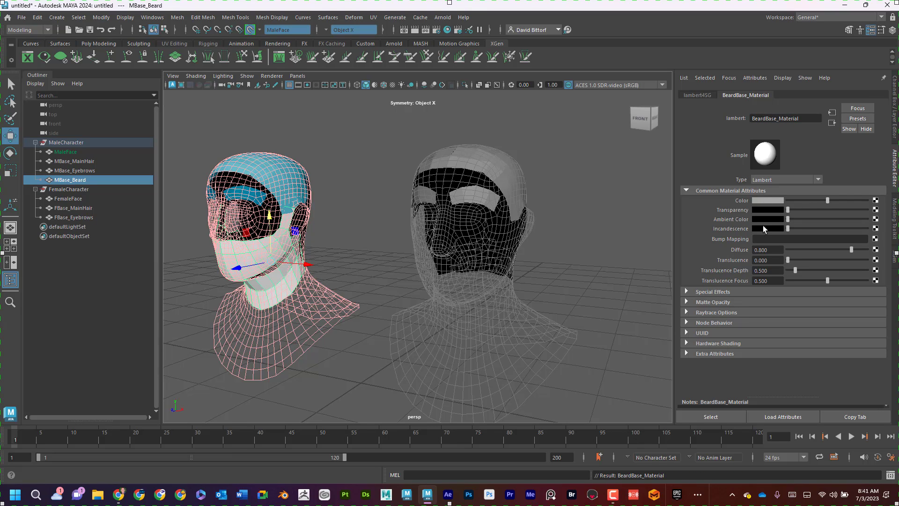
Set the color of BeardBase_Material to a saturated blue with hue 225.74
click(769, 200)
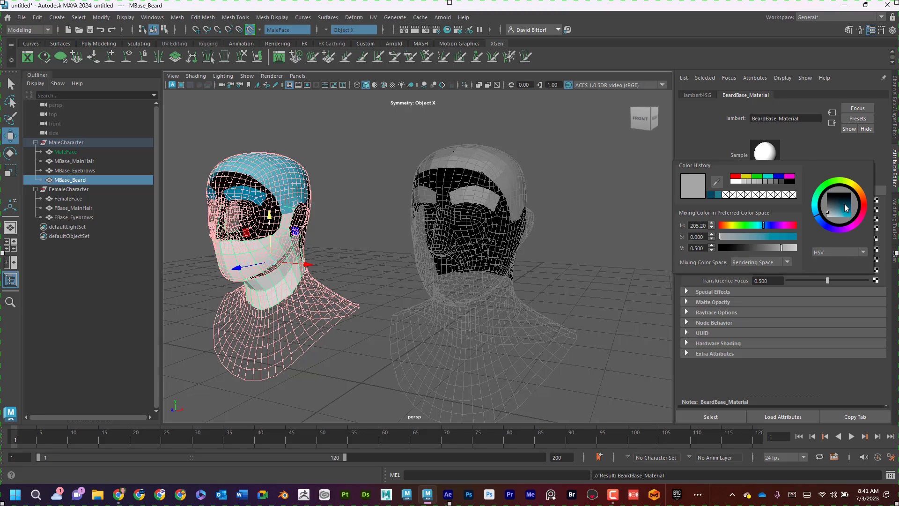
drag(824, 226, 848, 210)
click(369, 213)
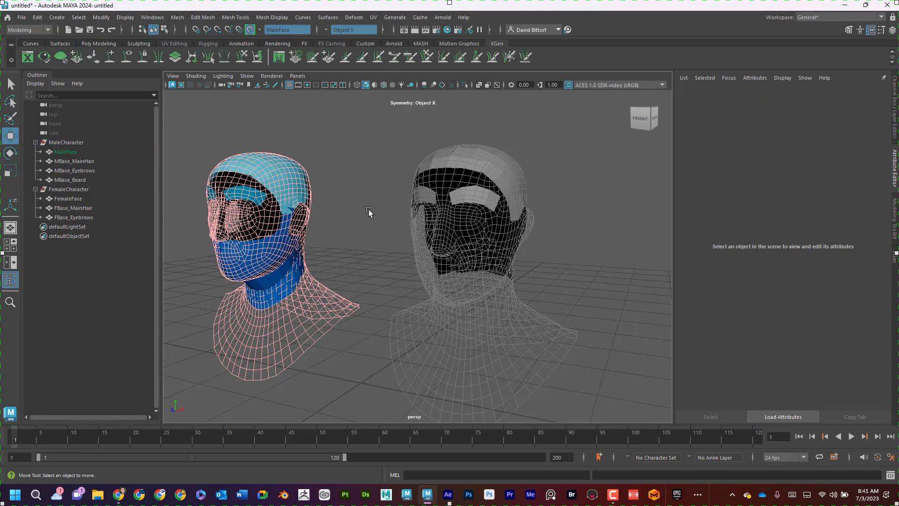
Assign a new Lambert material to FBase_MainHair on the female head
alt+drag(351, 217, 304, 201)
alt+middle_drag(304, 201, 380, 240)
alt+right_drag(380, 240, 403, 245)
alt+right_drag(398, 302, 361, 299)
alt+drag(361, 298, 393, 271)
click(521, 202)
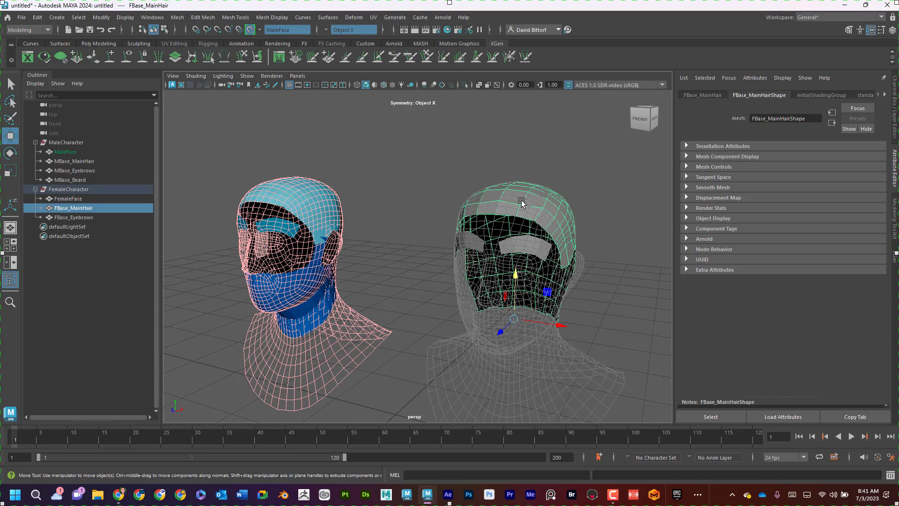
right_click(523, 201)
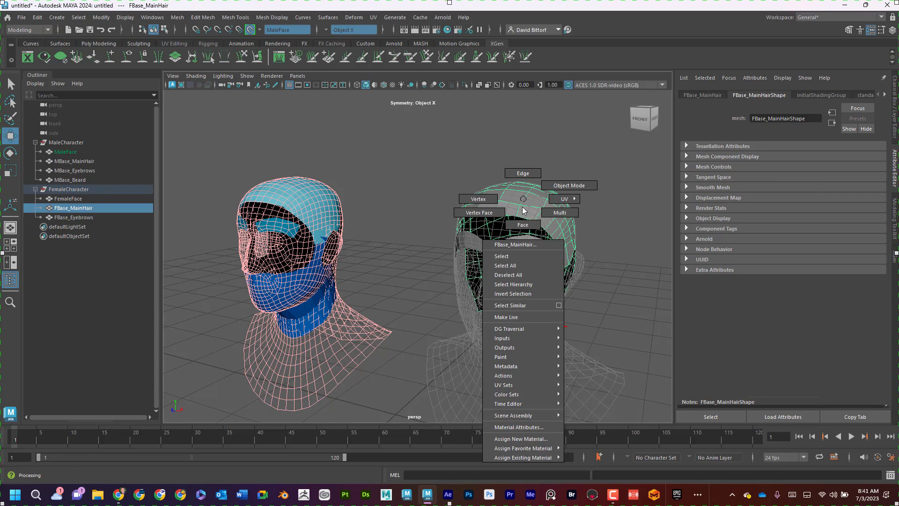
mouse_move(538, 448)
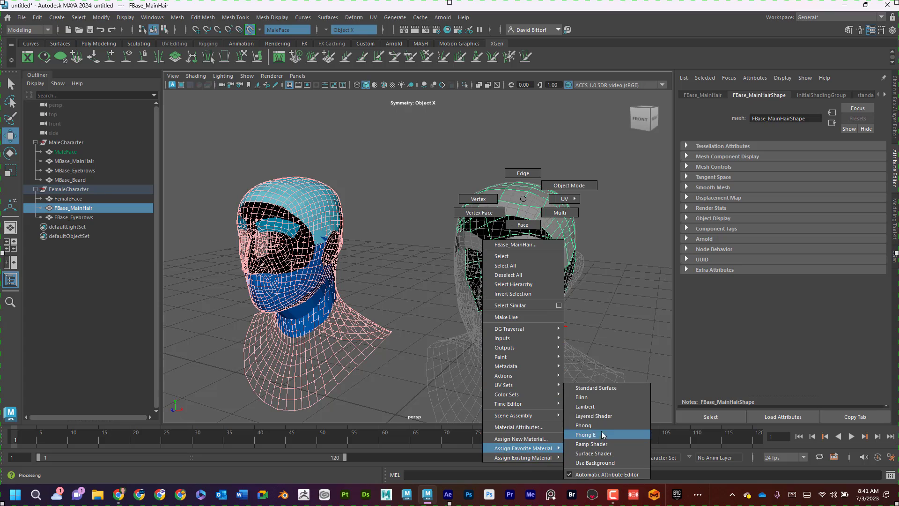
click(603, 406)
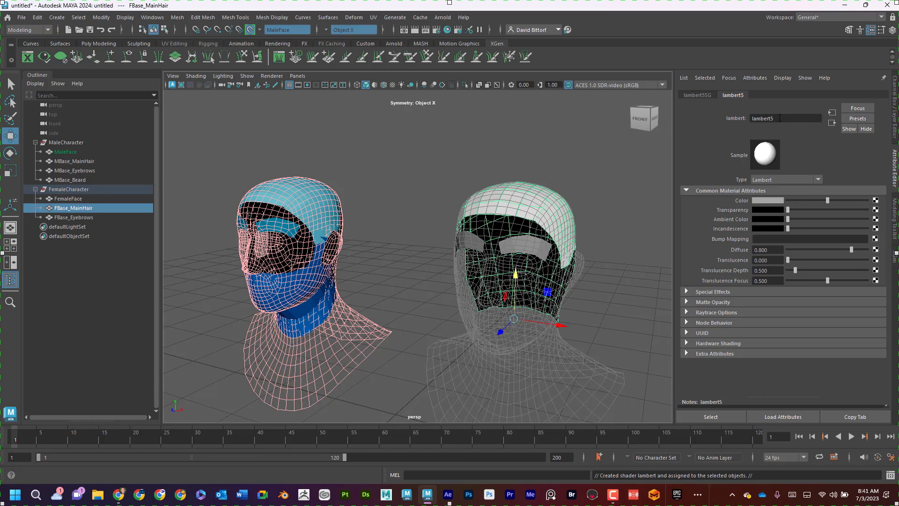
Rename the new Lambert material on FBase_MainHair as FMainHairBase_Material
drag(787, 118, 668, 118)
text(M)
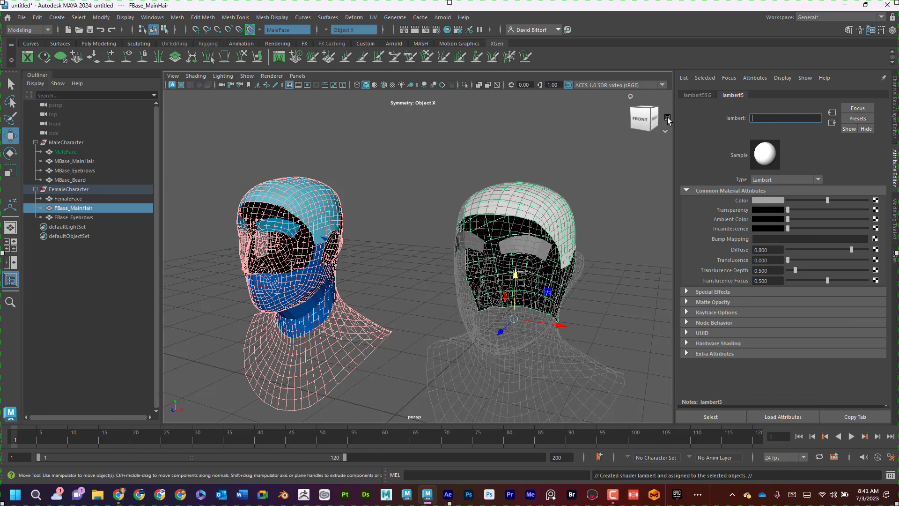
text(Main)
text(Hair_Material)
text(Base_Material)
key(Return)
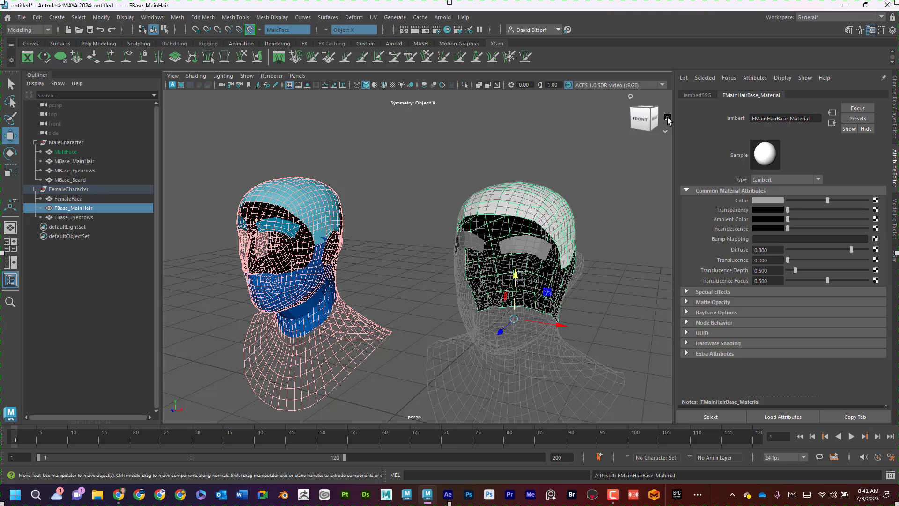
Set the color of FMainHairBase_Material to a dark green with hue 101.07
click(770, 202)
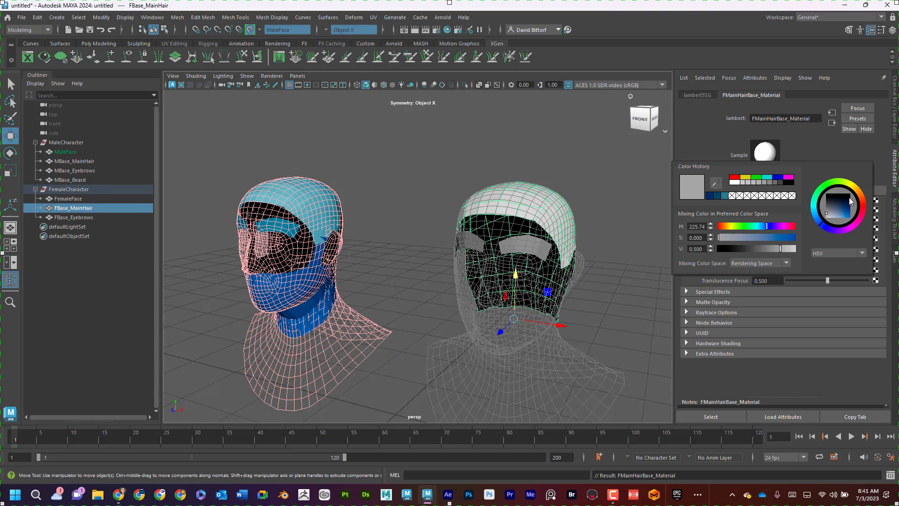
click(833, 182)
drag(838, 198, 842, 208)
click(493, 161)
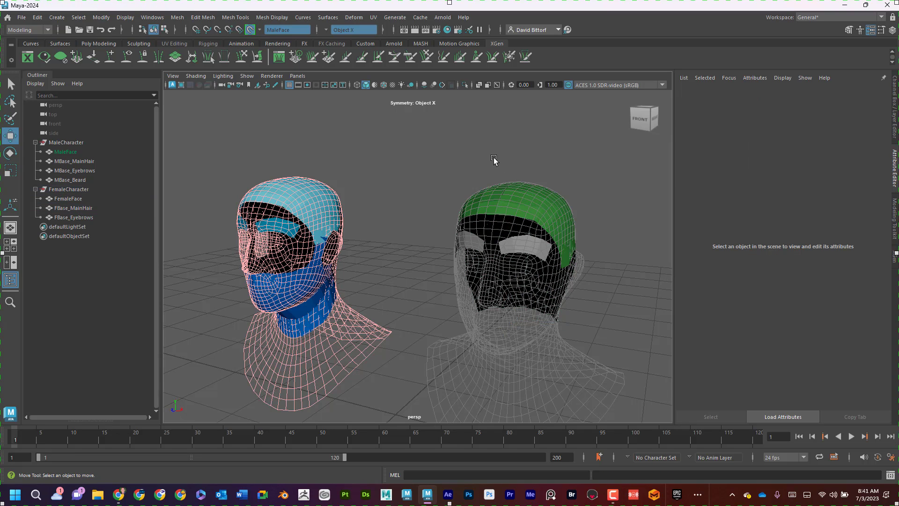
Assign a new Lambert material to FBase_Eyebrows and name it FEyeBrowBase_Material
click(469, 241)
right_drag(470, 241, 541, 414)
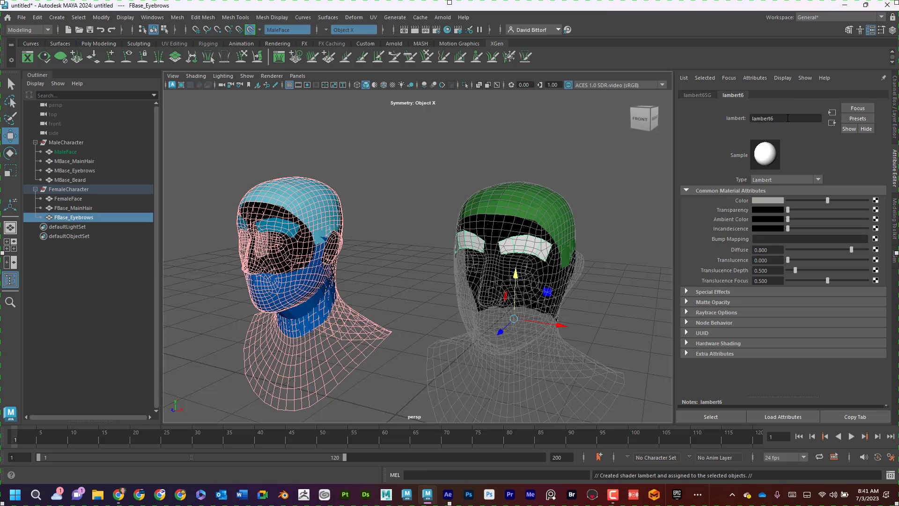
double_click(787, 118)
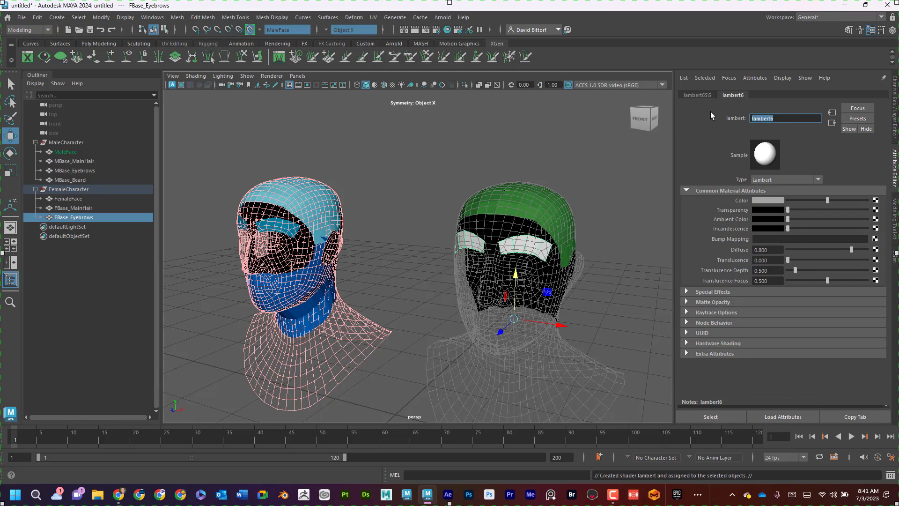
text(F)
text(Eyeb)
text(row)
text(Base)
text(_Material)
key(Return)
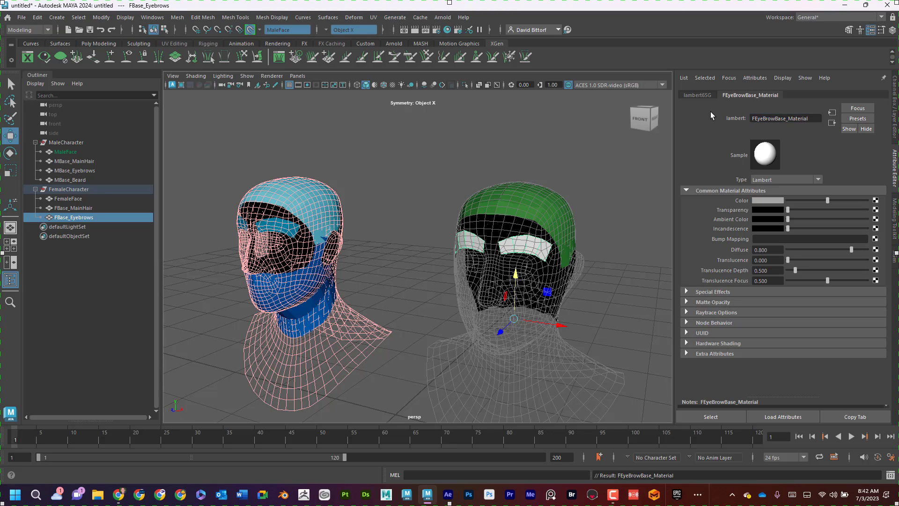
Set the color of FEyeBrowBase_Material to a bright yellow-green
click(770, 200)
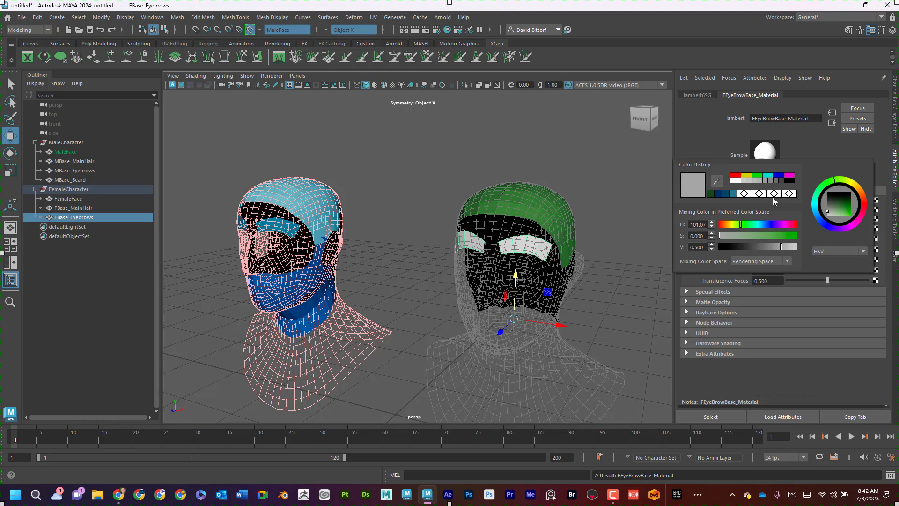
click(844, 202)
drag(834, 180, 846, 209)
click(564, 162)
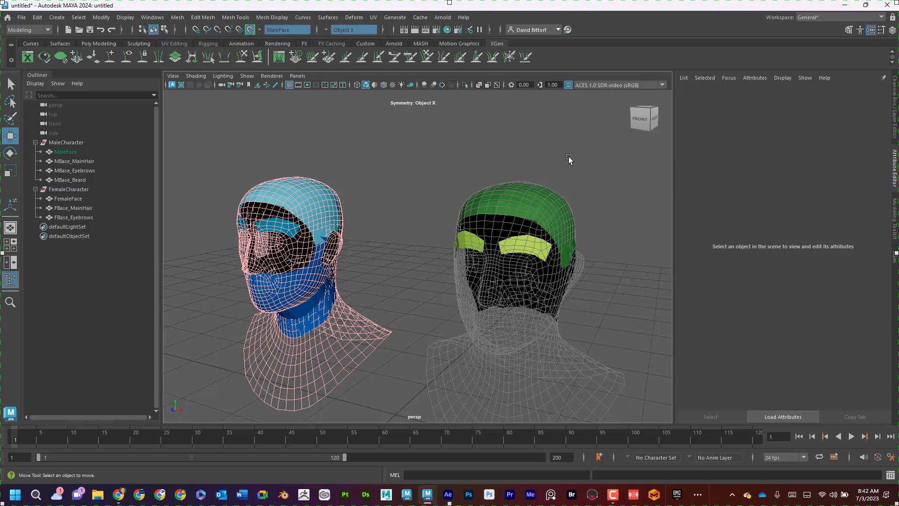
Examine the transform channels and construction history of the male and female base meshes one after another
alt+drag(494, 155, 473, 168)
click(148, 161)
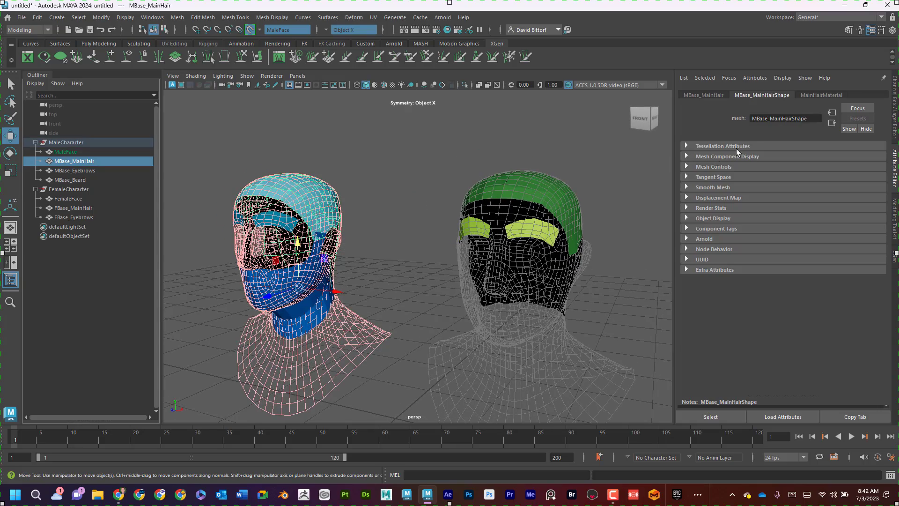
click(895, 82)
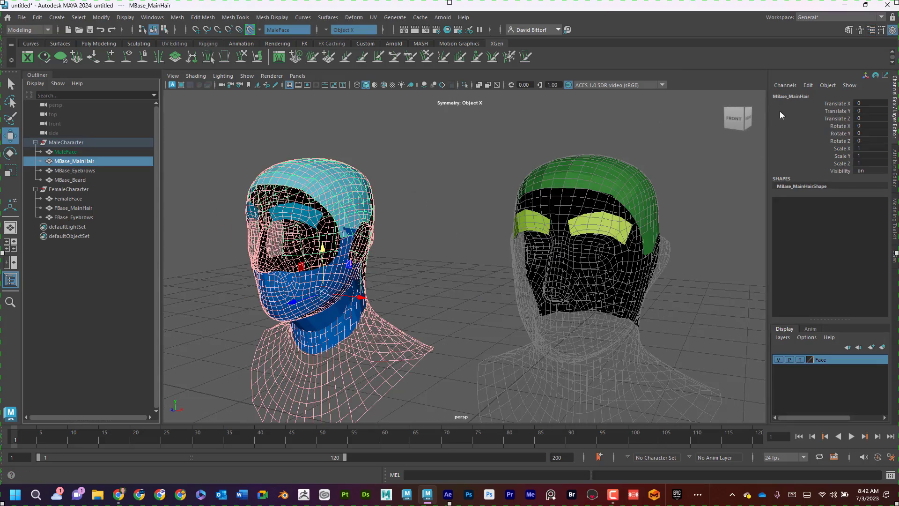
click(93, 168)
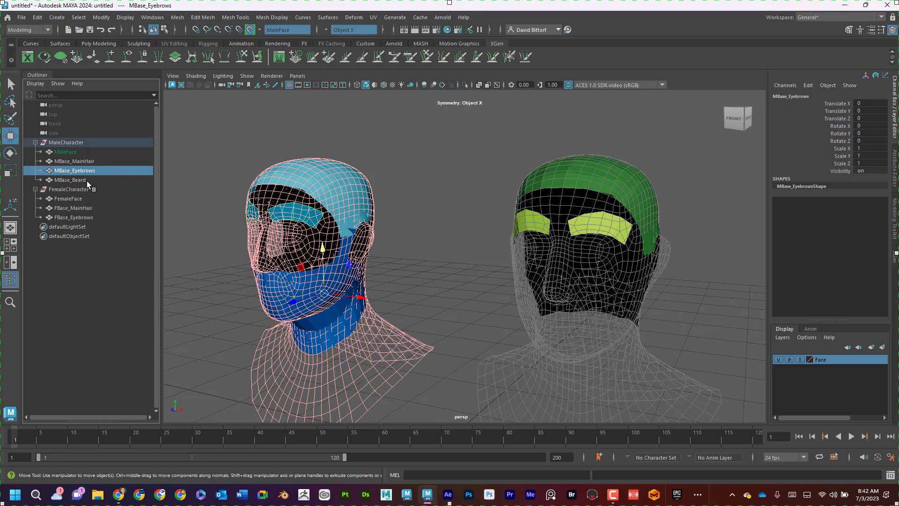
click(86, 180)
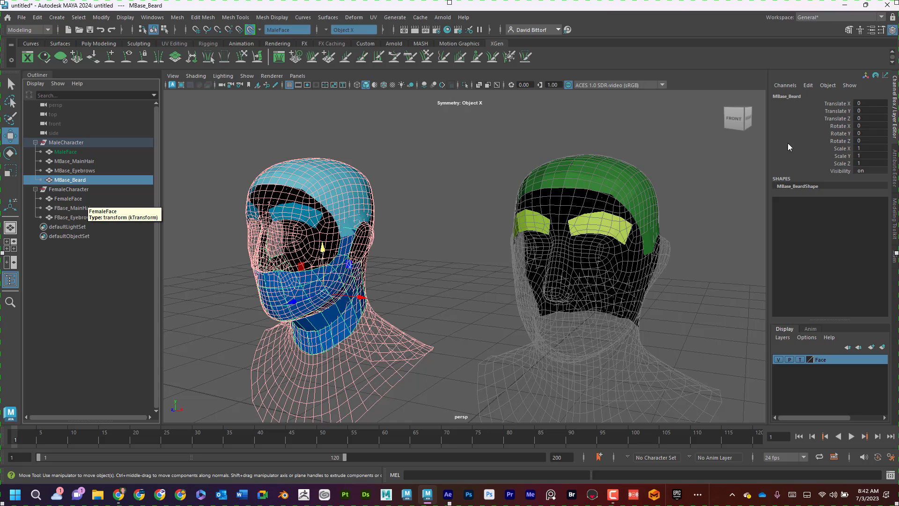
click(82, 200)
click(86, 209)
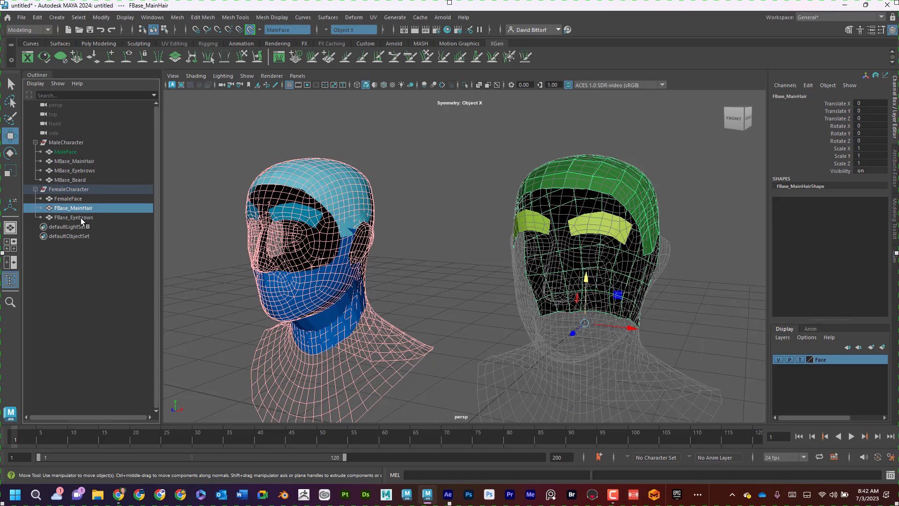
click(252, 181)
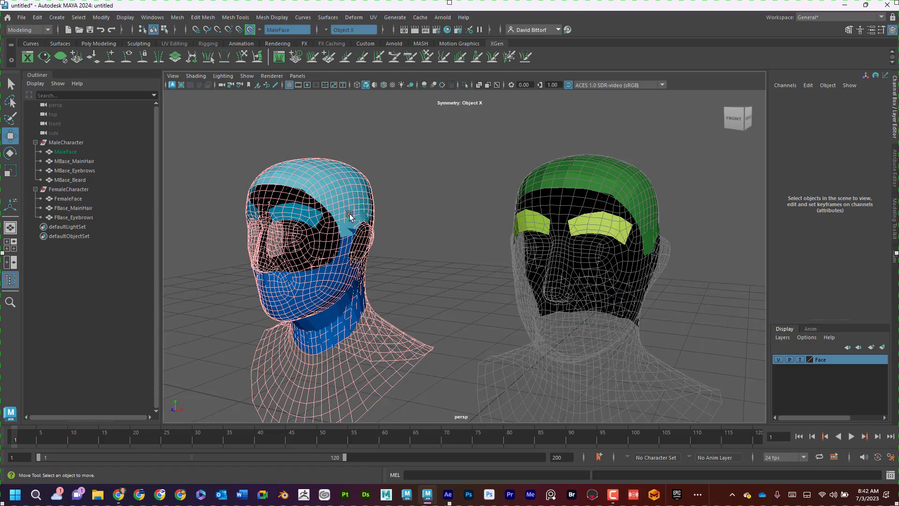
alt+drag(349, 214, 413, 181)
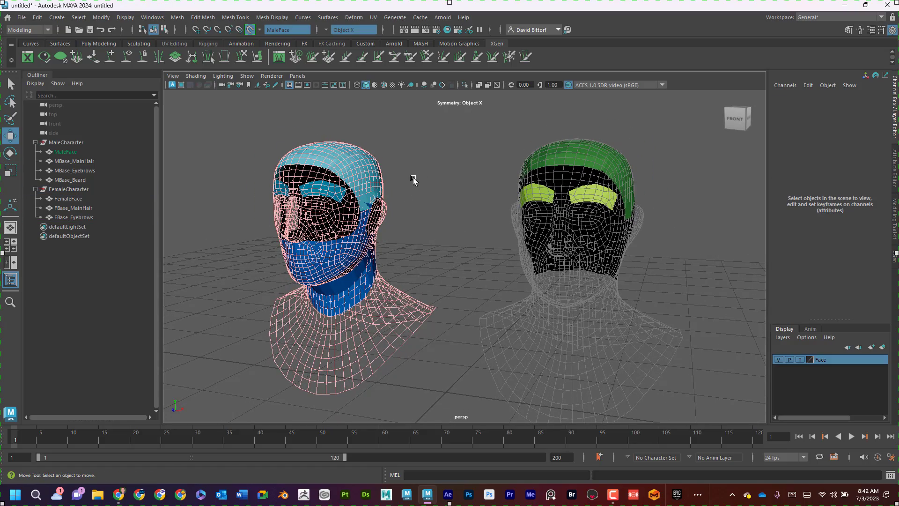